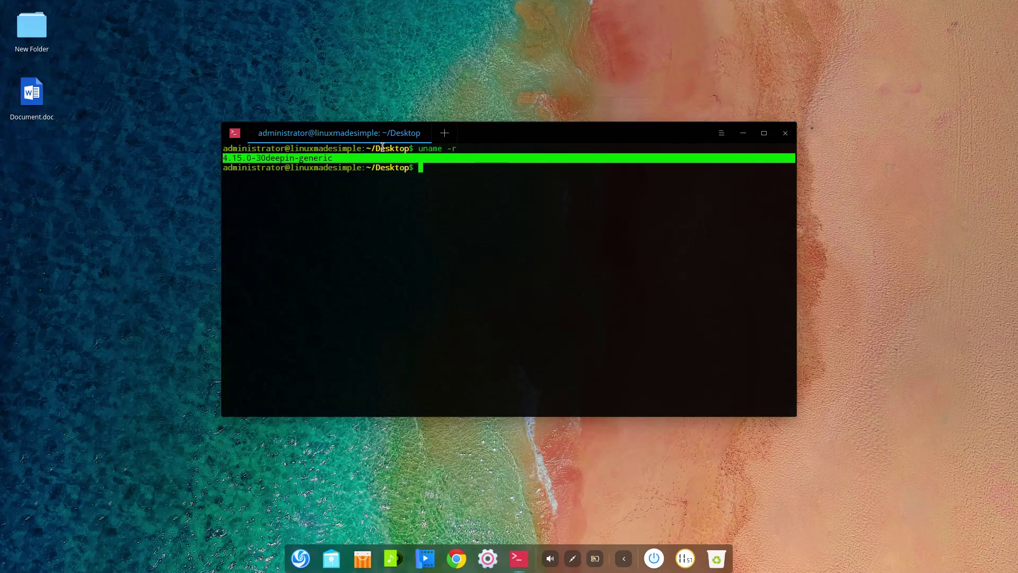
Snap the terminal window to the left half and upper-right quarter of the screen, return it to floating, maximize it, and close it.
{"action": "left_click_drag", "start_coordinate": [412, 136], "coordinate": [2, 139]}
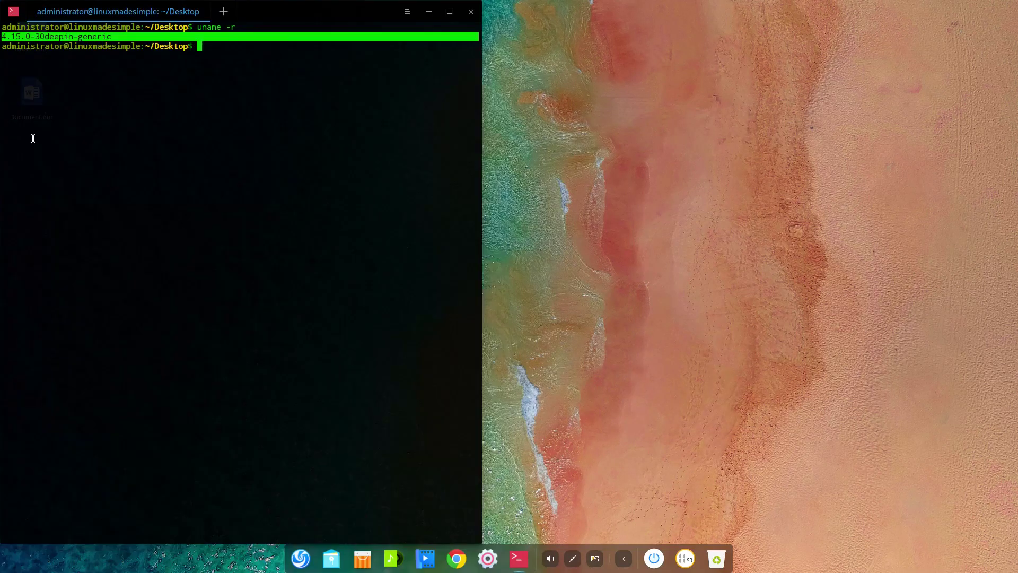
{"action": "left_click_drag", "start_coordinate": [297, 10], "coordinate": [833, 10]}
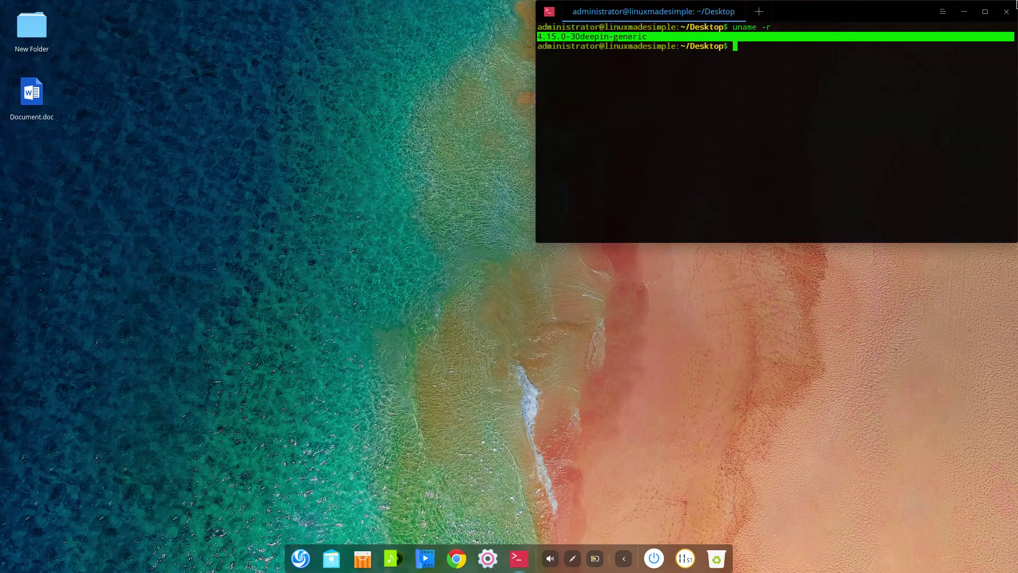
{"action": "left_click_drag", "start_coordinate": [922, 11], "coordinate": [733, 94]}
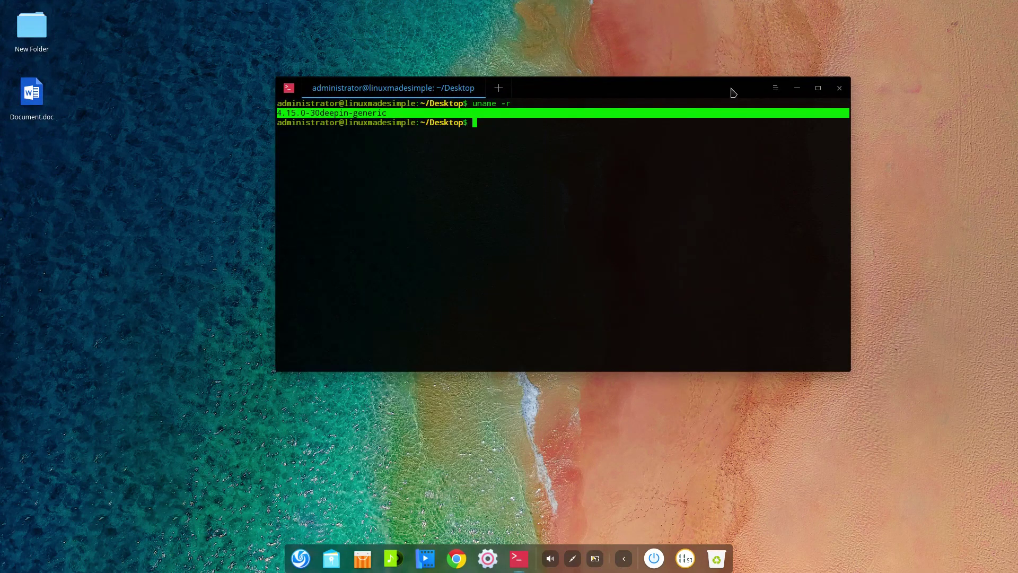
{"action": "left_click", "coordinate": [818, 88]}
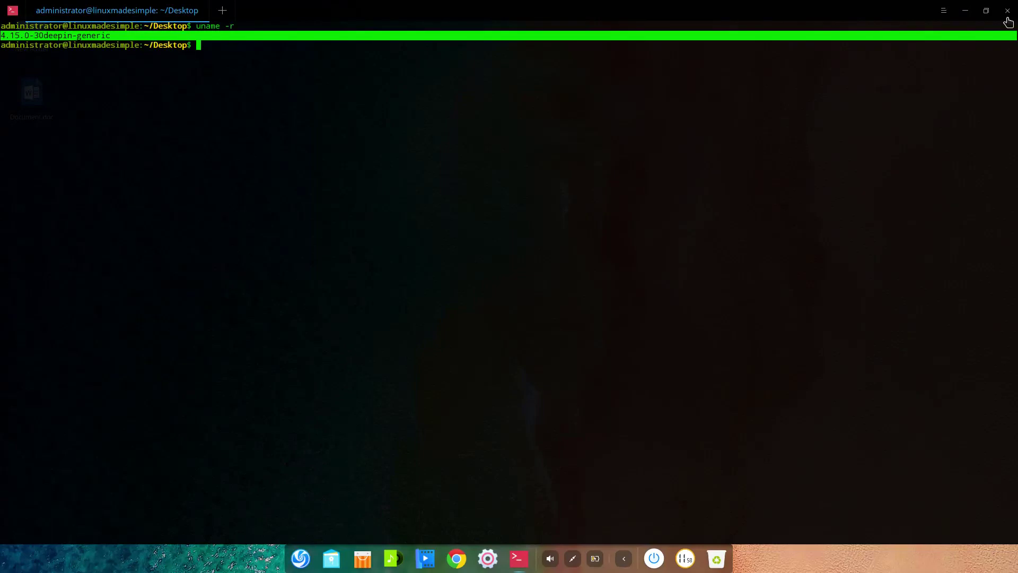
{"action": "left_click", "coordinate": [1007, 19]}
View the desktop's Display Settings and Corner Settings, leaving each without making changes.
{"action": "right_click", "coordinate": [535, 202]}
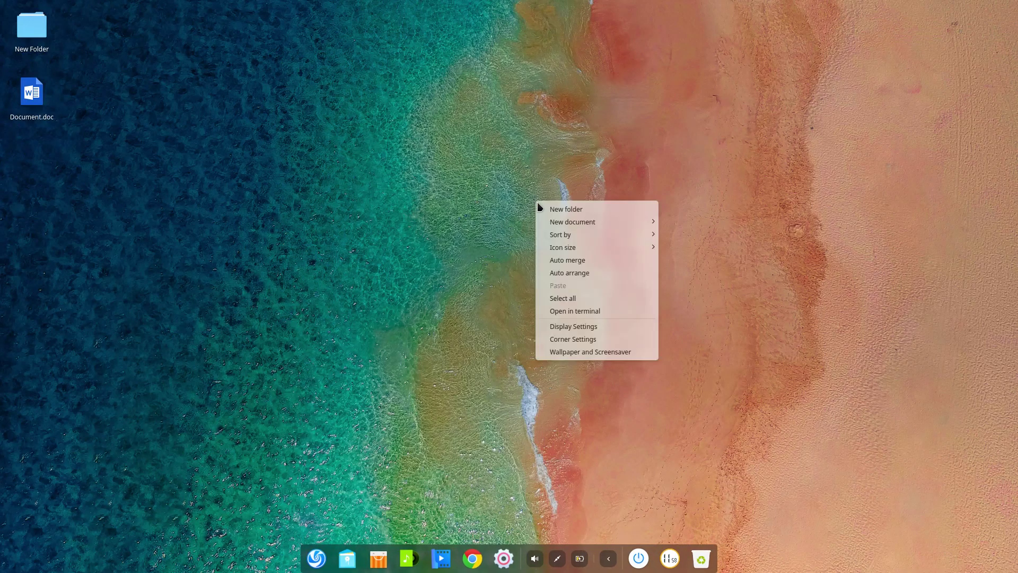
{"action": "left_click", "coordinate": [545, 323]}
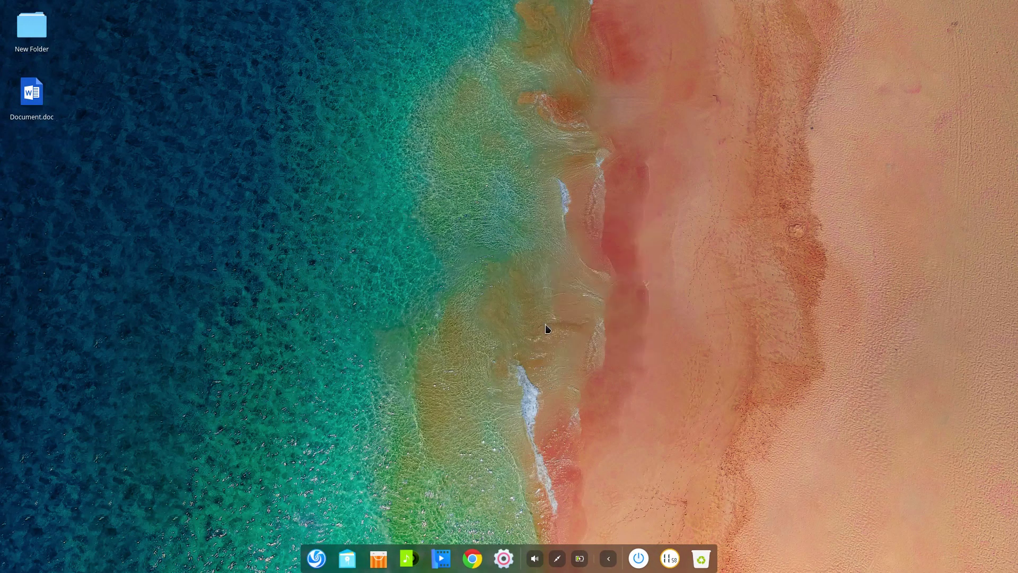
{"action": "left_click", "coordinate": [548, 329]}
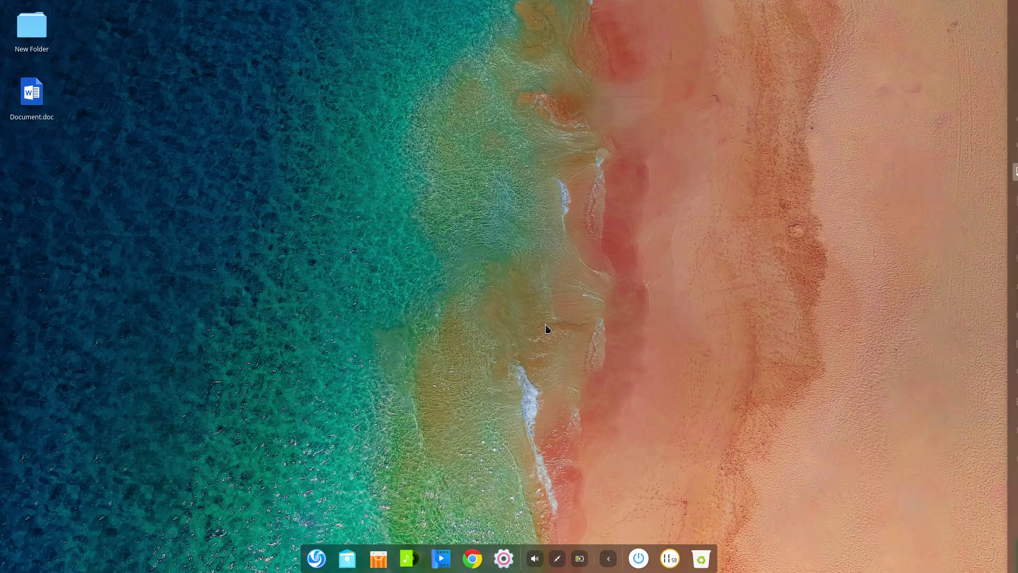
{"action": "right_click", "coordinate": [534, 270]}
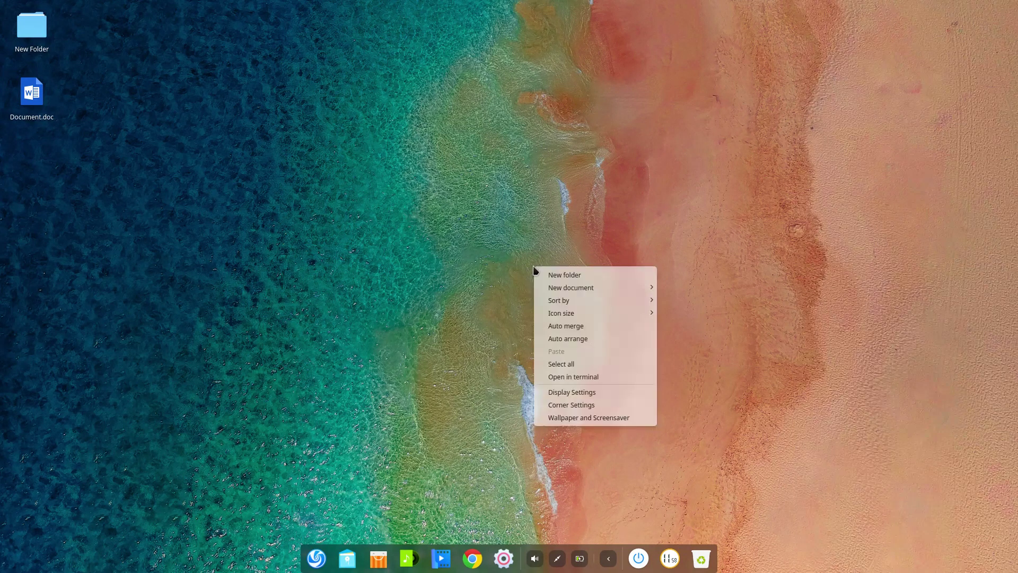
{"action": "left_click", "coordinate": [545, 404]}
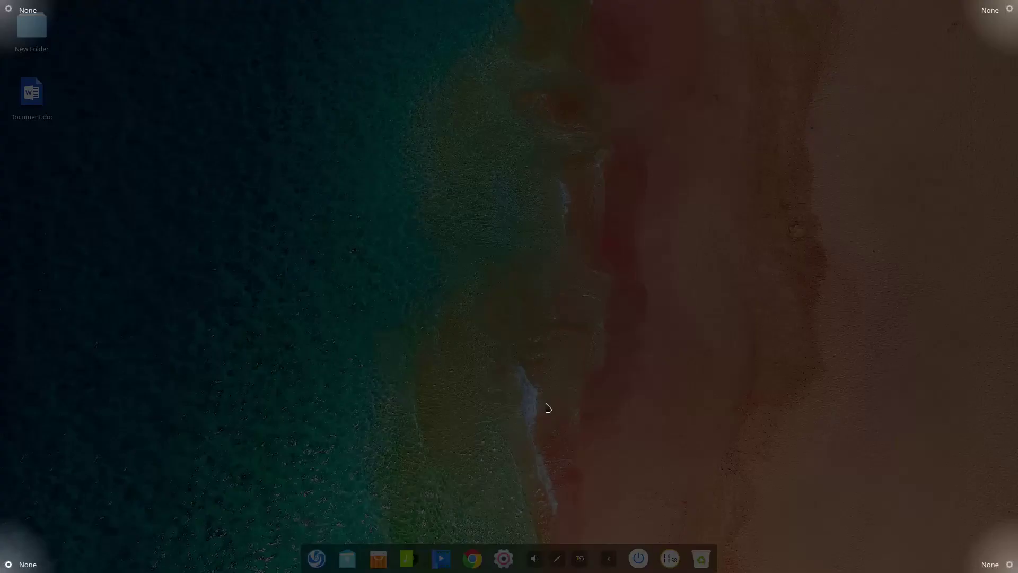
{"action": "left_click", "coordinate": [8, 15]}
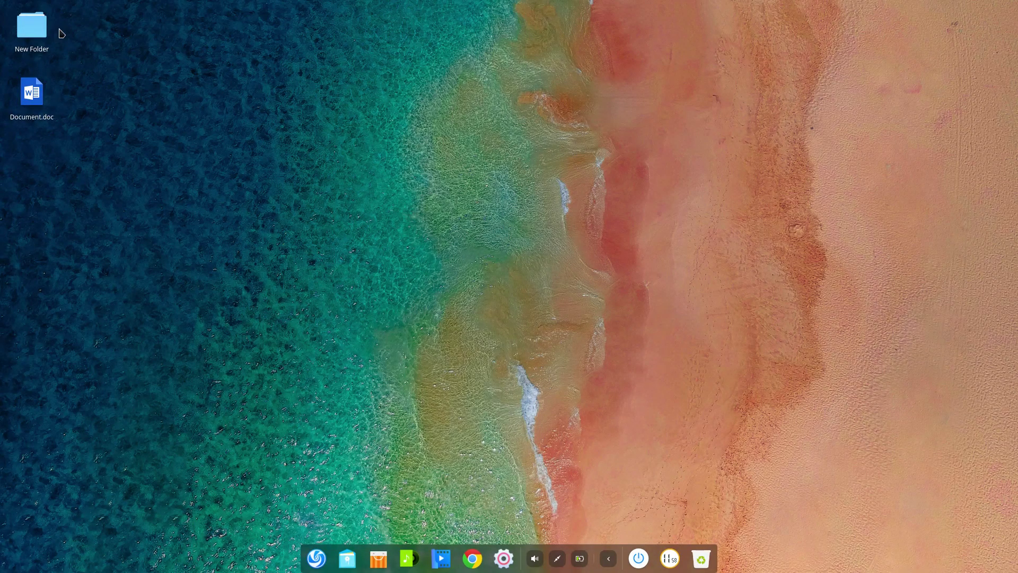
Choose the picture of sunset clouds over a green field as the desktop wallpaper.
{"action": "right_click", "coordinate": [512, 262]}
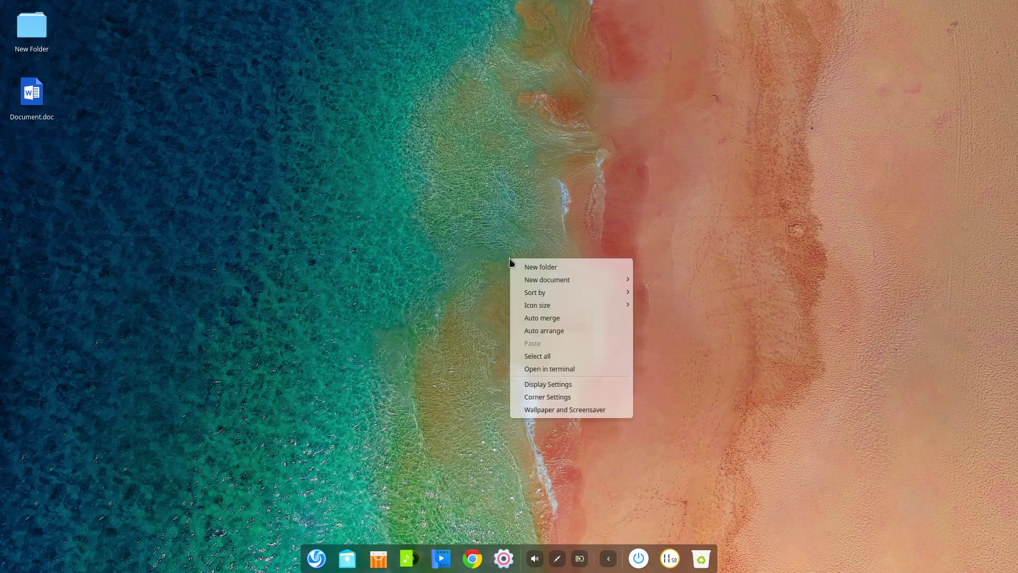
{"action": "left_click", "coordinate": [529, 413]}
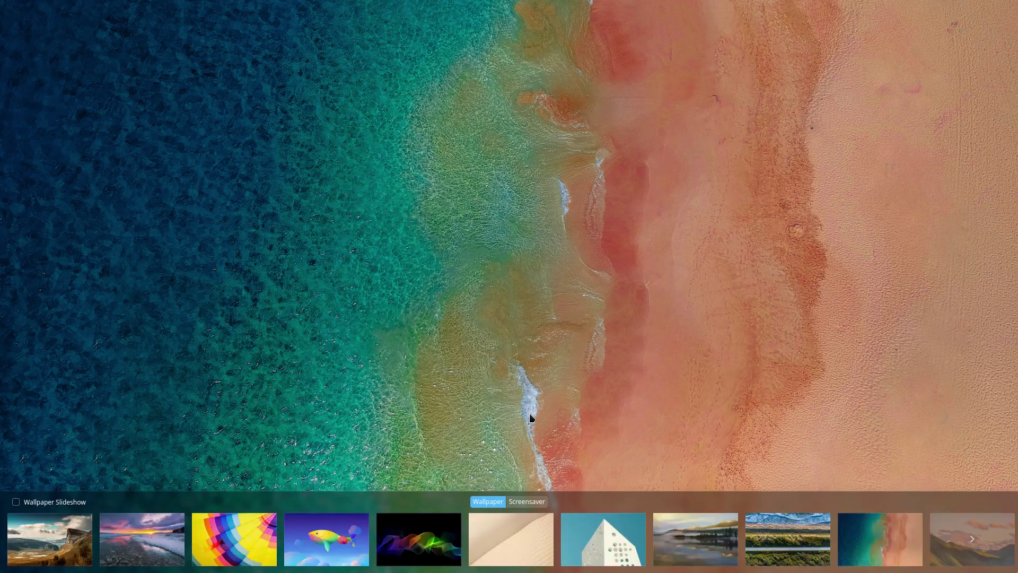
{"action": "left_click", "coordinate": [972, 539]}
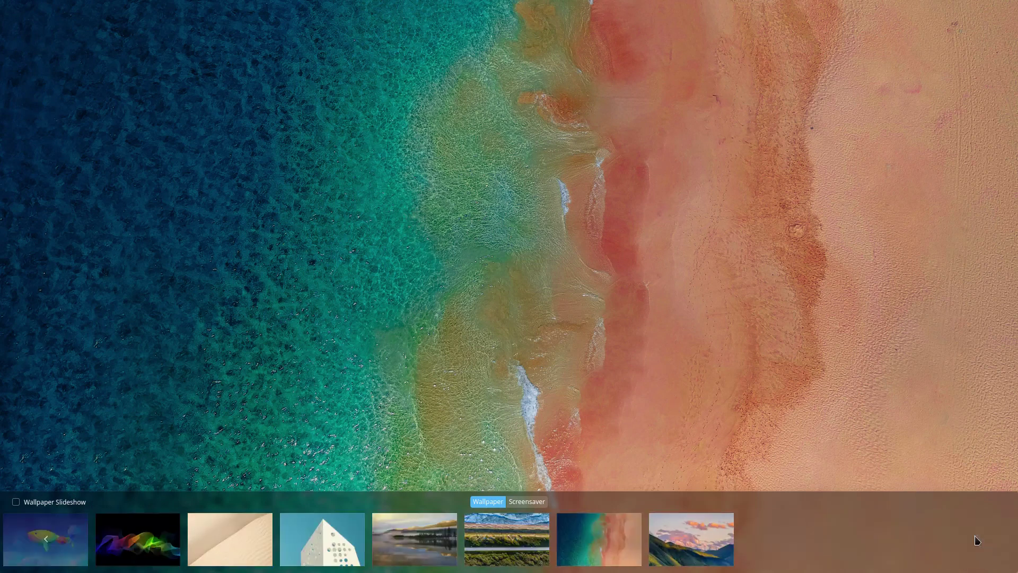
{"action": "left_click", "coordinate": [879, 558]}
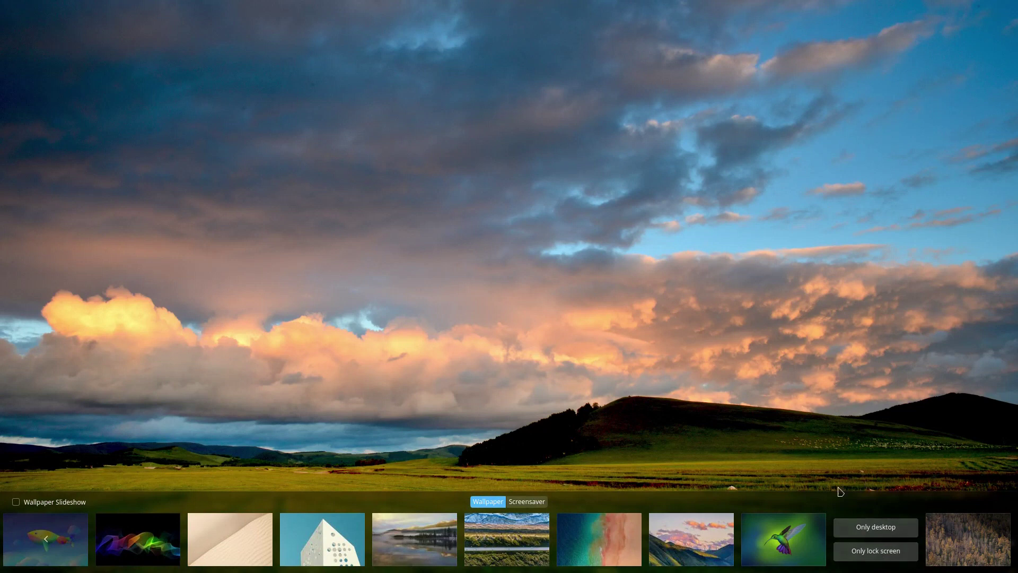
Apply the screensaver showing a glowing multicoloured polyhedron.
{"action": "left_click", "coordinate": [526, 503]}
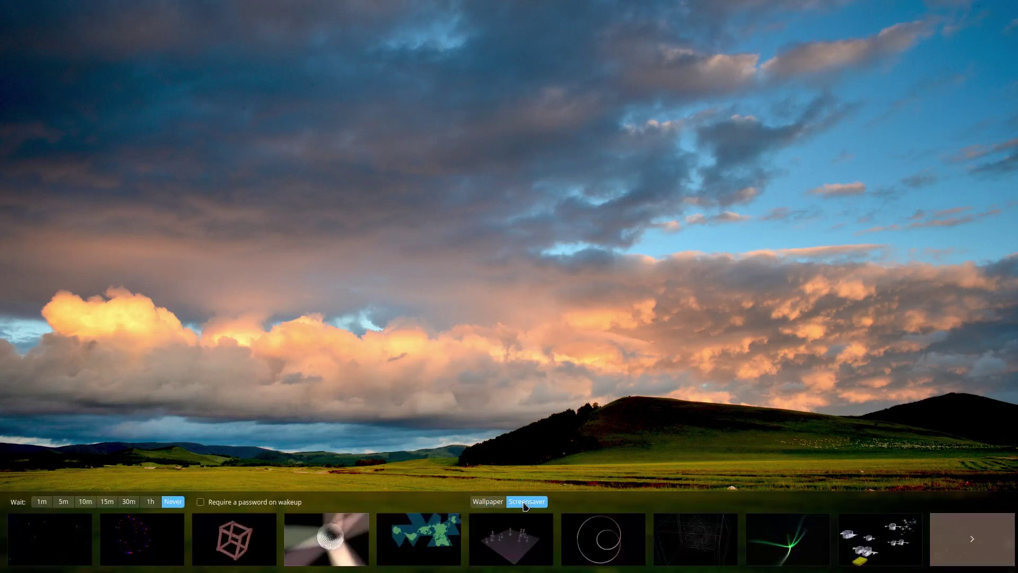
{"action": "left_click", "coordinate": [972, 539]}
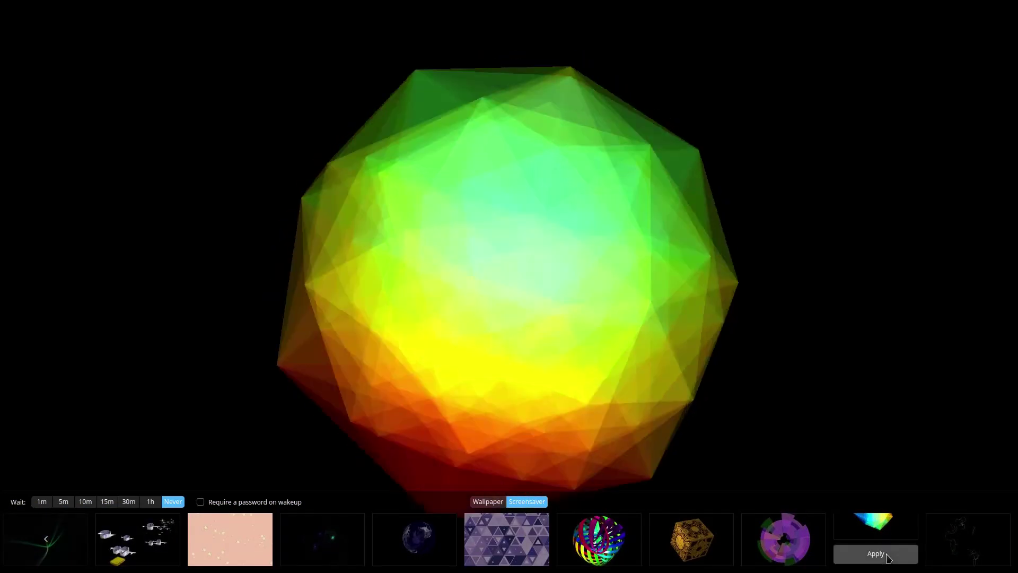
{"action": "left_click", "coordinate": [885, 555]}
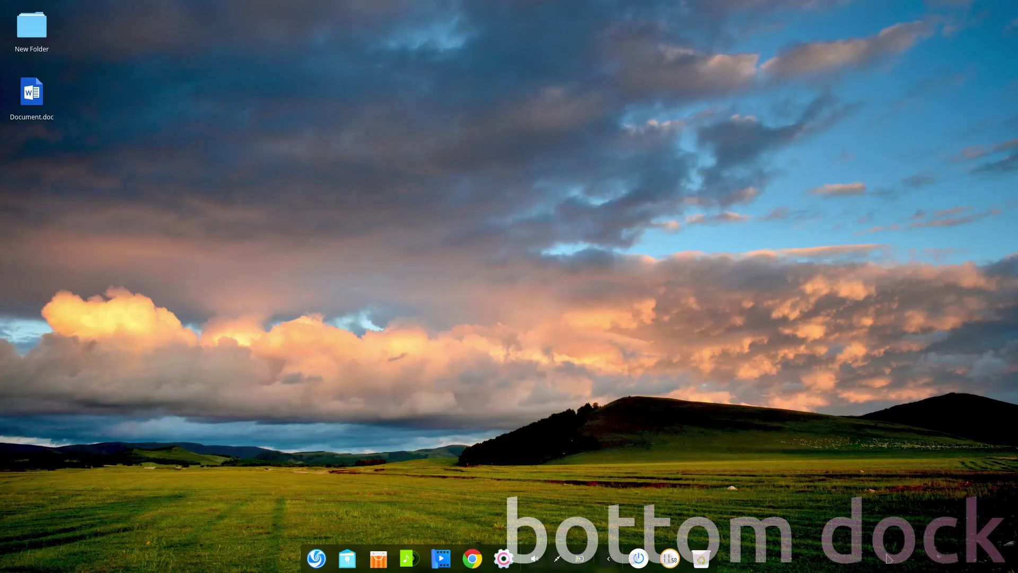
Open the Trash, go to the Home folder in the same window, and maximize the window.
{"action": "left_click", "coordinate": [706, 564]}
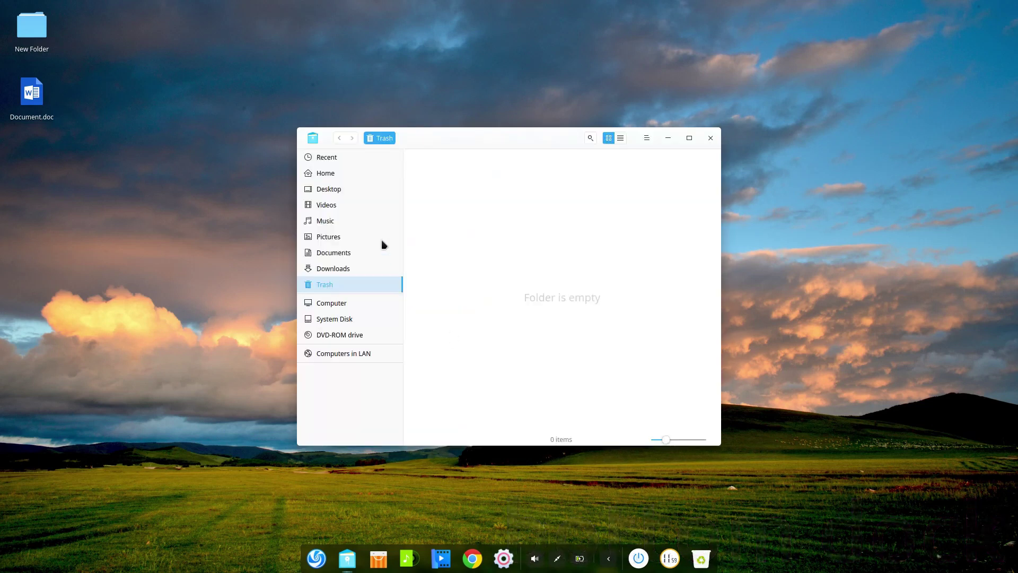
{"action": "left_click", "coordinate": [326, 173]}
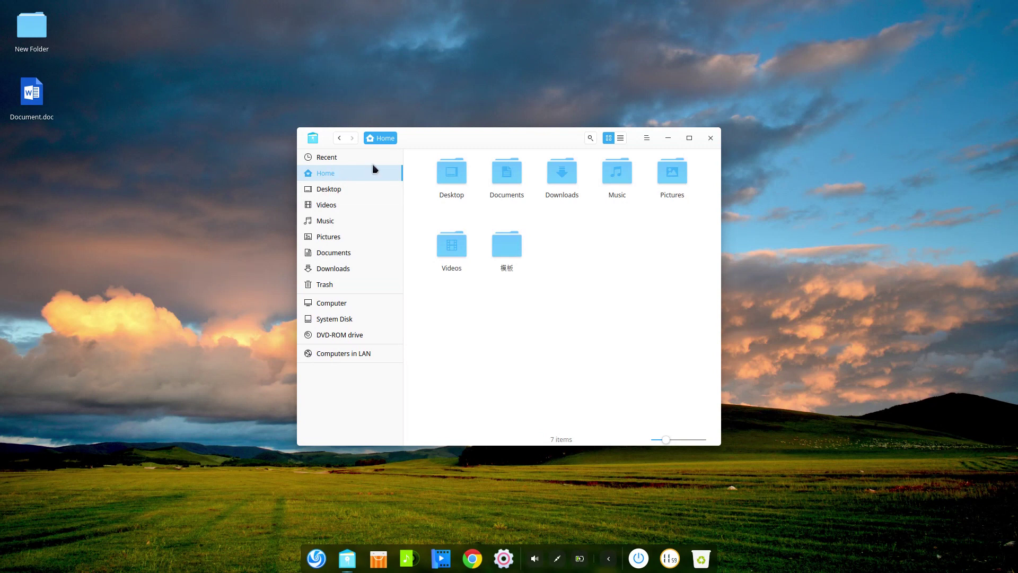
{"action": "left_click", "coordinate": [689, 139]}
View the file manager's About information and close it.
{"action": "left_click", "coordinate": [944, 10]}
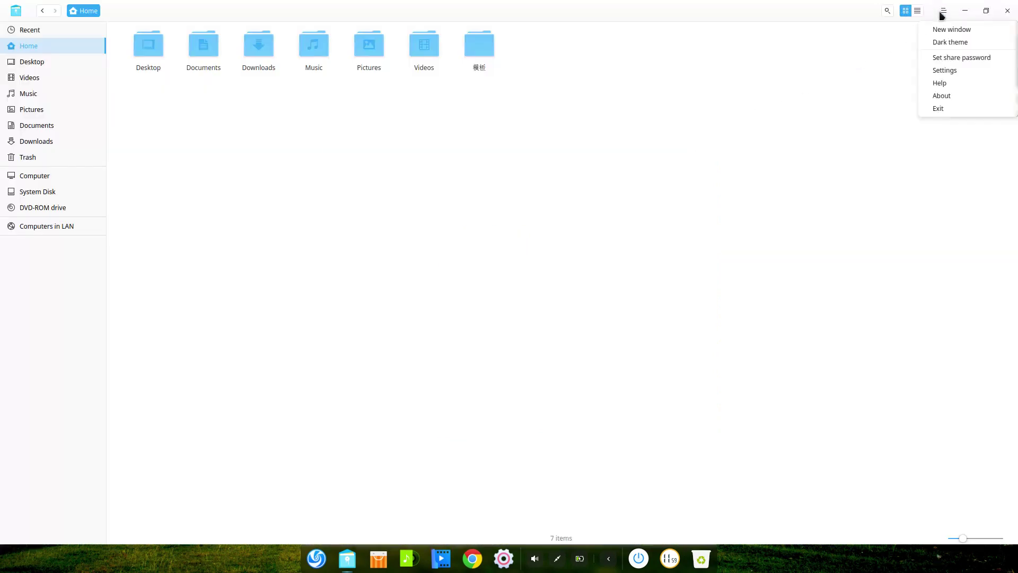
{"action": "left_click", "coordinate": [943, 99]}
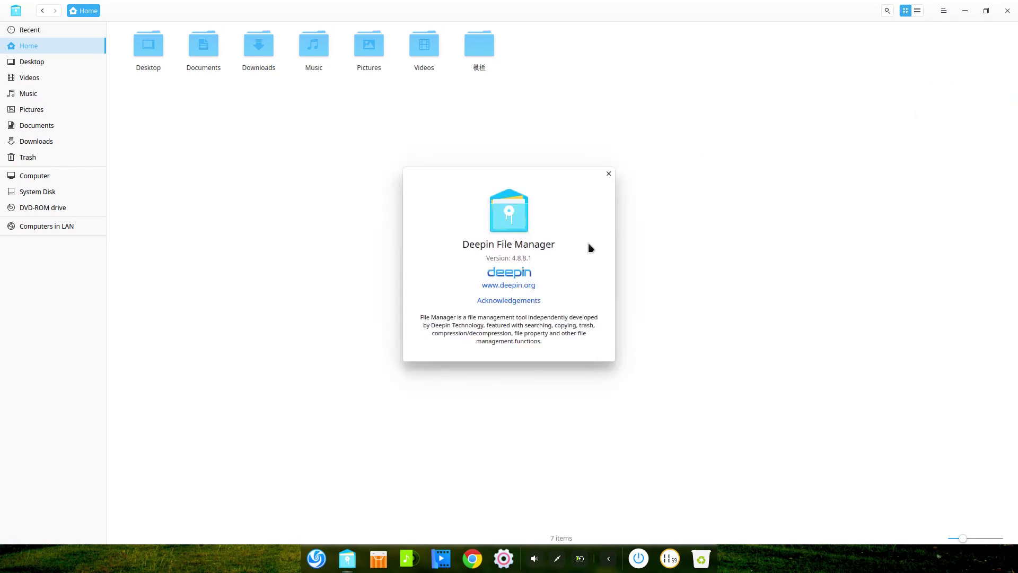
{"action": "left_click_drag", "start_coordinate": [557, 259], "coordinate": [504, 261]}
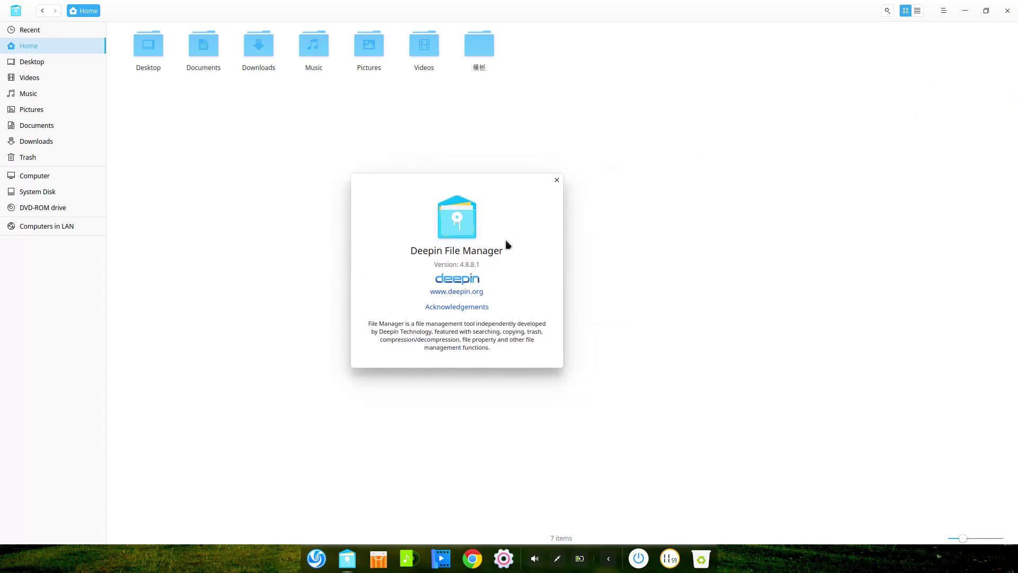
{"action": "left_click", "coordinate": [557, 180]}
Switch the file manager to the dark theme and try the list view before returning to icon view.
{"action": "left_click", "coordinate": [943, 11]}
{"action": "left_click", "coordinate": [947, 45]}
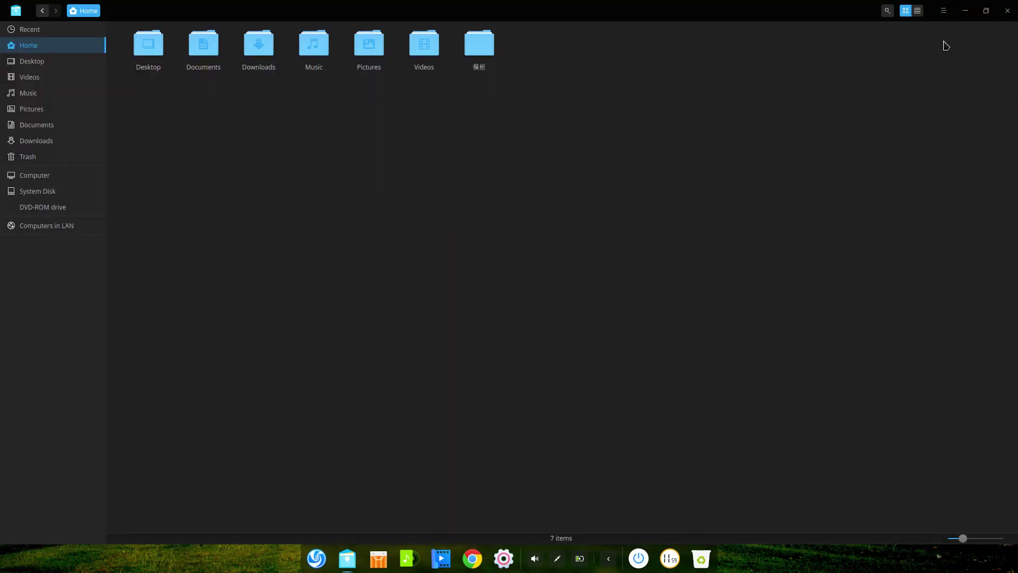
{"action": "left_click", "coordinate": [918, 10]}
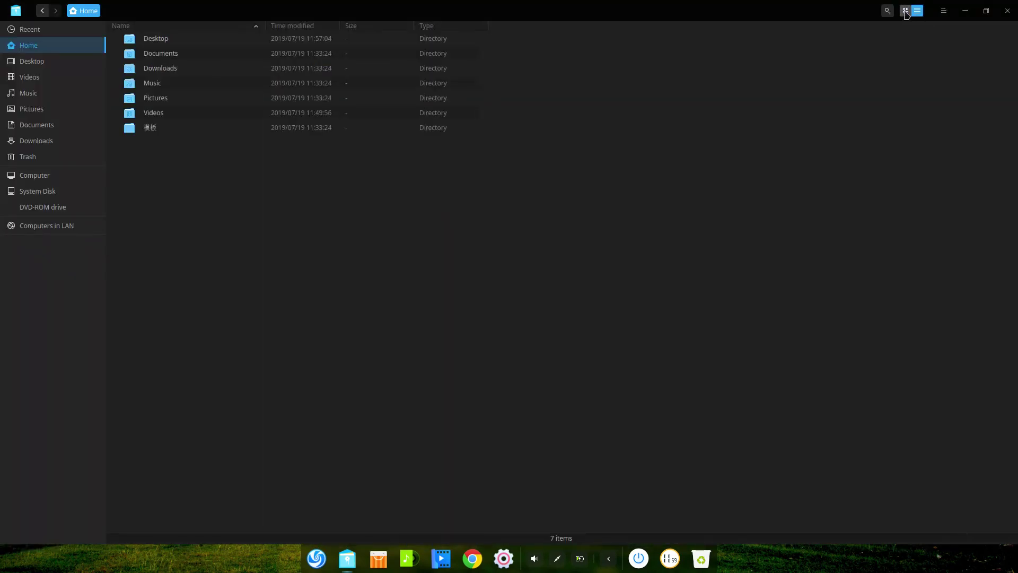
{"action": "left_click", "coordinate": [906, 11]}
Show the file manager's search filters, look over the Home folder's context options, and hide the filters again.
{"action": "left_click", "coordinate": [887, 11]}
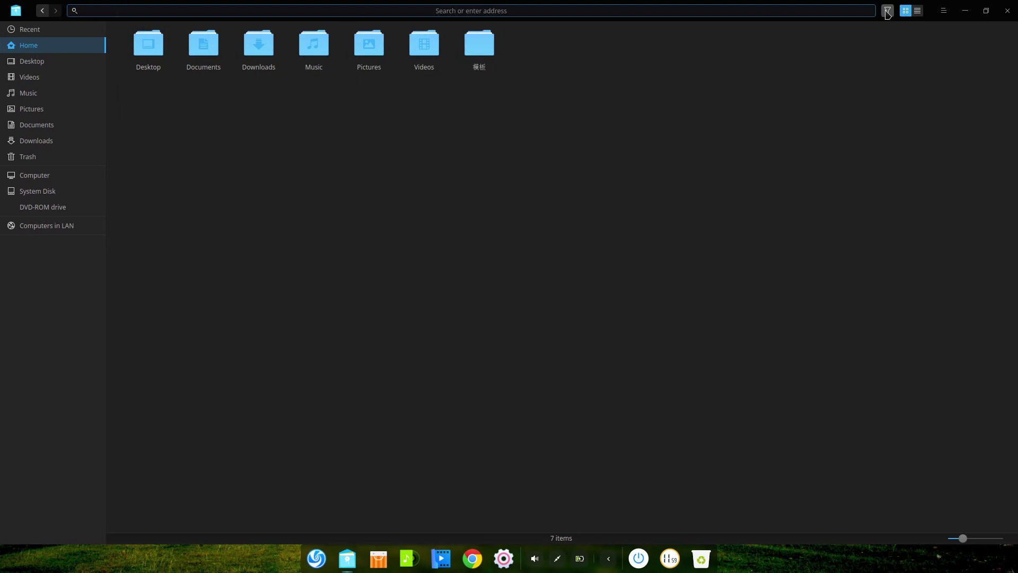
{"action": "left_click", "coordinate": [887, 12]}
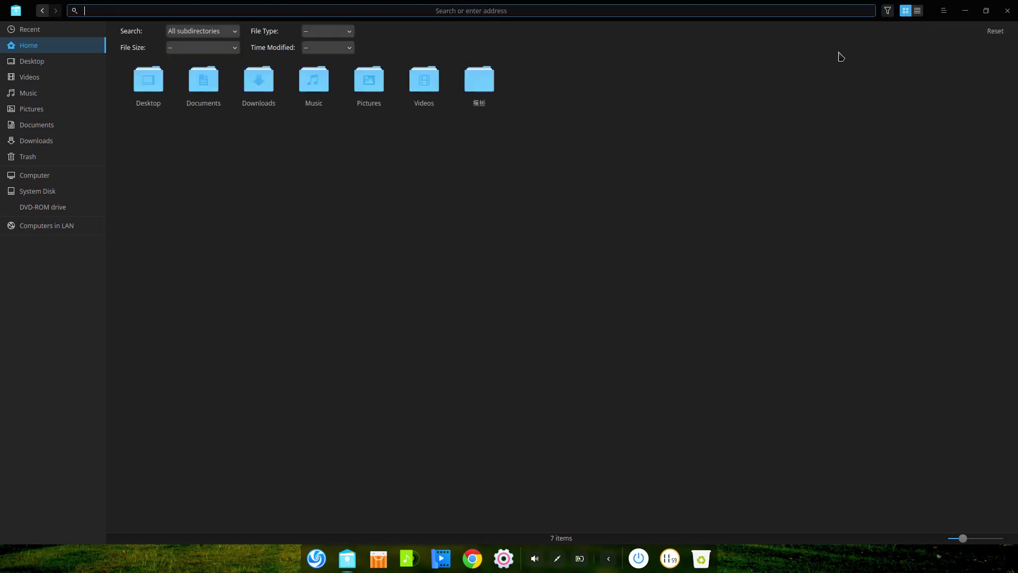
{"action": "right_click", "coordinate": [756, 188]}
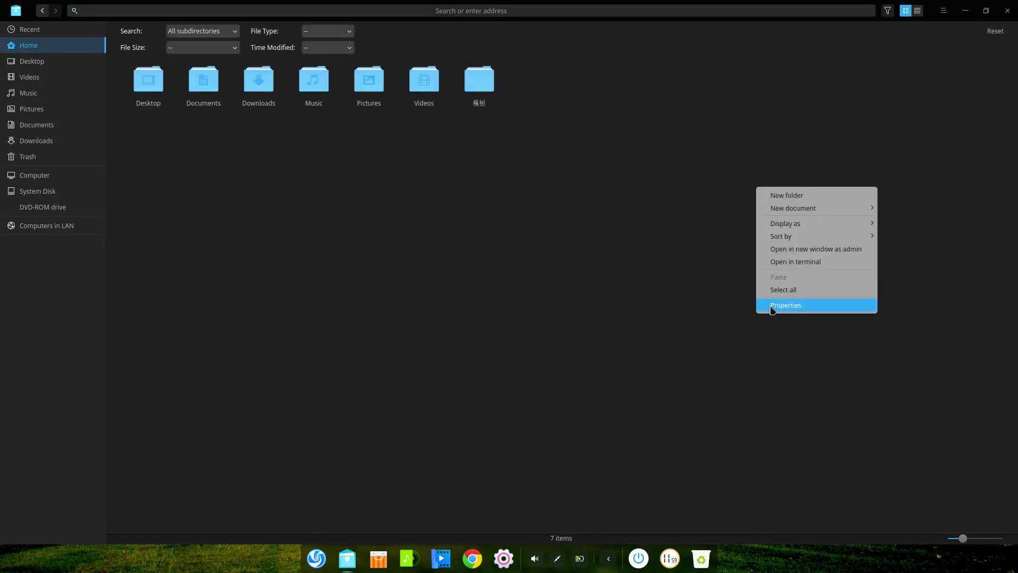
{"action": "left_click", "coordinate": [692, 287]}
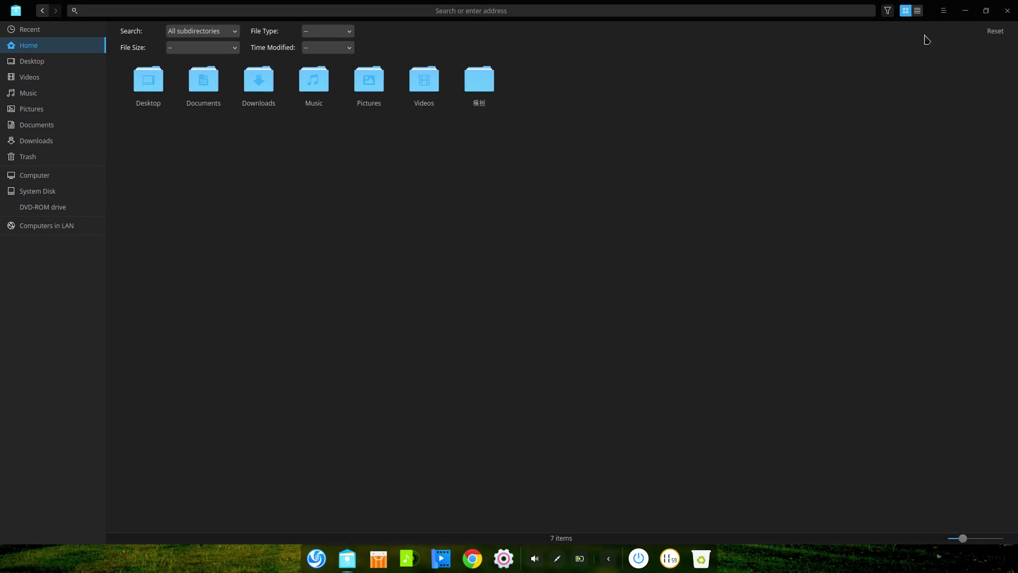
{"action": "left_click", "coordinate": [887, 12]}
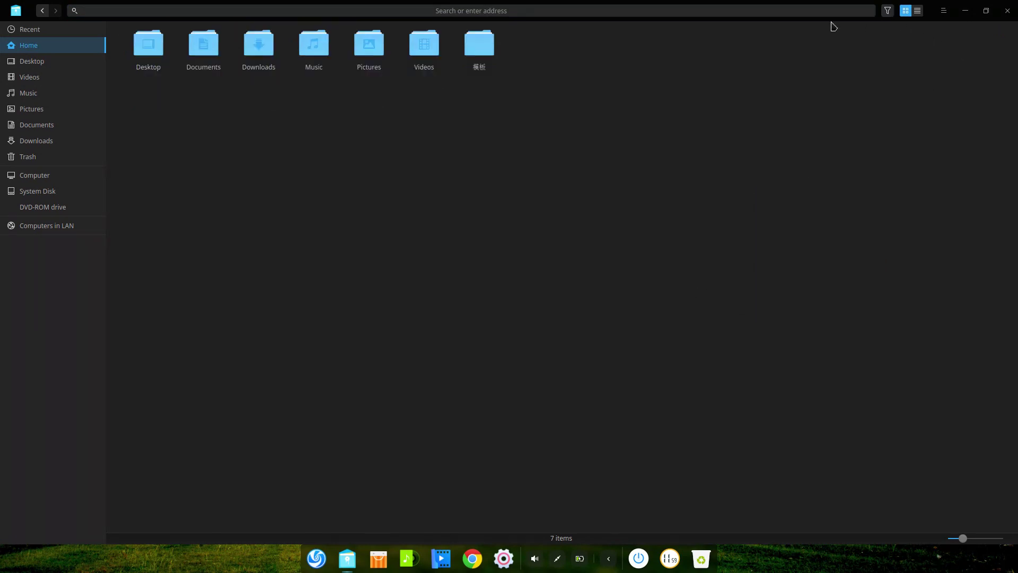
Look over the actions available for the Videos folder and close the file manager.
{"action": "right_click", "coordinate": [428, 55]}
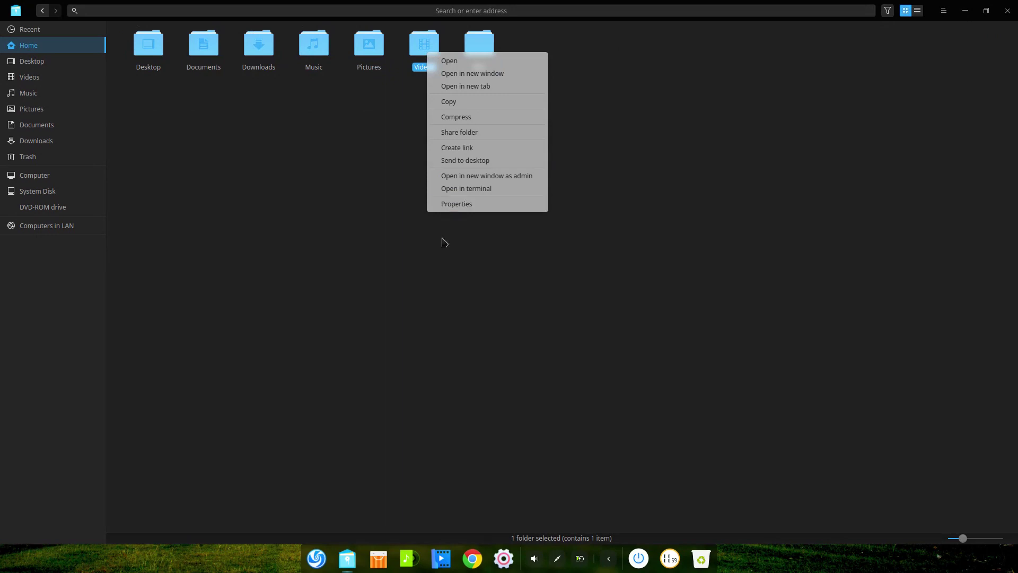
{"action": "left_click", "coordinate": [445, 242]}
{"action": "left_click", "coordinate": [1007, 12]}
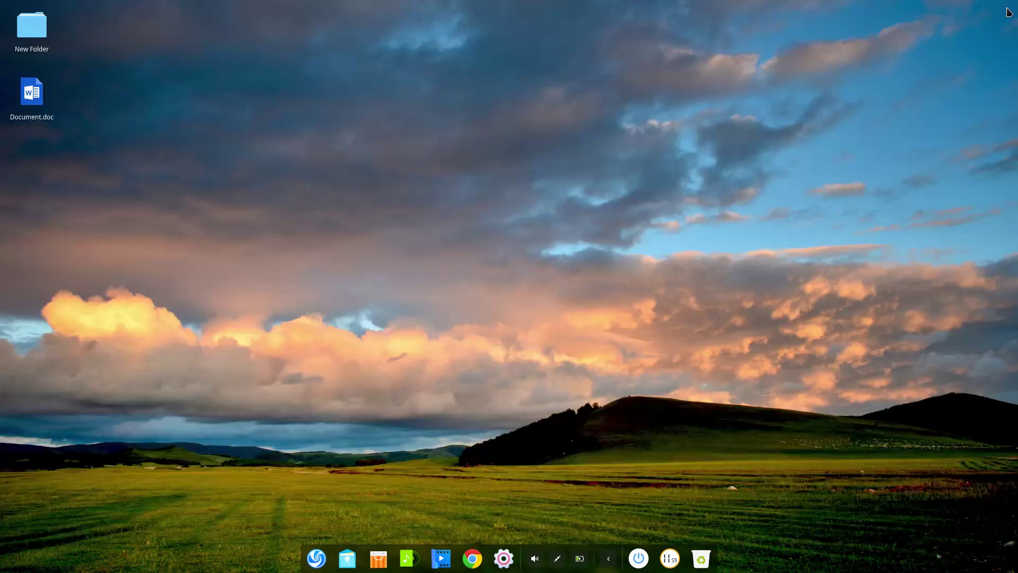
View the calendar from the dock clock and close it.
{"action": "left_click", "coordinate": [666, 566]}
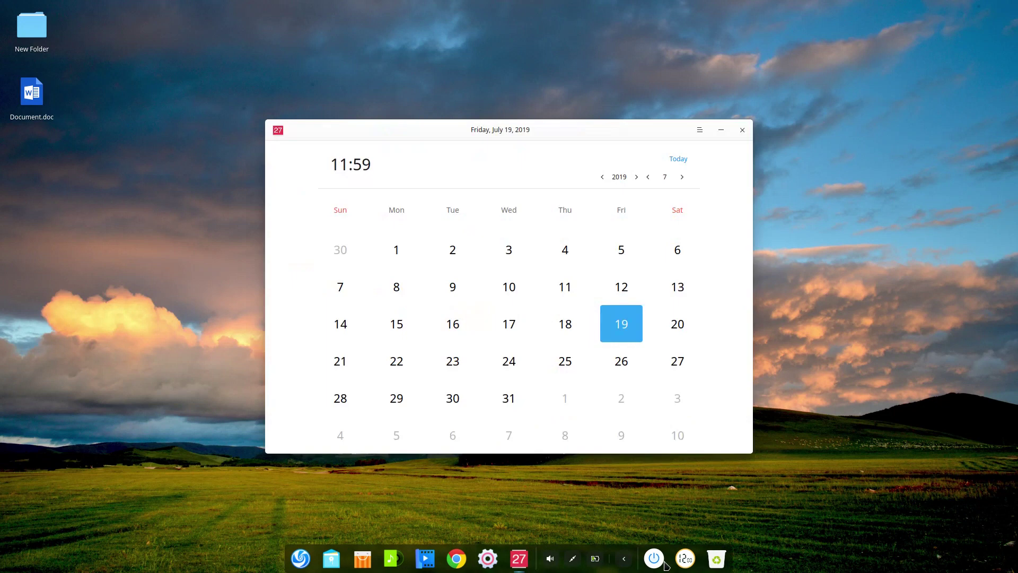
{"action": "left_click", "coordinate": [742, 130]}
Start the system monitor from the power options screen and snap its window to the upper-left quarter of the screen.
{"action": "left_click", "coordinate": [638, 558]}
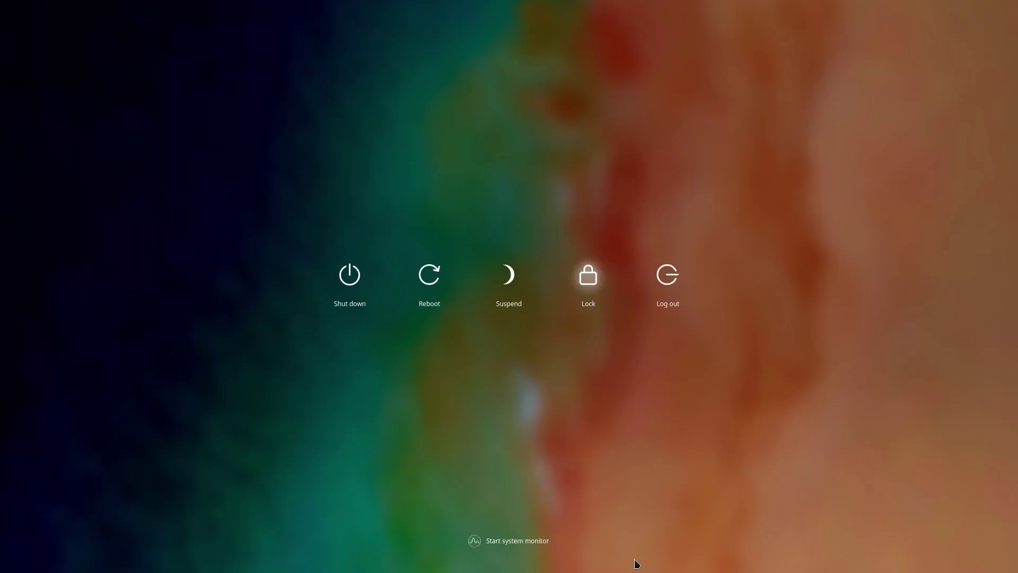
{"action": "left_click", "coordinate": [529, 540]}
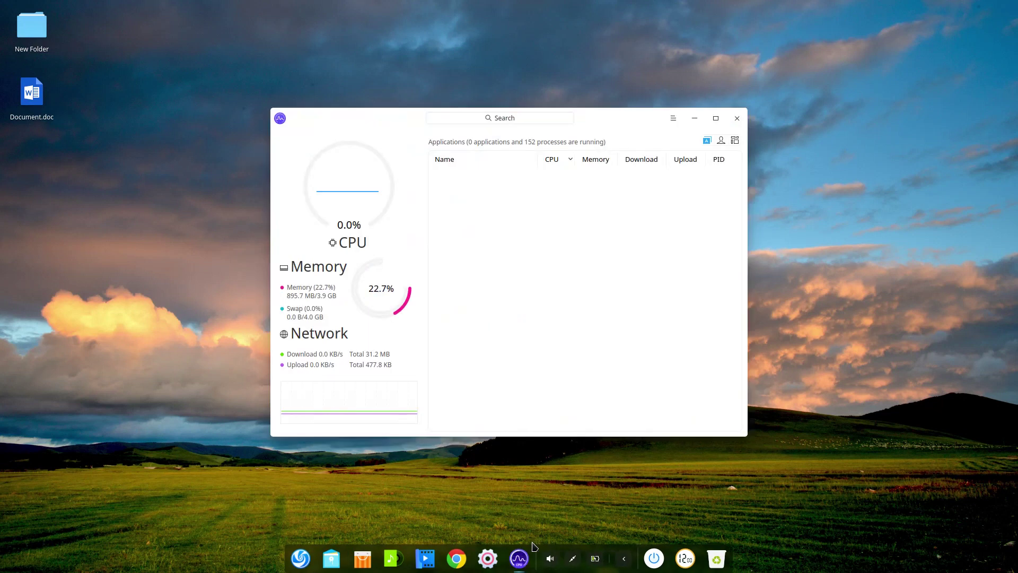
{"action": "left_click_drag", "start_coordinate": [605, 121], "coordinate": [2, 134]}
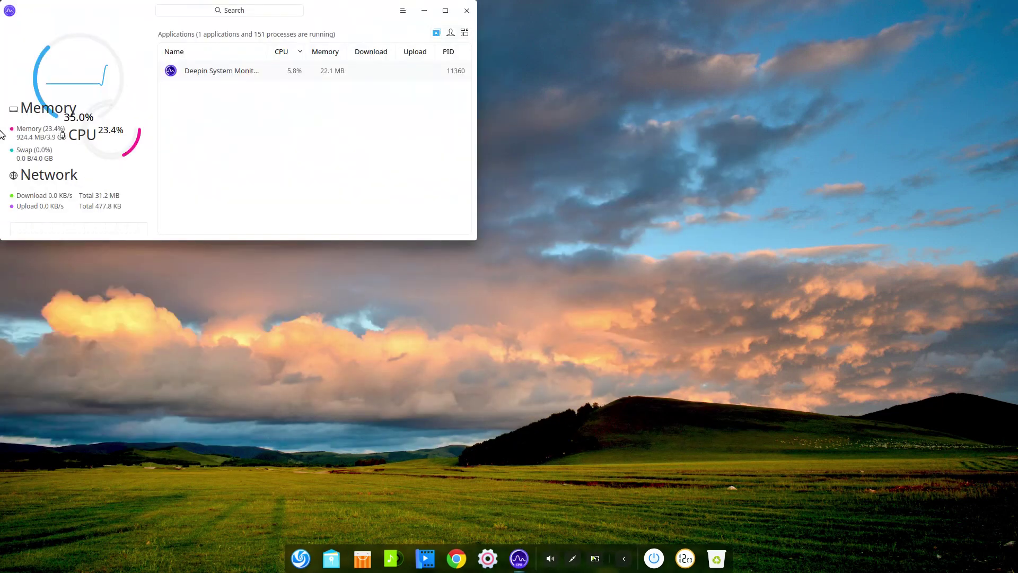
Look over the dock's tray items, including the network settings and the sound volume control, and dismiss them.
{"action": "left_click", "coordinate": [621, 562]}
{"action": "left_click", "coordinate": [619, 565]}
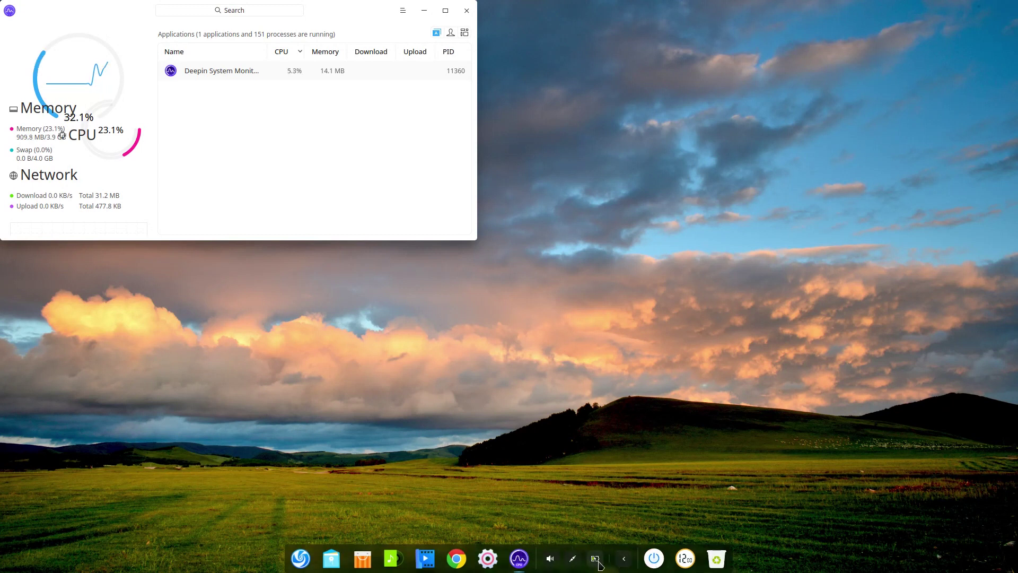
{"action": "left_click", "coordinate": [593, 561]}
{"action": "left_click", "coordinate": [574, 564]}
{"action": "left_click", "coordinate": [575, 564]}
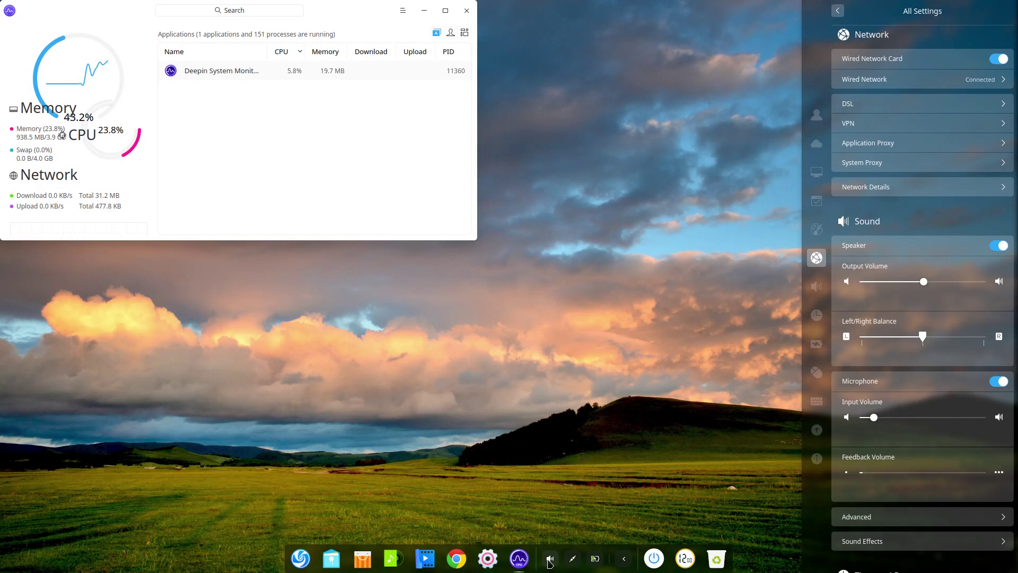
{"action": "left_click", "coordinate": [550, 563]}
{"action": "left_click", "coordinate": [550, 563]}
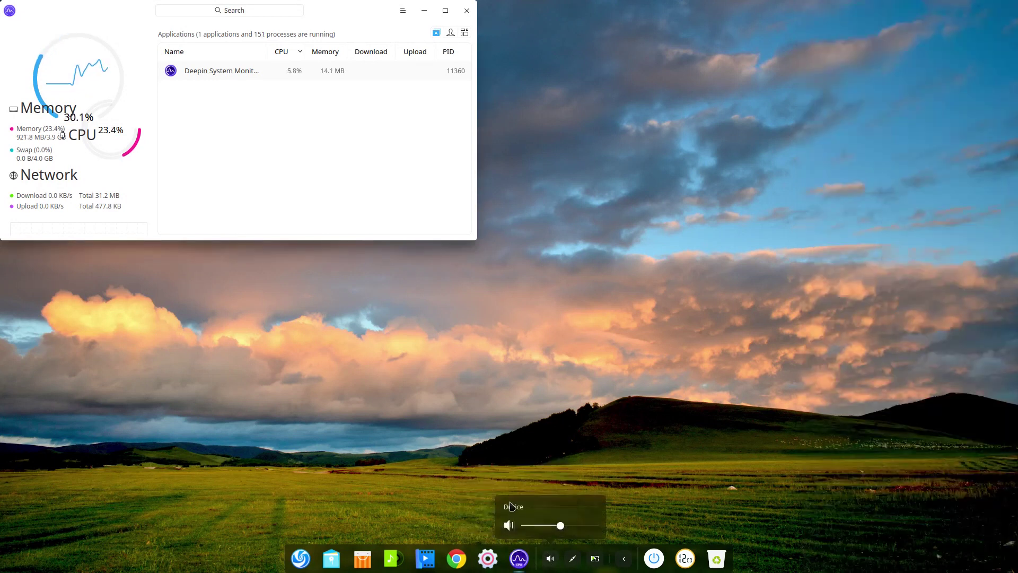
{"action": "left_click", "coordinate": [460, 513]}
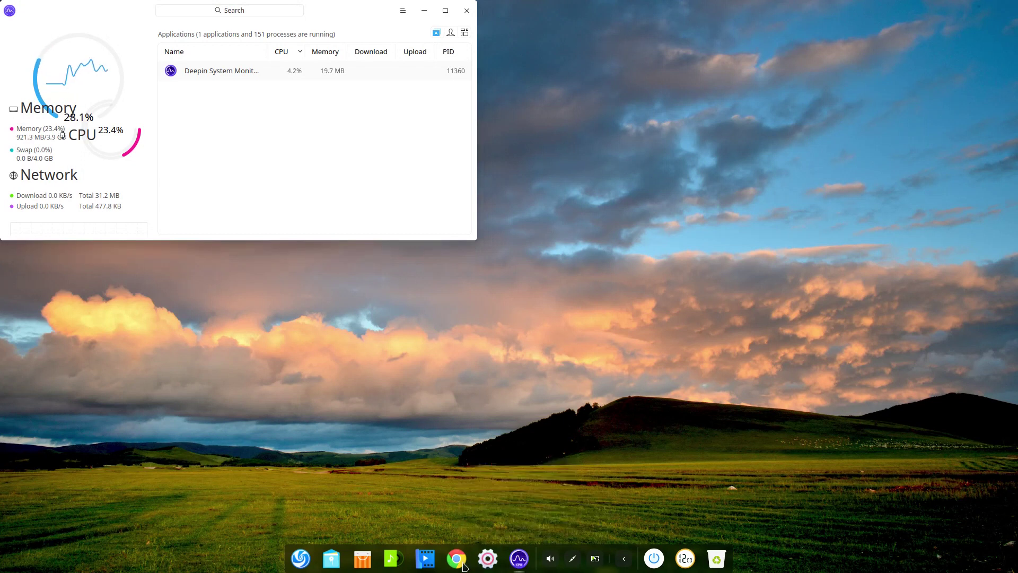
Open the music player, movie player and Chrome, and cycle through the open windows to bring Chrome forward.
{"action": "left_click", "coordinate": [392, 558]}
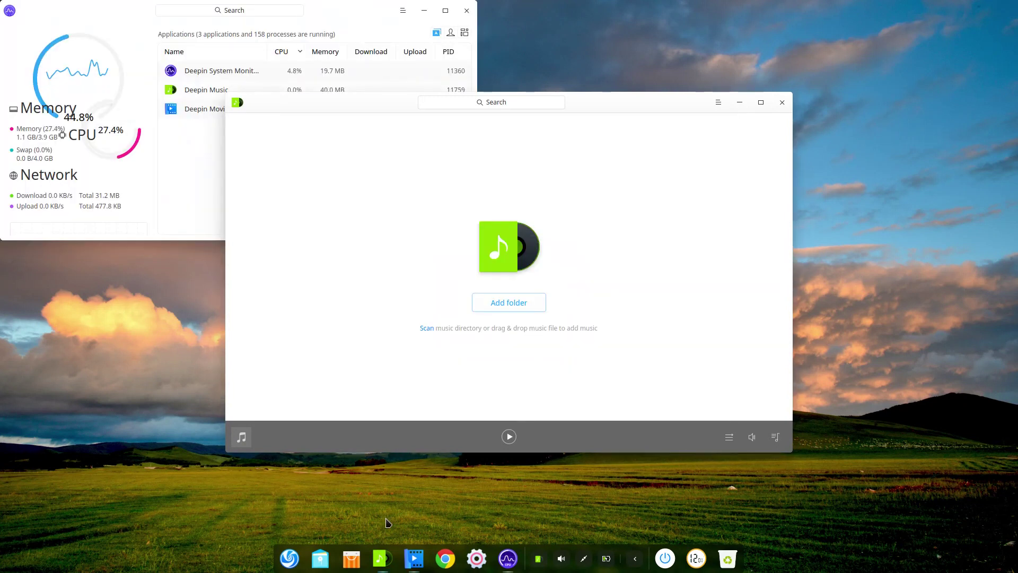
{"action": "key", "text": "alt+Tab"}
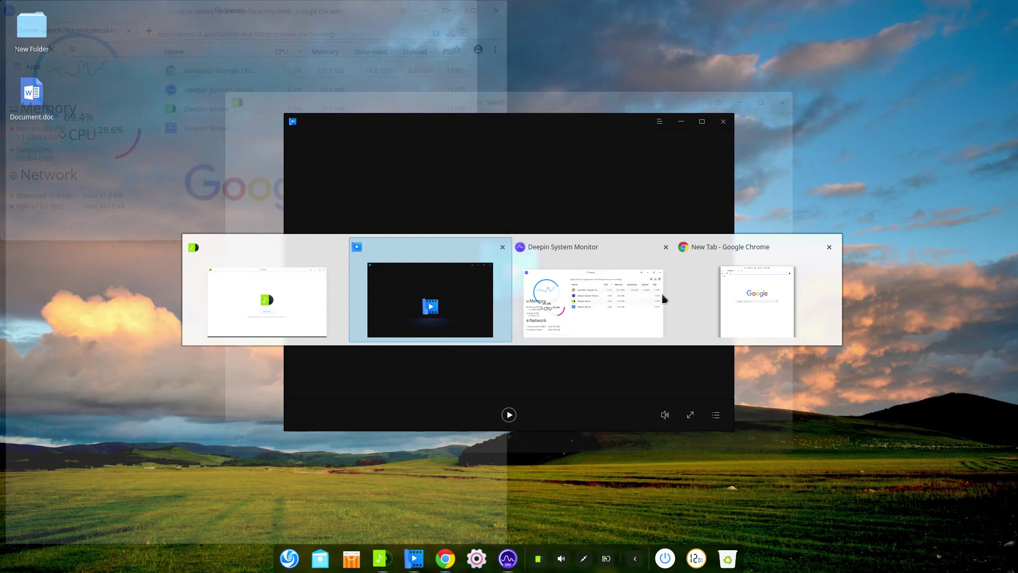
{"action": "key", "text": "alt+Tab"}
{"action": "key", "text": "alt+Tab"}
{"action": "key", "text": "alt+Tab"}
{"action": "key", "text": "alt+Tab"}
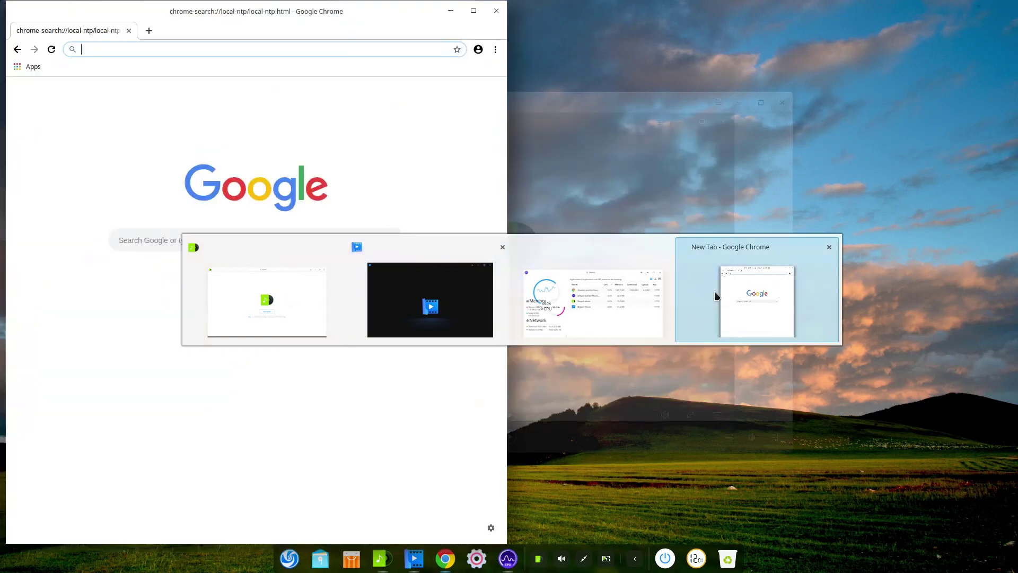
{"action": "key", "text": "alt+Tab"}
{"action": "key", "text": "alt+Tab"}
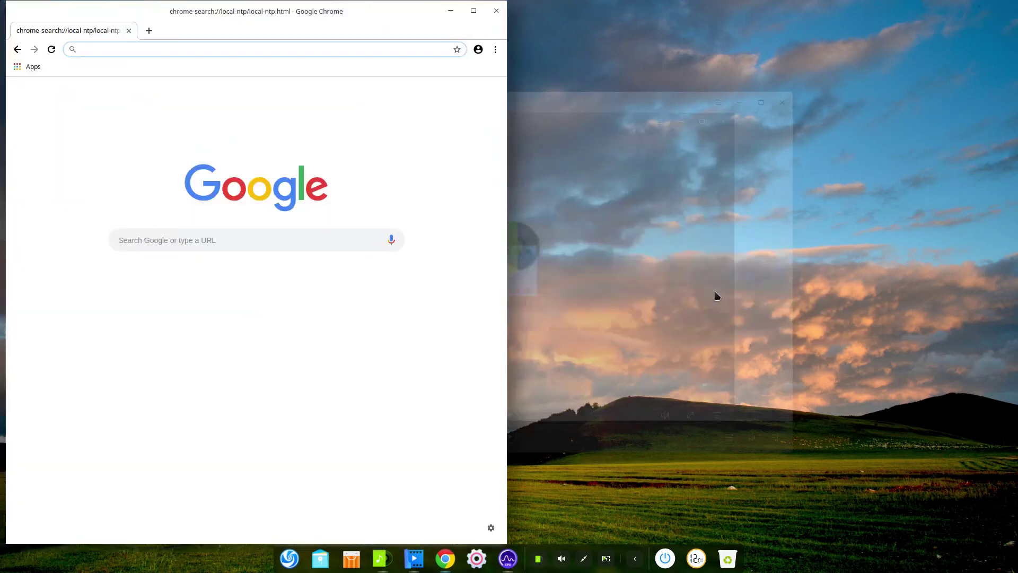
Close Chrome, the music player and the movie player, keeping only the system monitor open.
{"action": "left_click", "coordinate": [496, 11]}
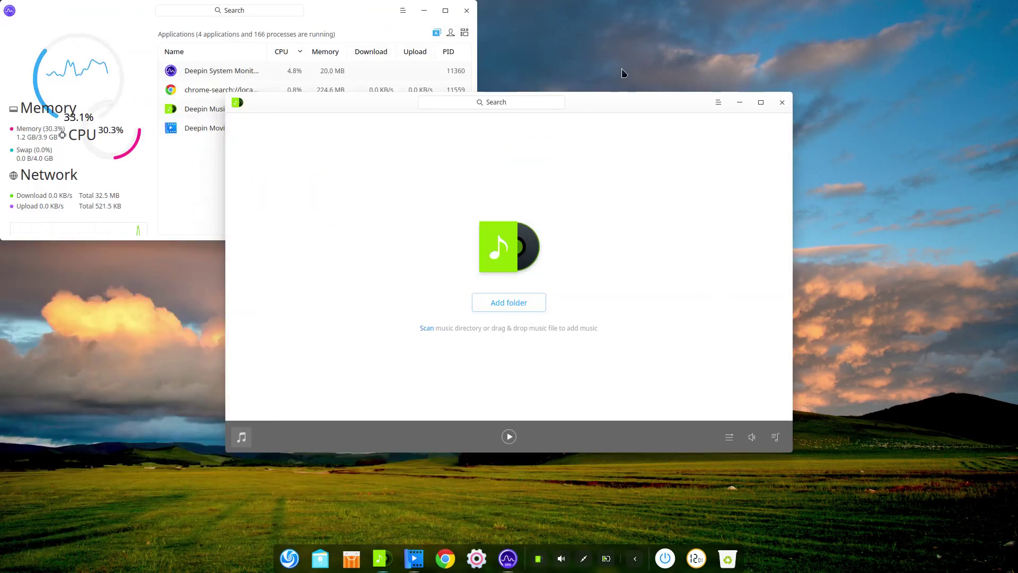
{"action": "left_click", "coordinate": [782, 103]}
{"action": "left_click", "coordinate": [489, 265]}
{"action": "left_click", "coordinate": [573, 302]}
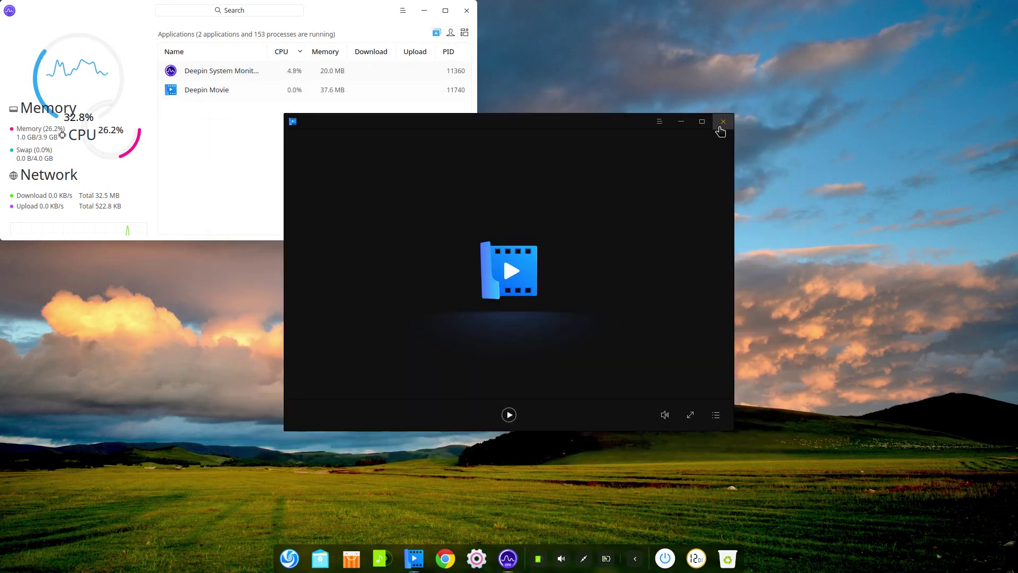
{"action": "left_click", "coordinate": [716, 127]}
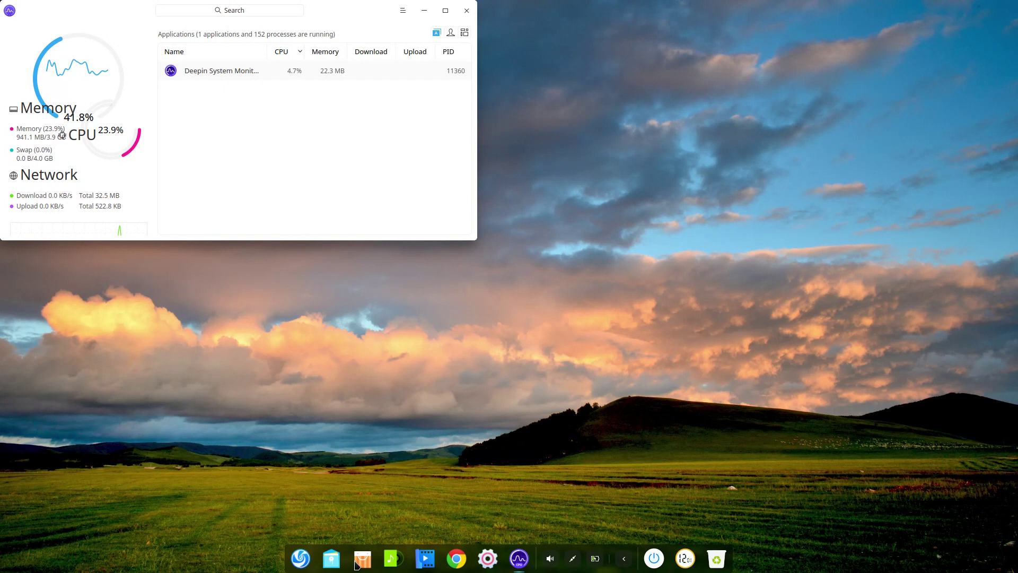
Open the Deepin Store, and try the icon size adjustment in the file manager before closing the file manager.
{"action": "left_click", "coordinate": [356, 566]}
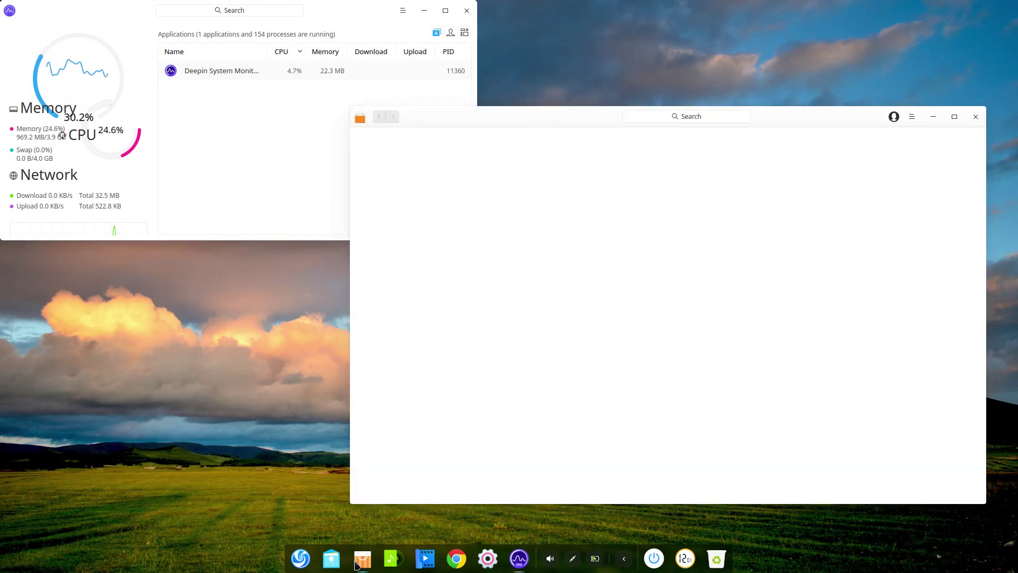
{"action": "left_click", "coordinate": [332, 559]}
{"action": "left_click_drag", "start_coordinate": [666, 441], "coordinate": [688, 443]}
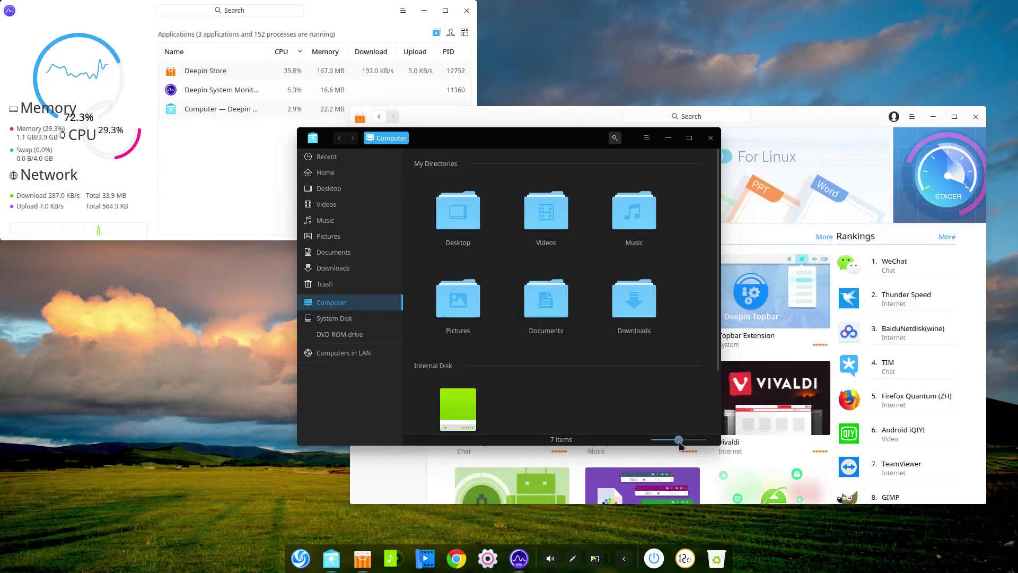
{"action": "left_click", "coordinate": [710, 138]}
Maximize the Deepin Store window, view its Cloud Sync sign-in and About dialogs, and close both.
{"action": "left_click", "coordinate": [954, 116]}
{"action": "left_click", "coordinate": [924, 9]}
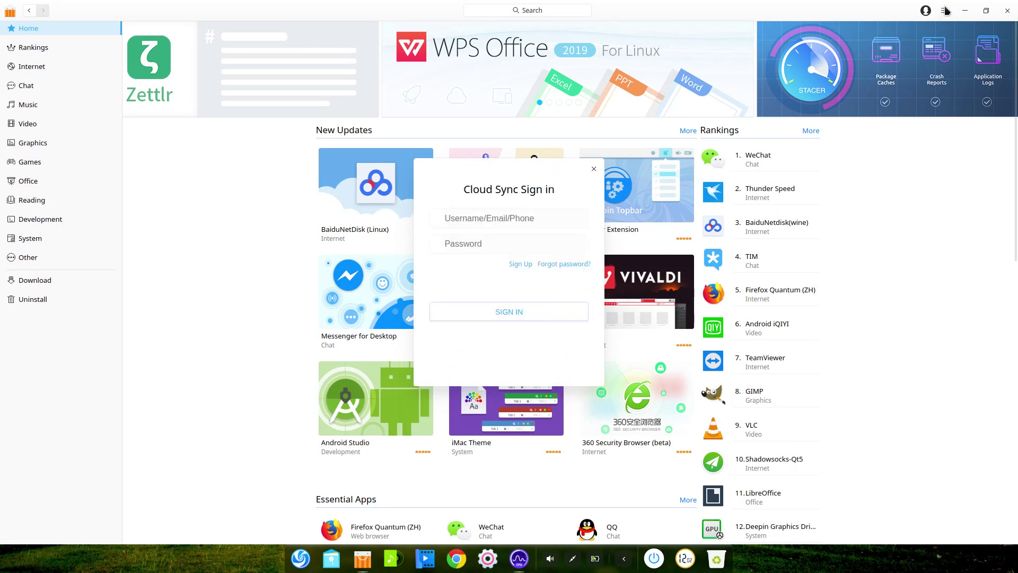
{"action": "left_click", "coordinate": [944, 10]}
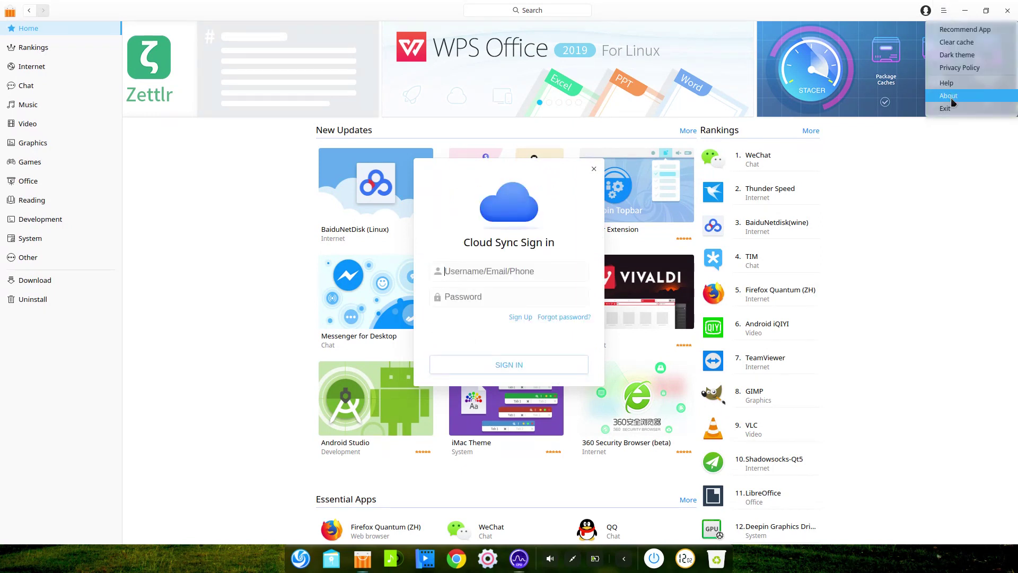
{"action": "left_click", "coordinate": [949, 96]}
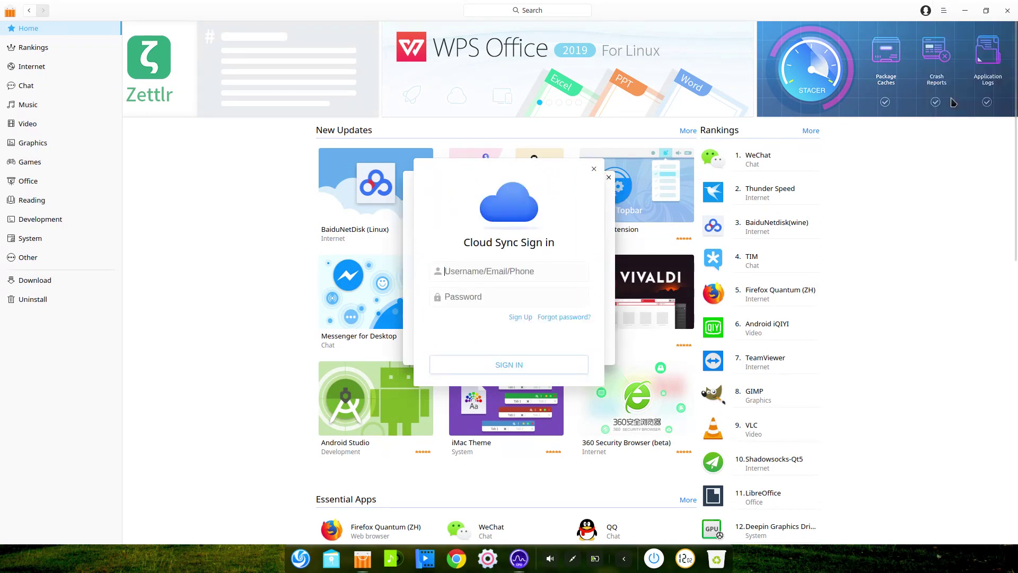
{"action": "left_click", "coordinate": [595, 170]}
{"action": "left_click", "coordinate": [609, 178]}
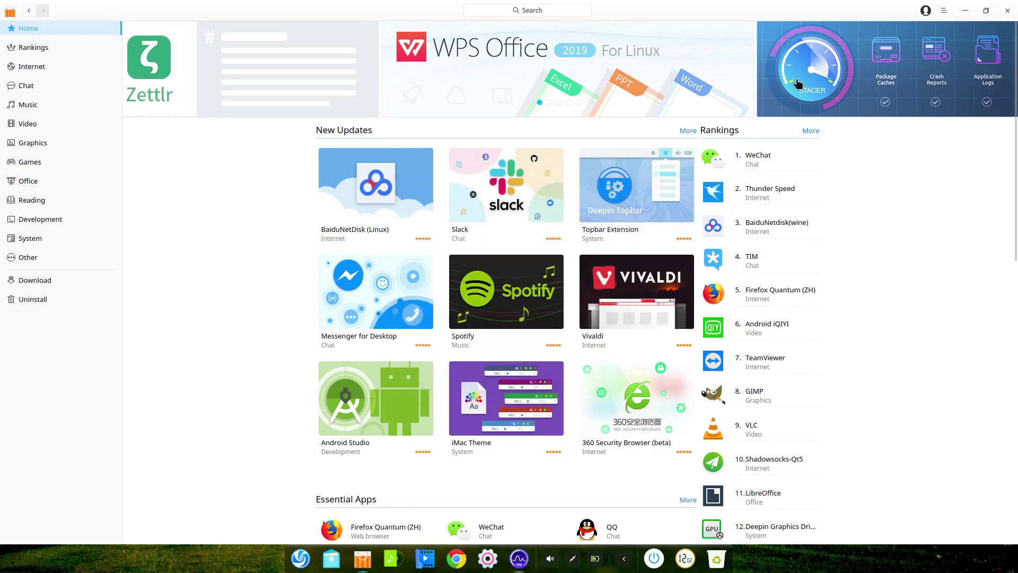
Switch the Deepin Store to the dark theme.
{"action": "left_click", "coordinate": [944, 10]}
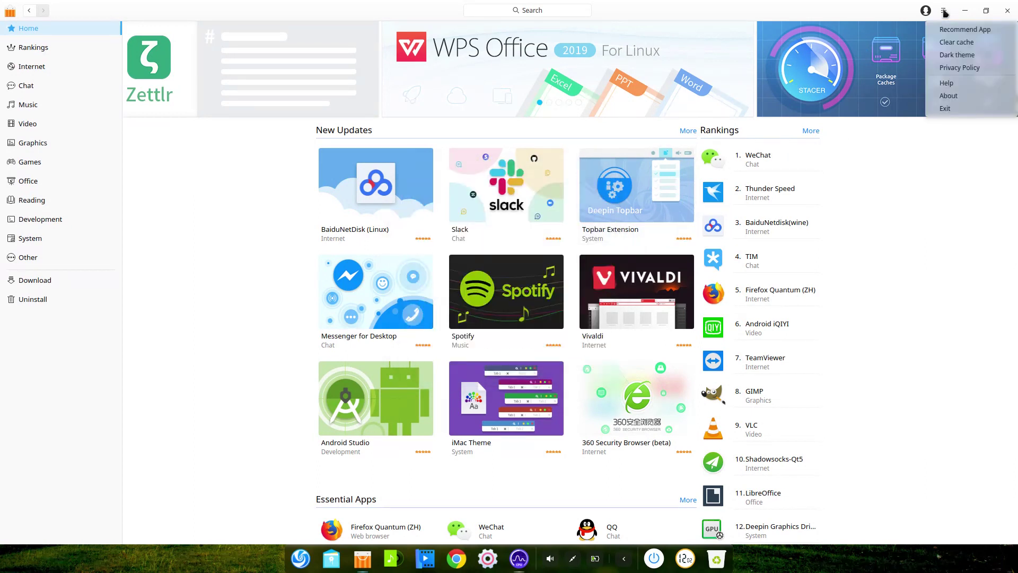
{"action": "left_click", "coordinate": [949, 56]}
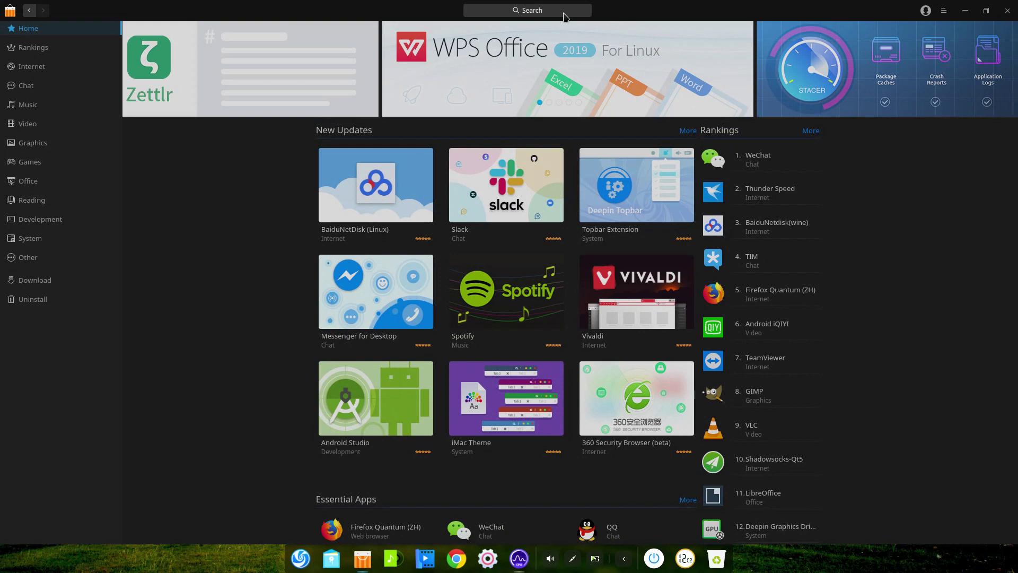
Search the Deepin Store for "kdenlive" and install Kdenlive from its details page.
{"action": "left_click", "coordinate": [564, 14]}
{"action": "type", "text": "kdenlive"}
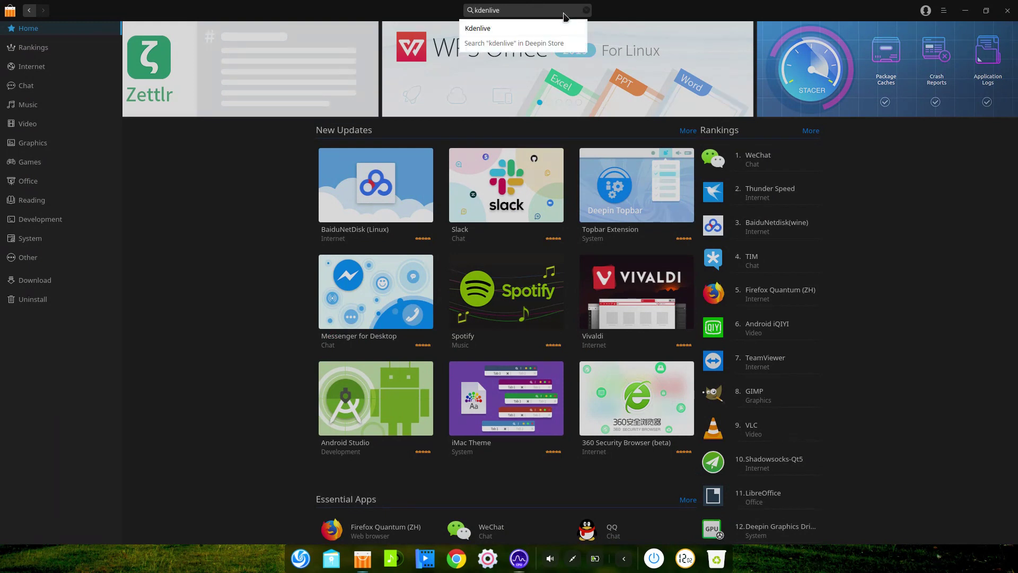
{"action": "key", "text": "Return"}
{"action": "left_click", "coordinate": [221, 104]}
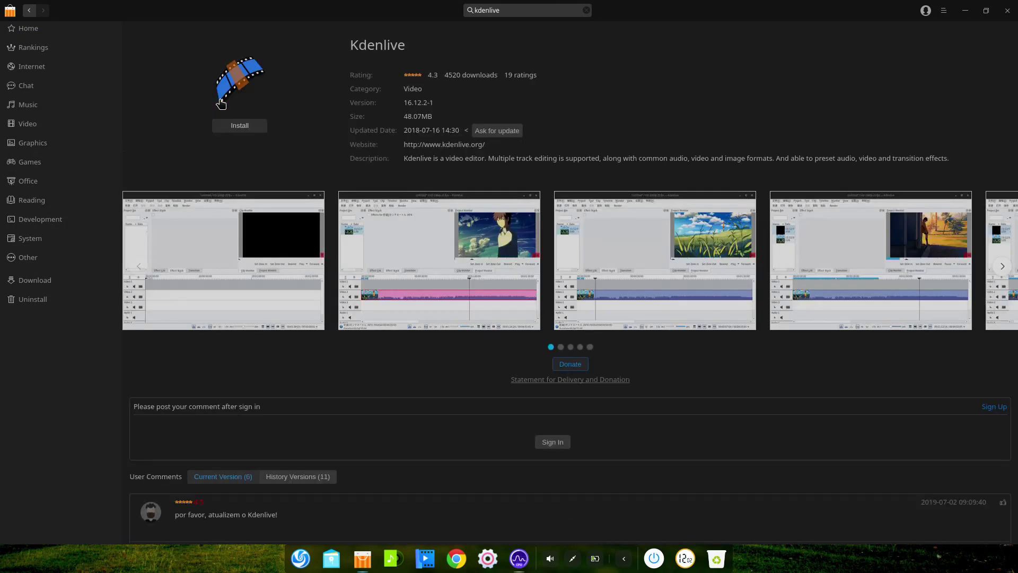
{"action": "left_click", "coordinate": [224, 128]}
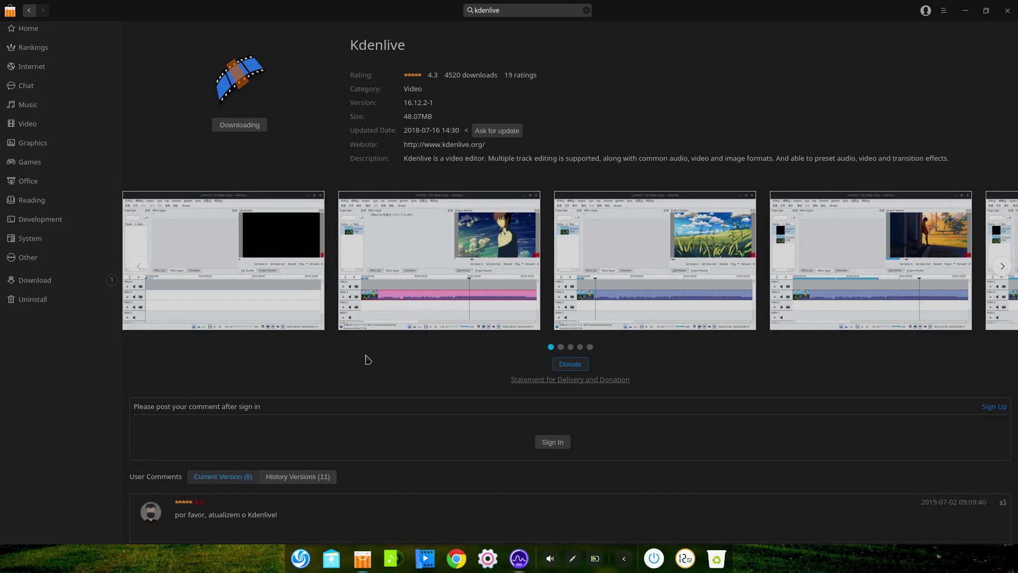
Switch the dock's mode to Efficient Mode.
{"action": "left_click", "coordinate": [301, 560]}
{"action": "left_click", "coordinate": [311, 566]}
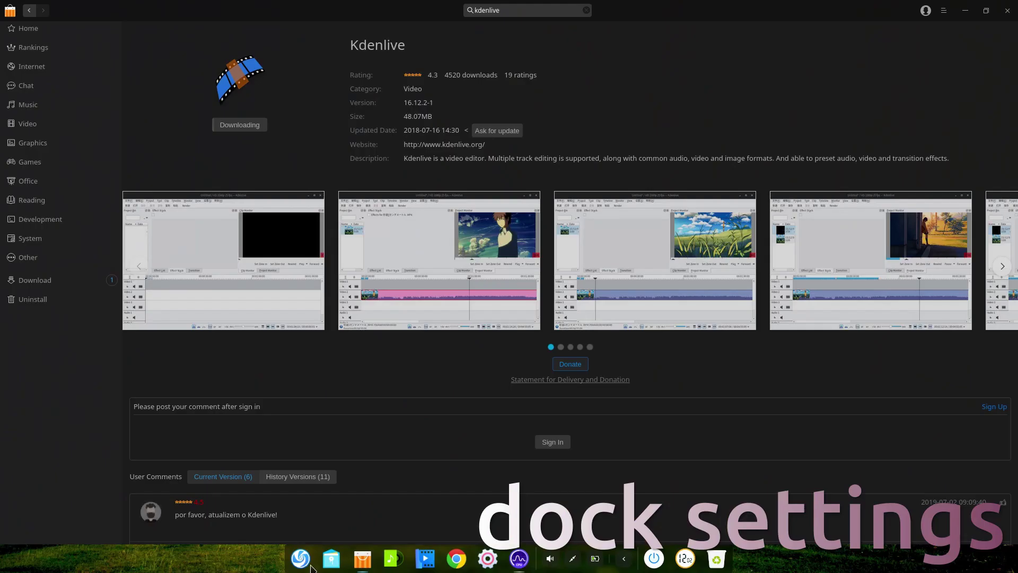
{"action": "right_click", "coordinate": [329, 560]}
{"action": "mouse_move", "coordinate": [338, 515]}
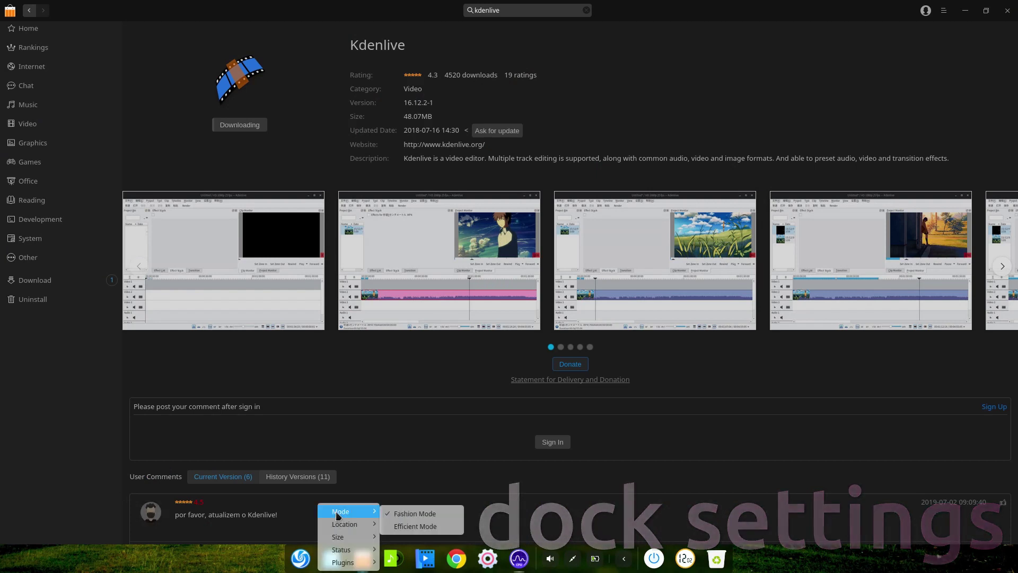
{"action": "left_click", "coordinate": [401, 526]}
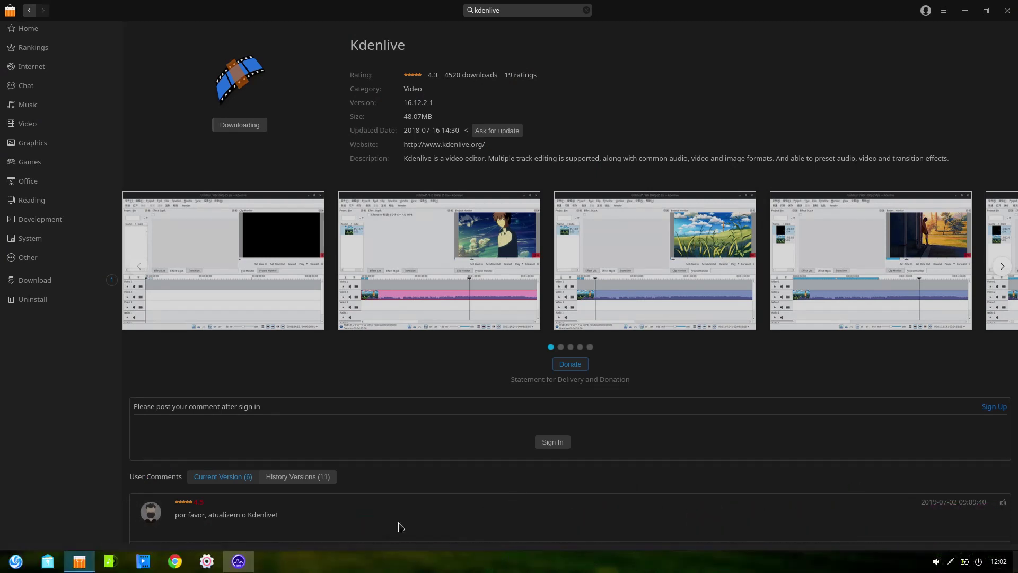
Try the dock's Top location and return the dock to the Bottom location.
{"action": "right_click", "coordinate": [399, 566]}
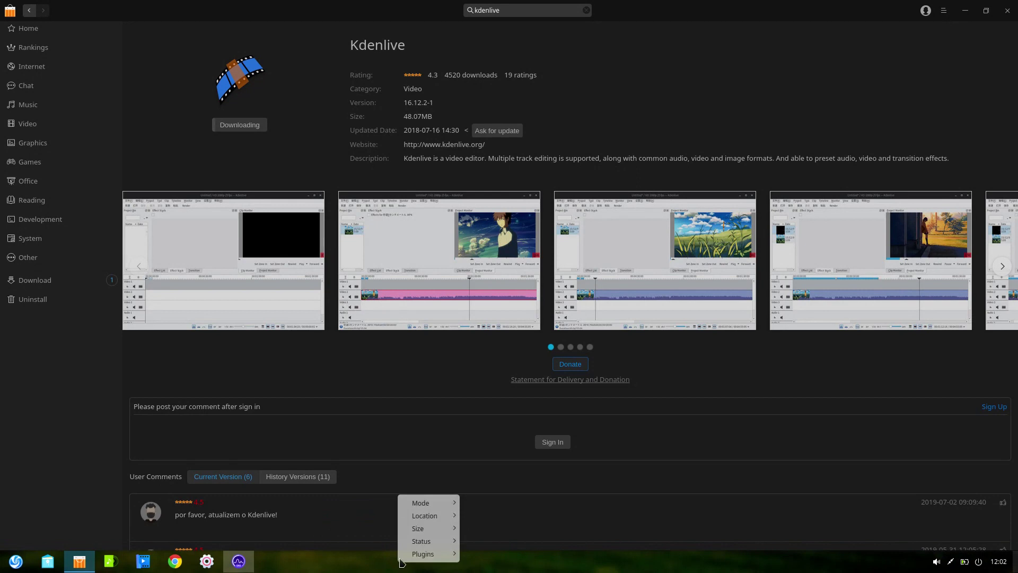
{"action": "mouse_move", "coordinate": [413, 517]}
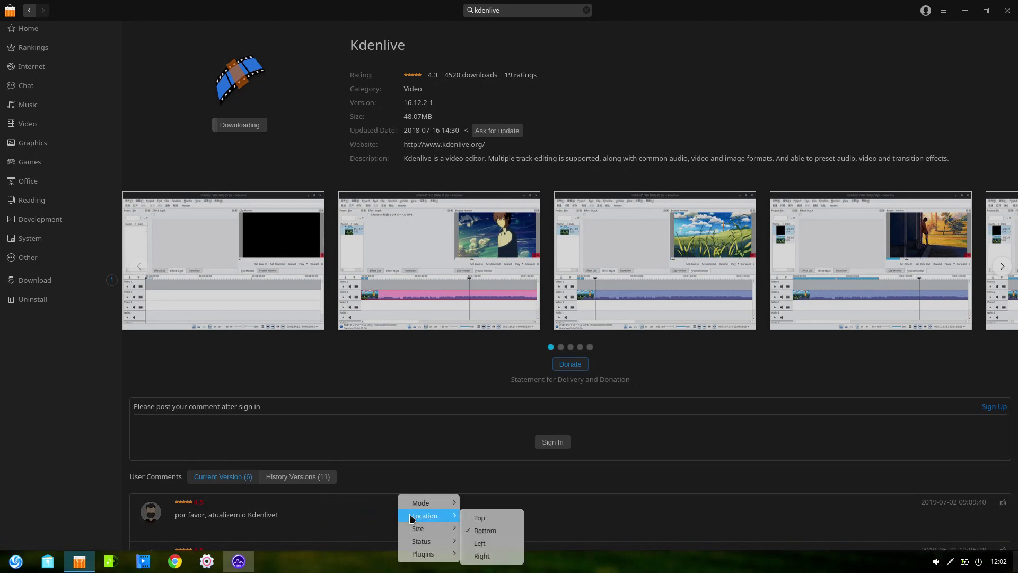
{"action": "left_click", "coordinate": [477, 517]}
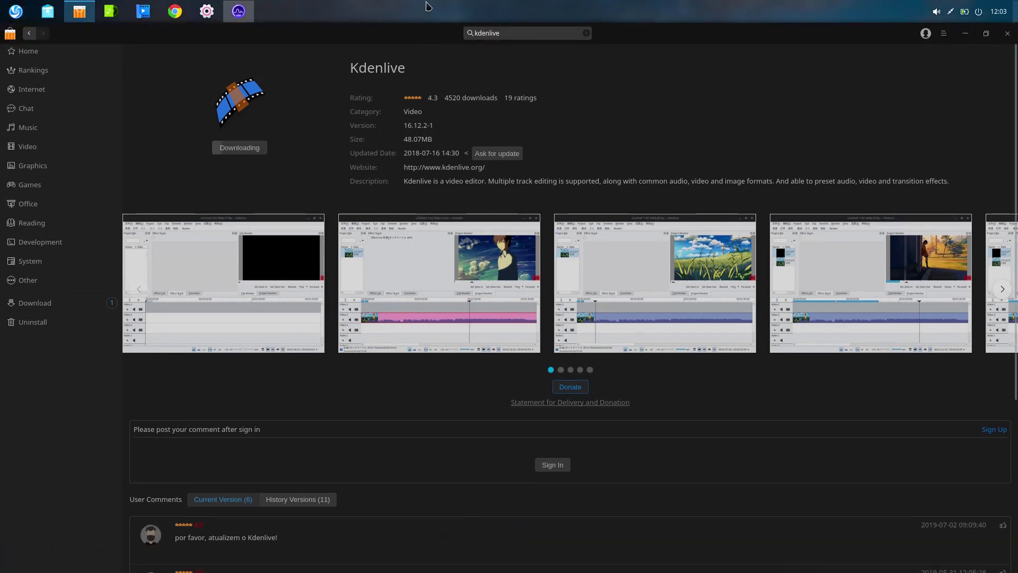
{"action": "right_click", "coordinate": [427, 8]}
{"action": "mouse_move", "coordinate": [452, 24]}
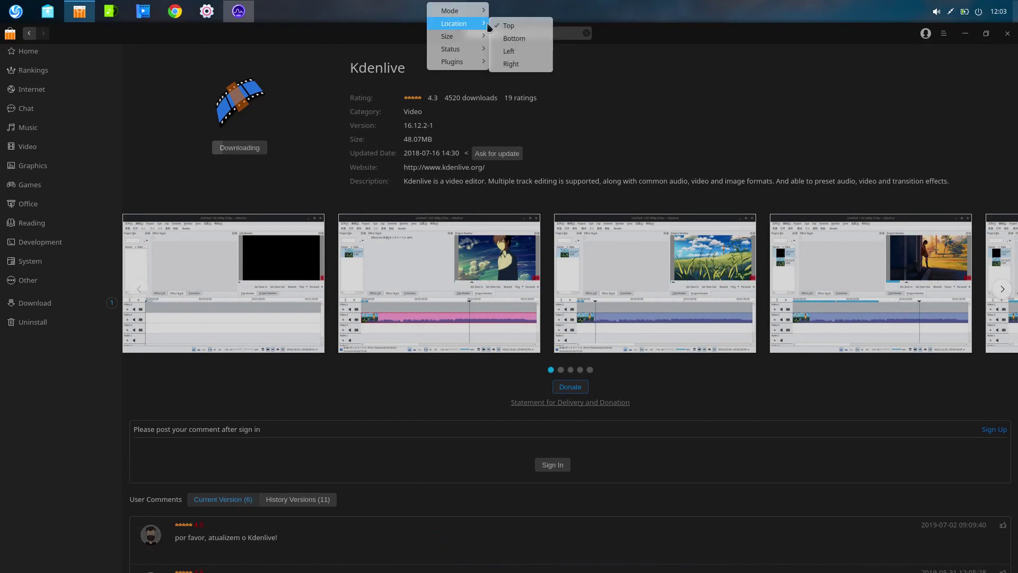
{"action": "left_click", "coordinate": [506, 38]}
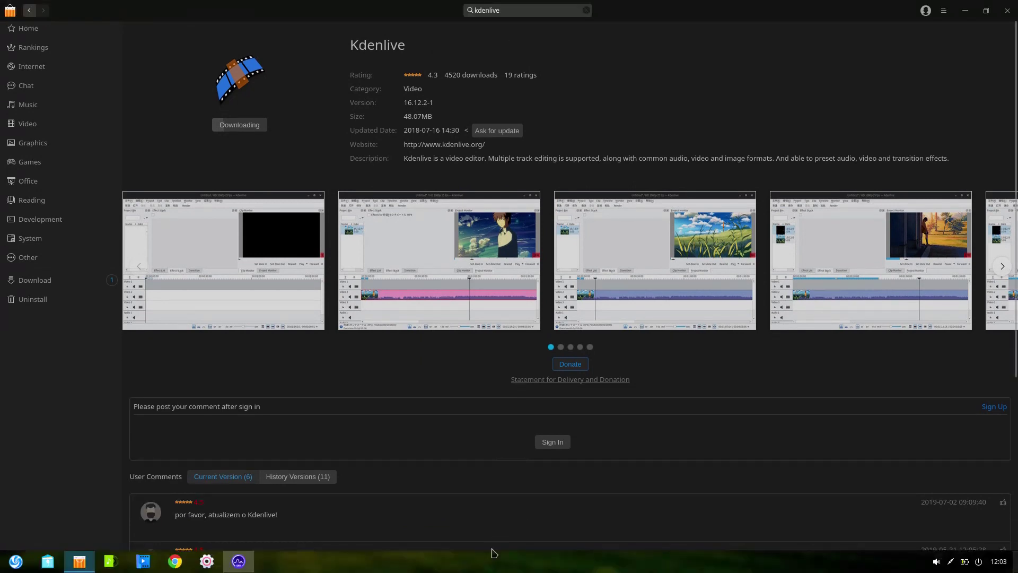
Set the dock's size to Small and its status to Smart Hide.
{"action": "right_click", "coordinate": [493, 566]}
{"action": "mouse_move", "coordinate": [525, 530]}
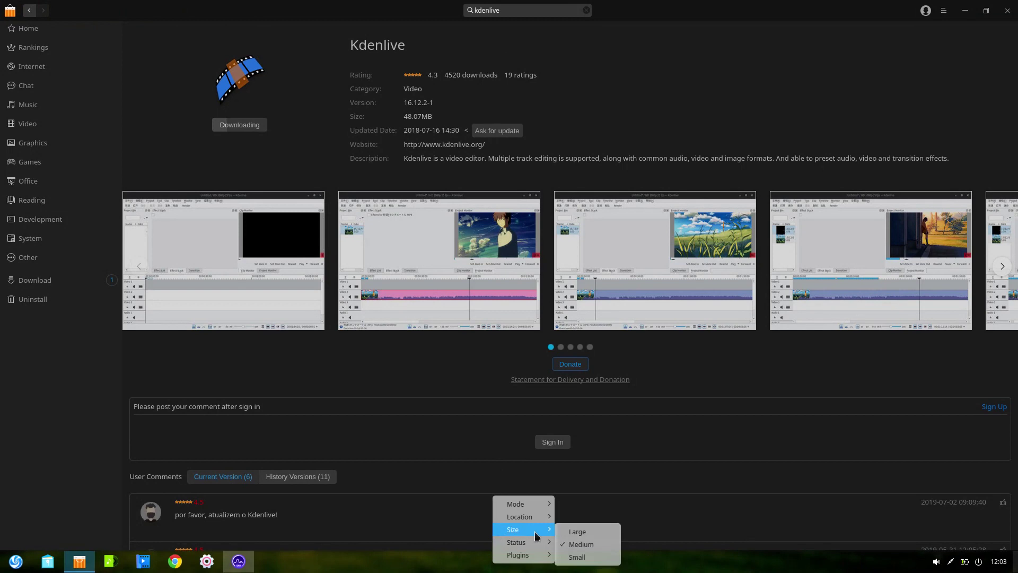
{"action": "left_click", "coordinate": [570, 557]}
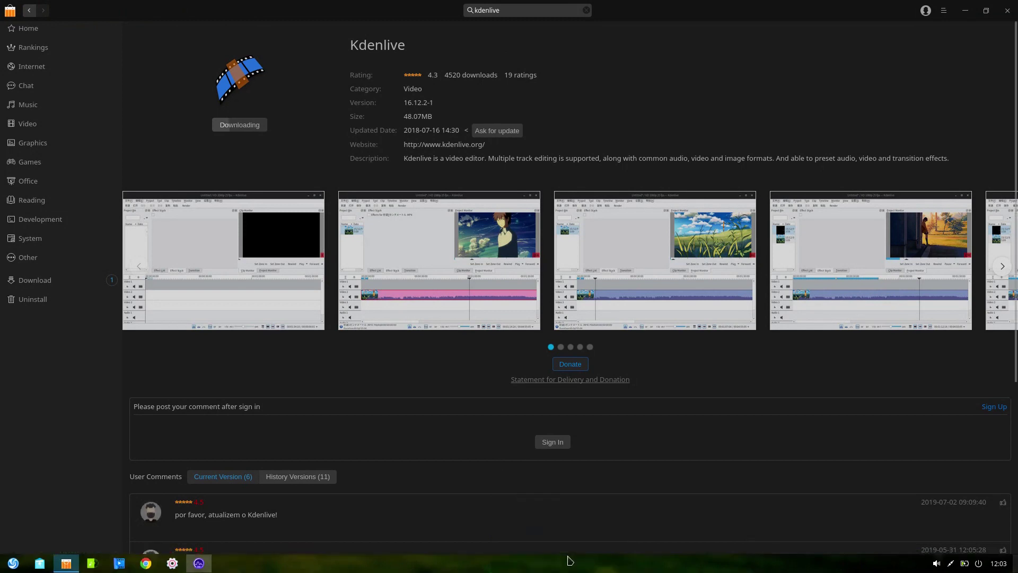
{"action": "right_click", "coordinate": [569, 566]}
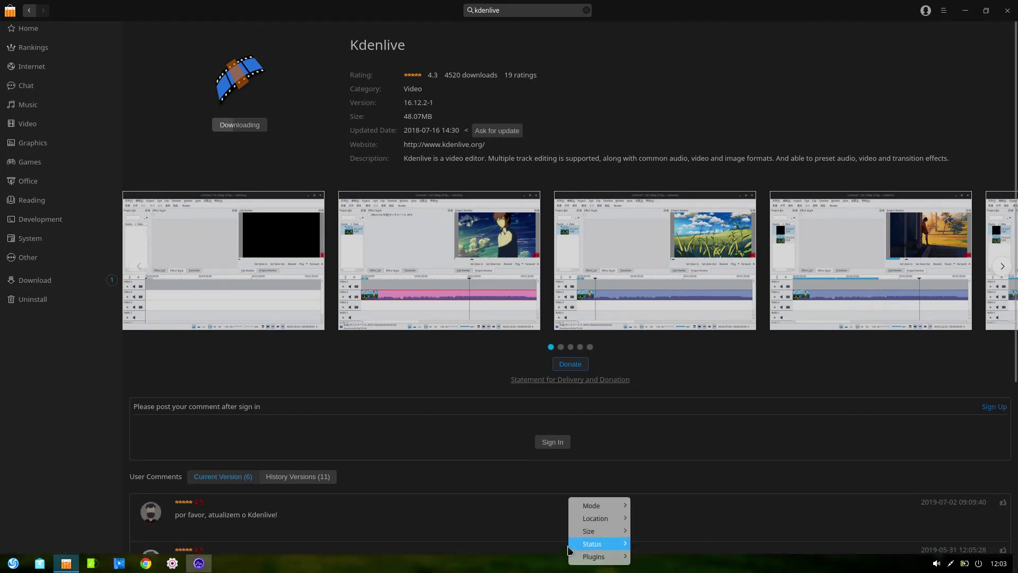
{"action": "mouse_move", "coordinate": [569, 549]}
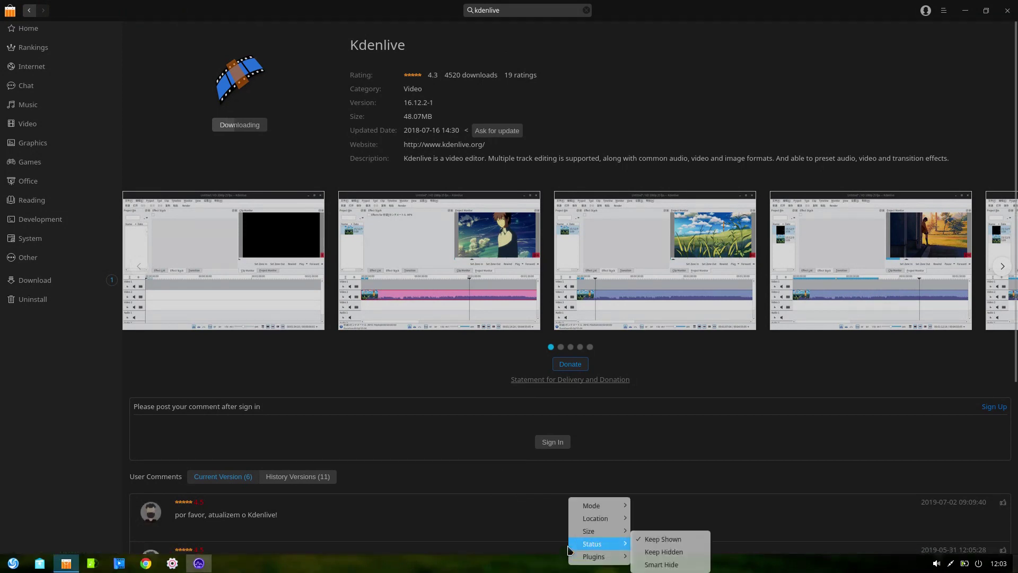
{"action": "left_click", "coordinate": [657, 564]}
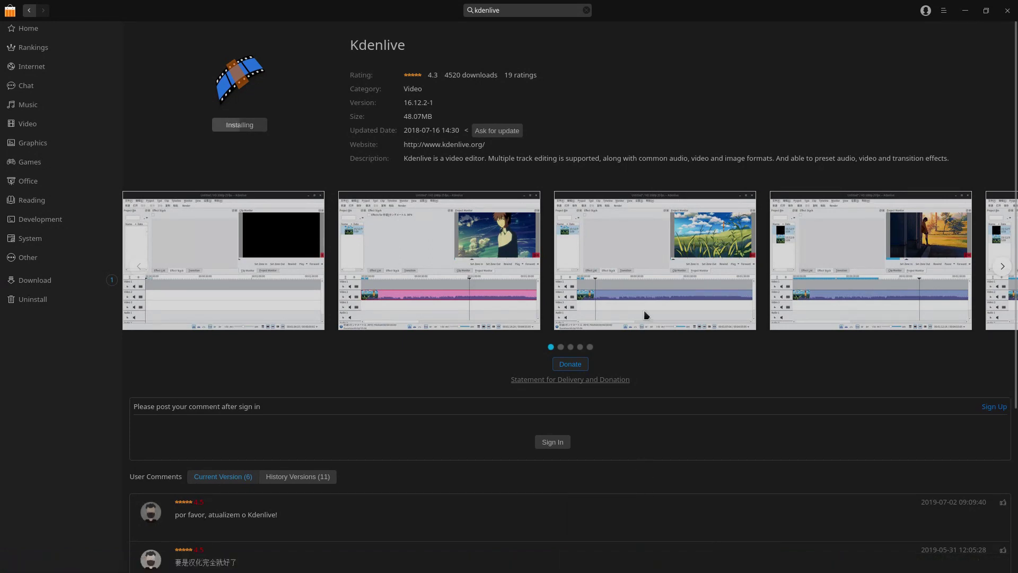
Restore the Deepin Store to a smaller window and set the dock to stay visible at all times.
{"action": "left_click", "coordinate": [988, 12]}
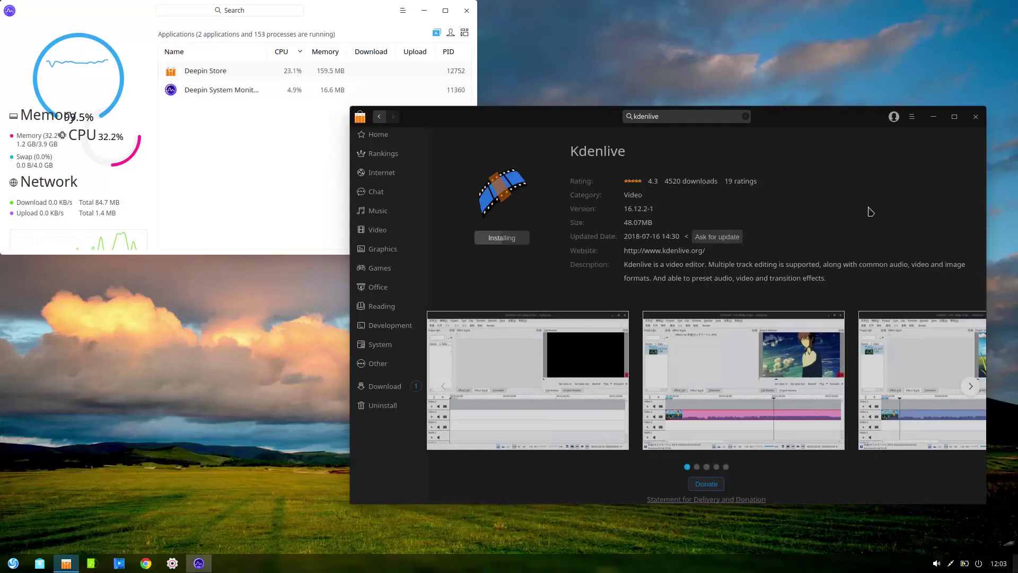
{"action": "right_click", "coordinate": [692, 562]}
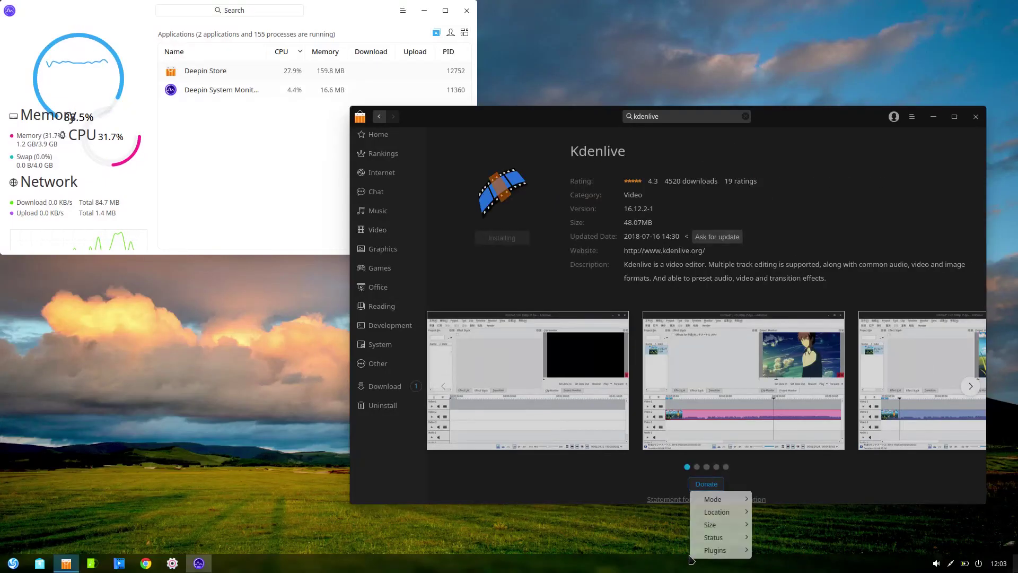
{"action": "mouse_move", "coordinate": [752, 538]}
{"action": "left_click", "coordinate": [780, 539]}
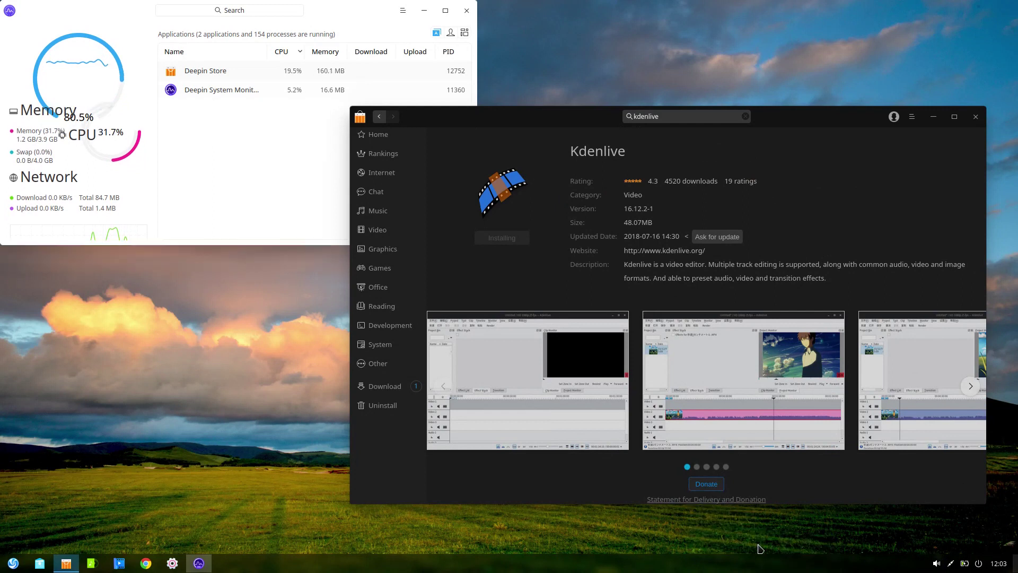
Enable the dock's Onboard plugin, and show the desktop and bring the windows back.
{"action": "right_click", "coordinate": [760, 568]}
{"action": "mouse_move", "coordinate": [767, 562]}
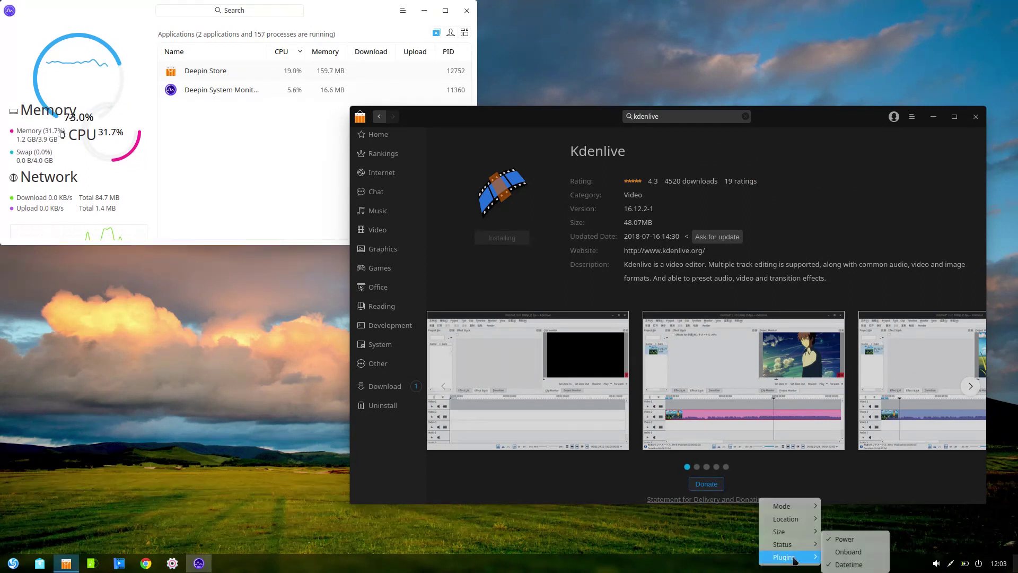
{"action": "left_click", "coordinate": [833, 553]}
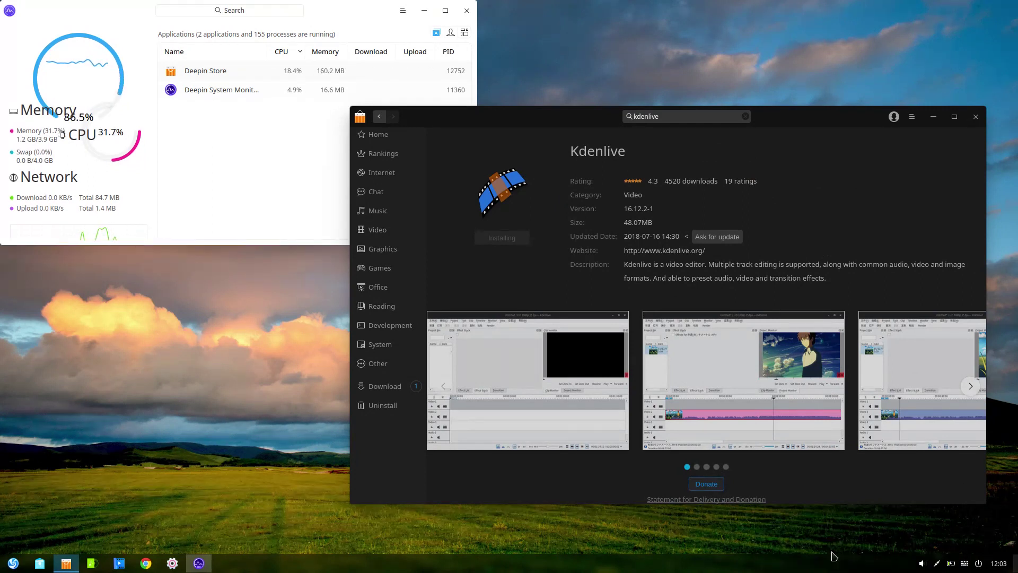
{"action": "left_click", "coordinate": [1014, 565]}
{"action": "left_click", "coordinate": [1016, 566]}
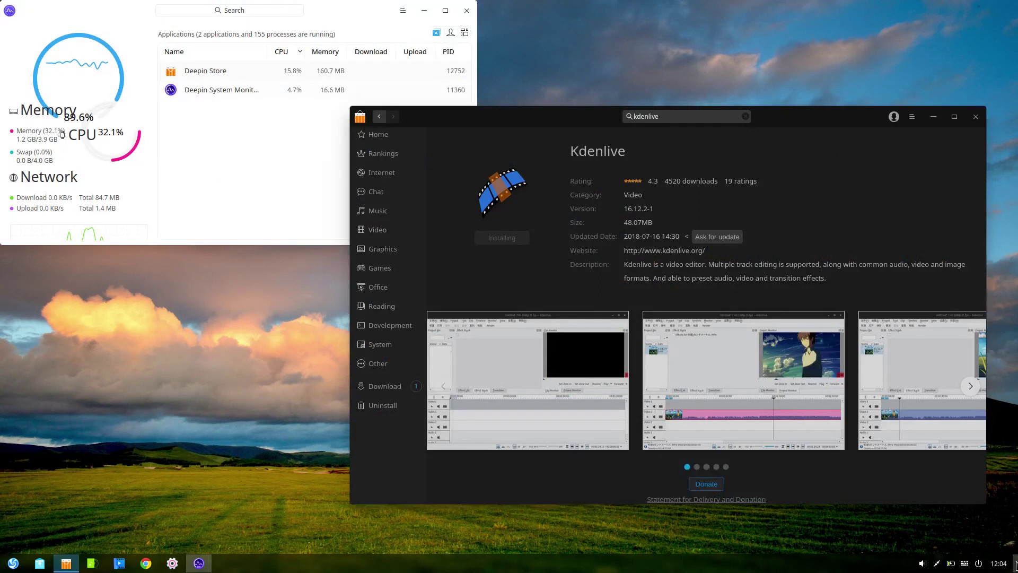
Open the full-screen launcher grouped by category and look through the app categories from Music to Others.
{"action": "left_click", "coordinate": [13, 564]}
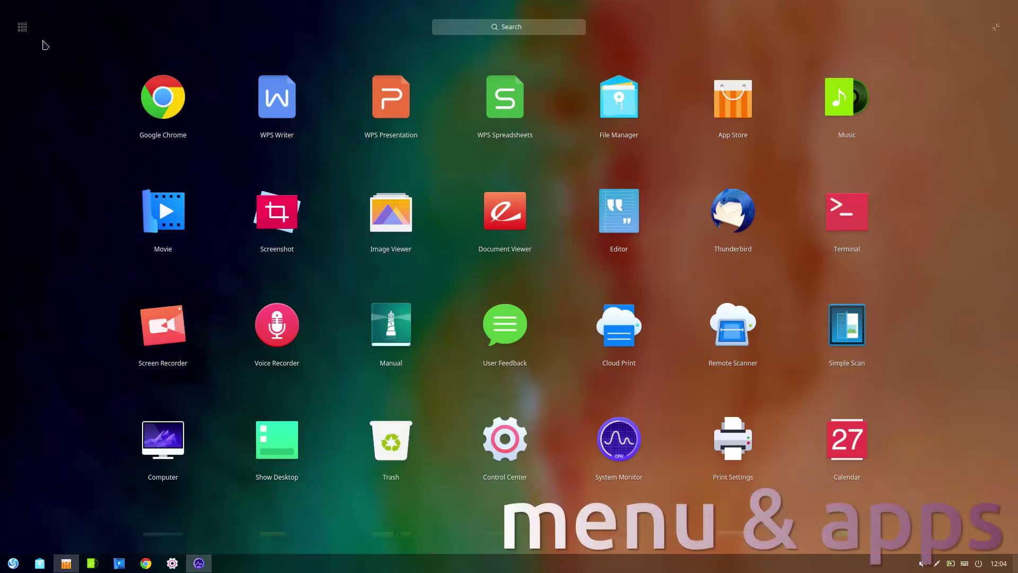
{"action": "left_click", "coordinate": [21, 27]}
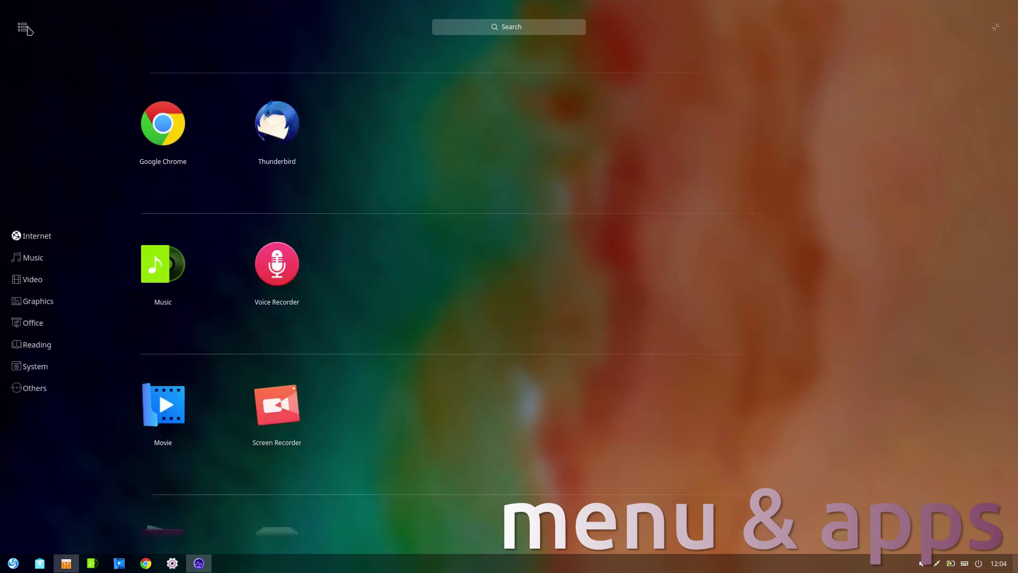
{"action": "left_click", "coordinate": [27, 252]}
{"action": "left_click", "coordinate": [26, 276]}
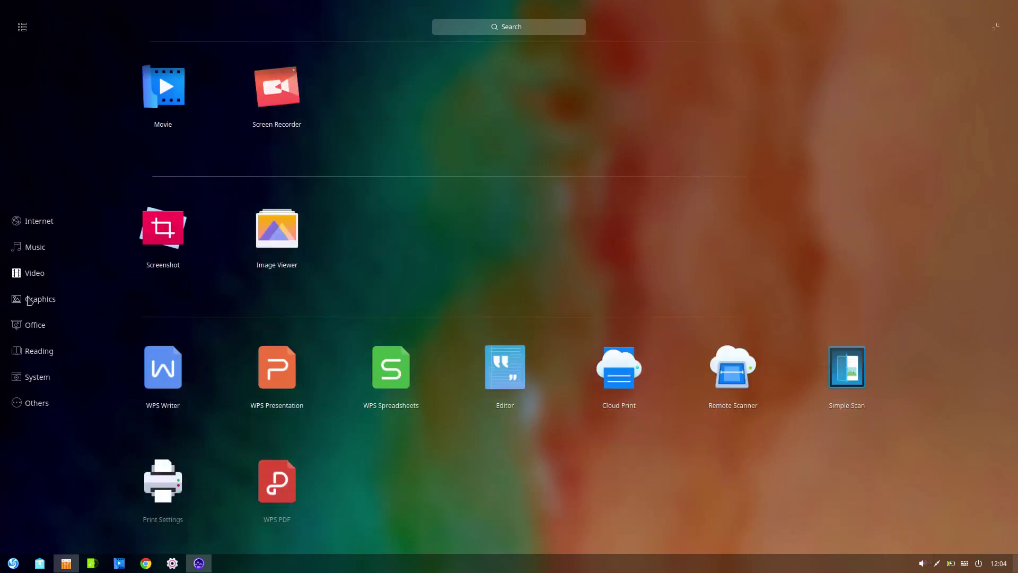
{"action": "left_click", "coordinate": [27, 325]}
{"action": "left_click", "coordinate": [28, 352]}
{"action": "left_click", "coordinate": [29, 380]}
{"action": "left_click", "coordinate": [30, 404]}
Search the launcher for "intr", launch Introduction and advance it to the window effect choice.
{"action": "type", "text": "intr"}
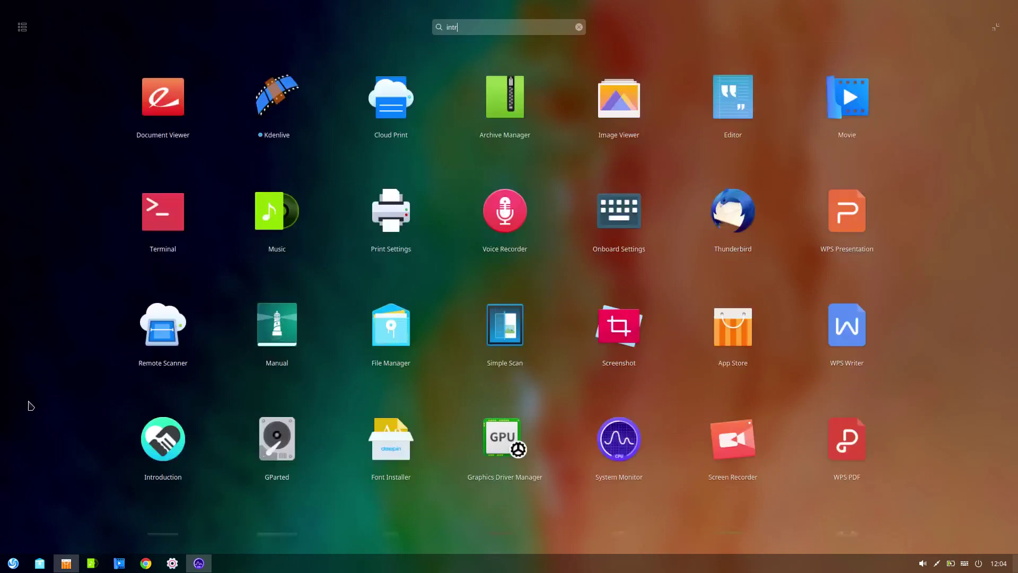
{"action": "left_click", "coordinate": [153, 100]}
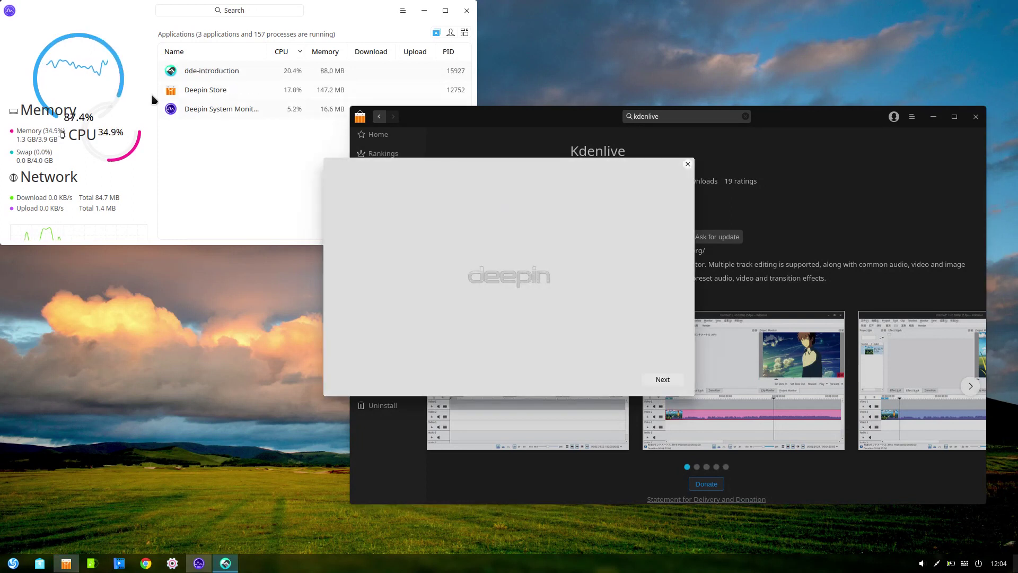
{"action": "left_click", "coordinate": [662, 380]}
{"action": "left_click", "coordinate": [661, 381]}
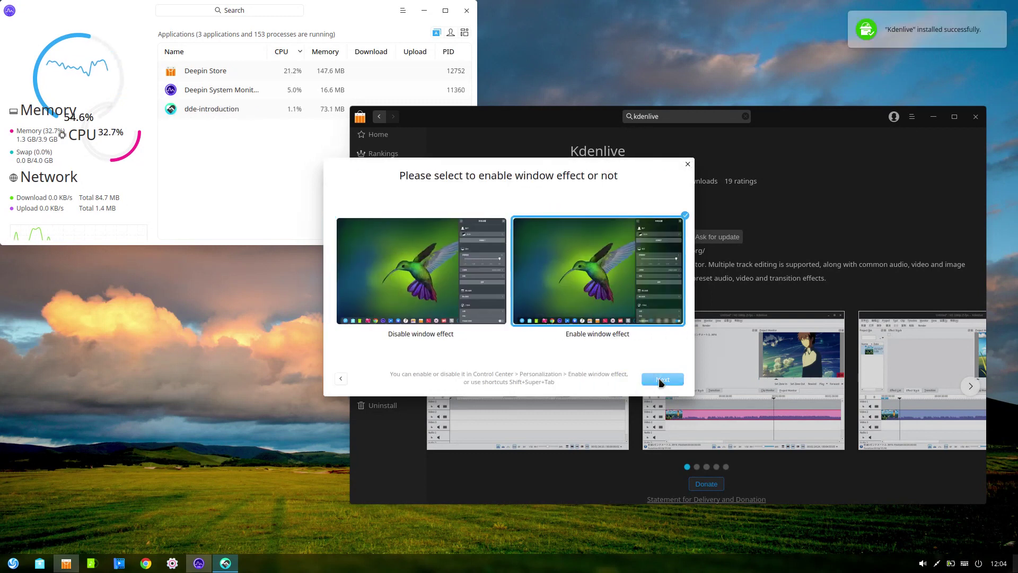
Try the disabled window effect, re-enable it and finish the introduction with the deepin icon theme.
{"action": "left_click", "coordinate": [460, 297]}
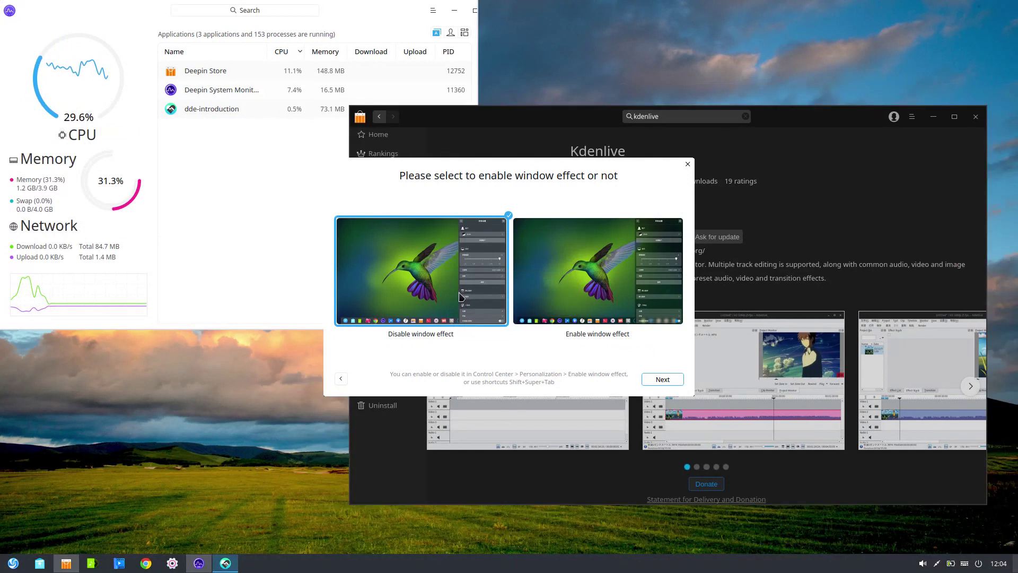
{"action": "left_click", "coordinate": [571, 283]}
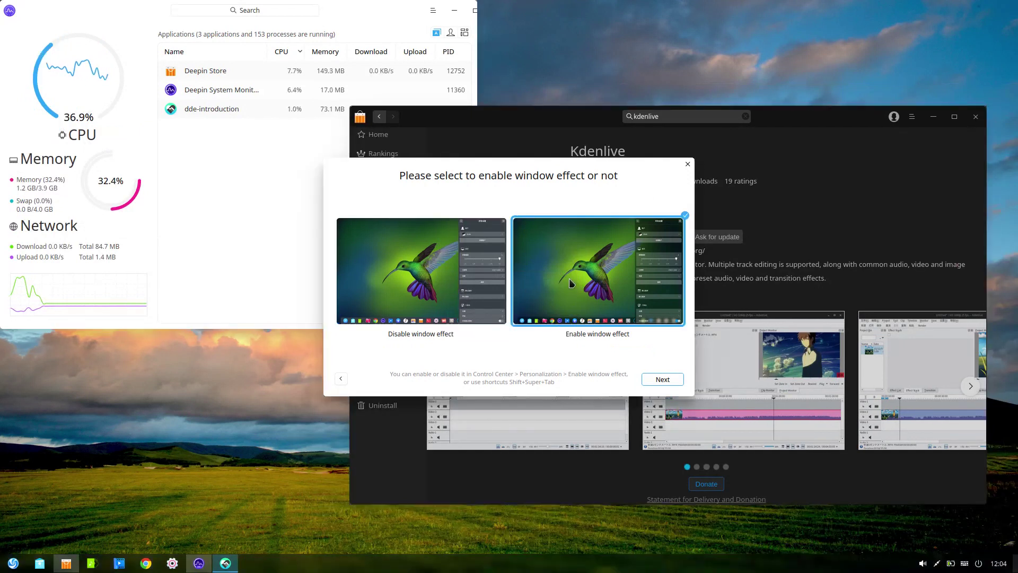
{"action": "left_click", "coordinate": [660, 381]}
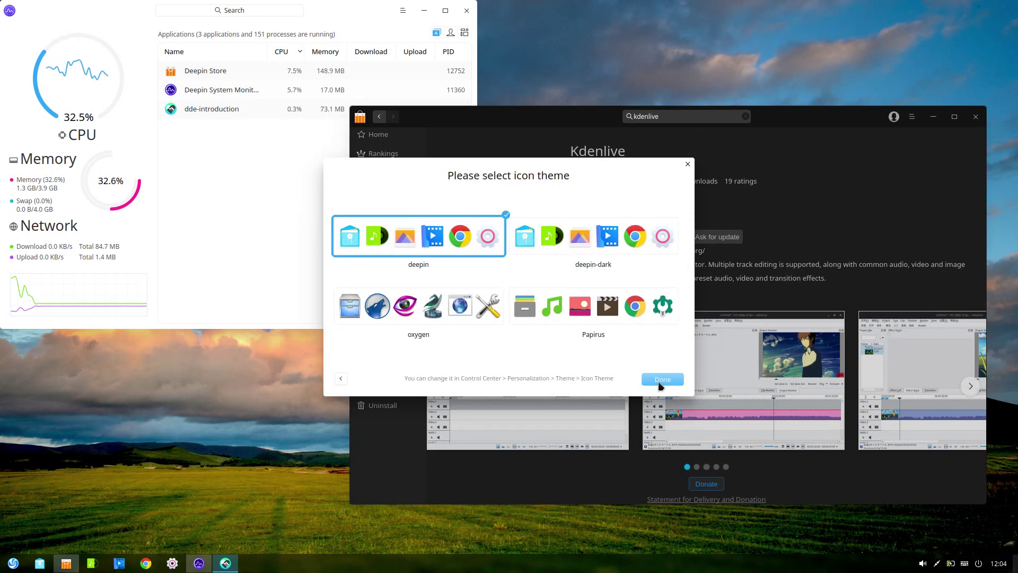
{"action": "left_click", "coordinate": [660, 380]}
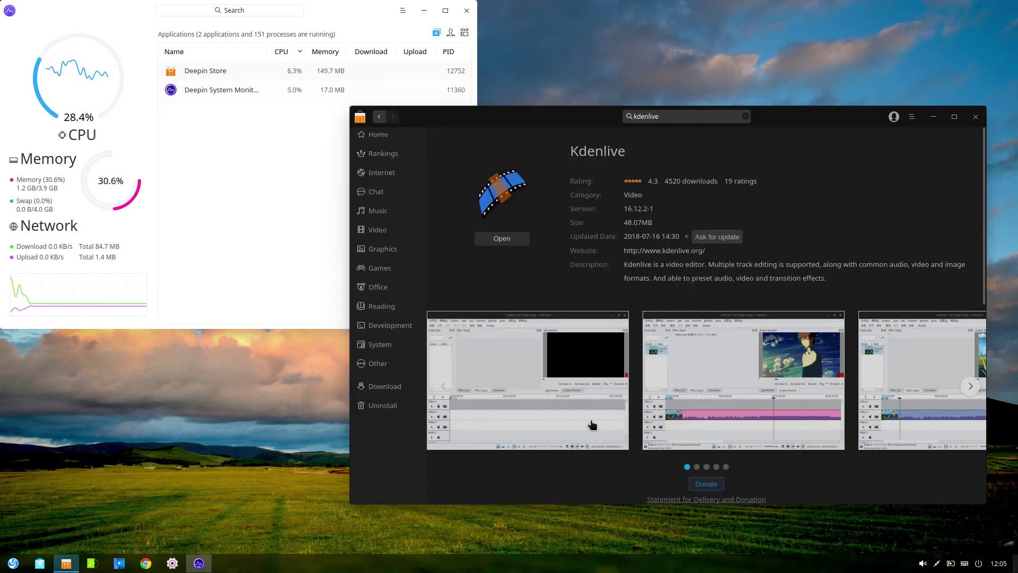
Close the Deepin Store and switch the launcher from full screen to the compact menu.
{"action": "left_click", "coordinate": [976, 116]}
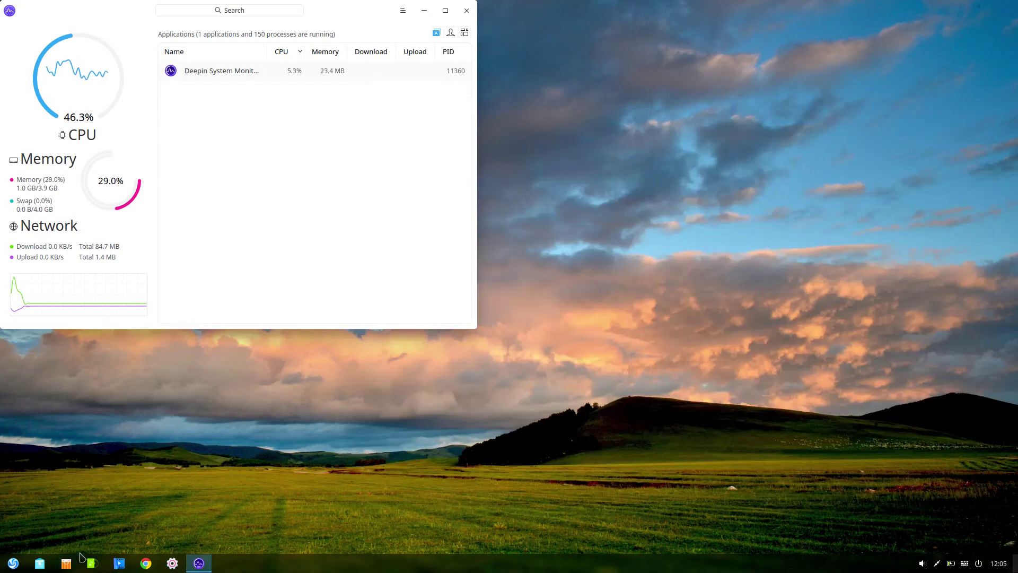
{"action": "left_click", "coordinate": [12, 564]}
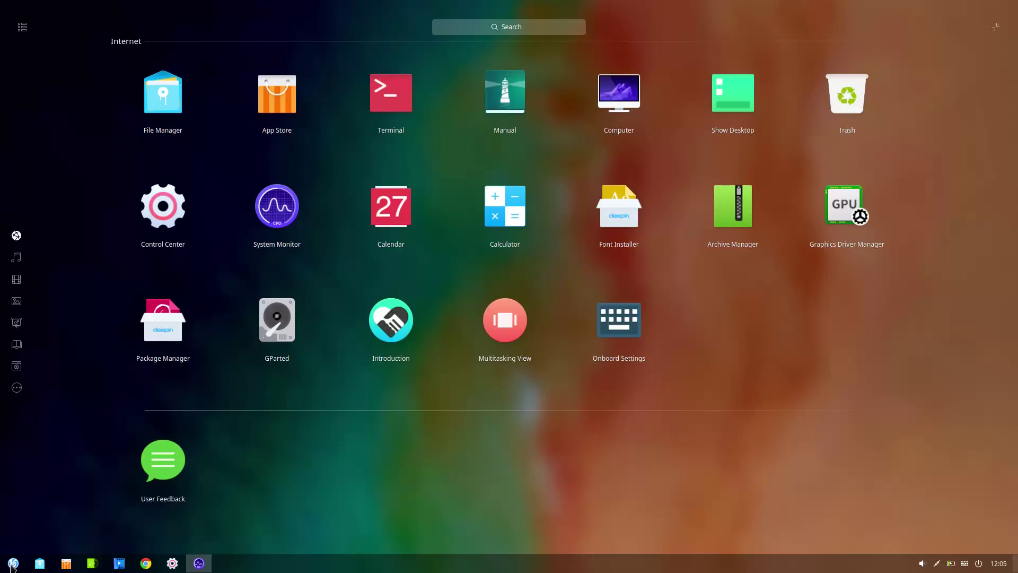
{"action": "left_click", "coordinate": [995, 31]}
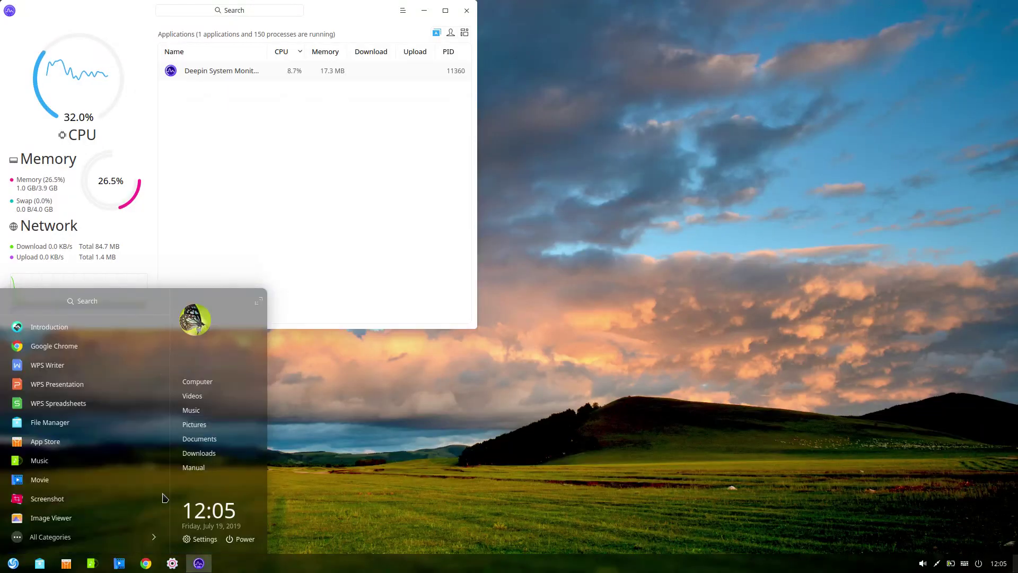
Look through the compact launcher's Internet and Music categories and launch Kdenlive from the Video category.
{"action": "left_click", "coordinate": [111, 537]}
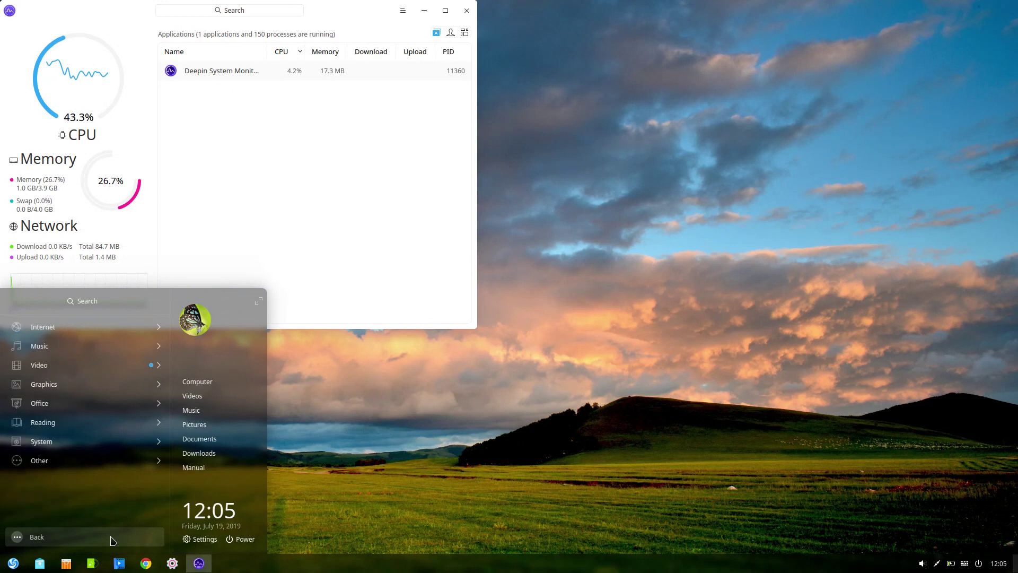
{"action": "left_click", "coordinate": [111, 326]}
{"action": "left_click", "coordinate": [35, 536]}
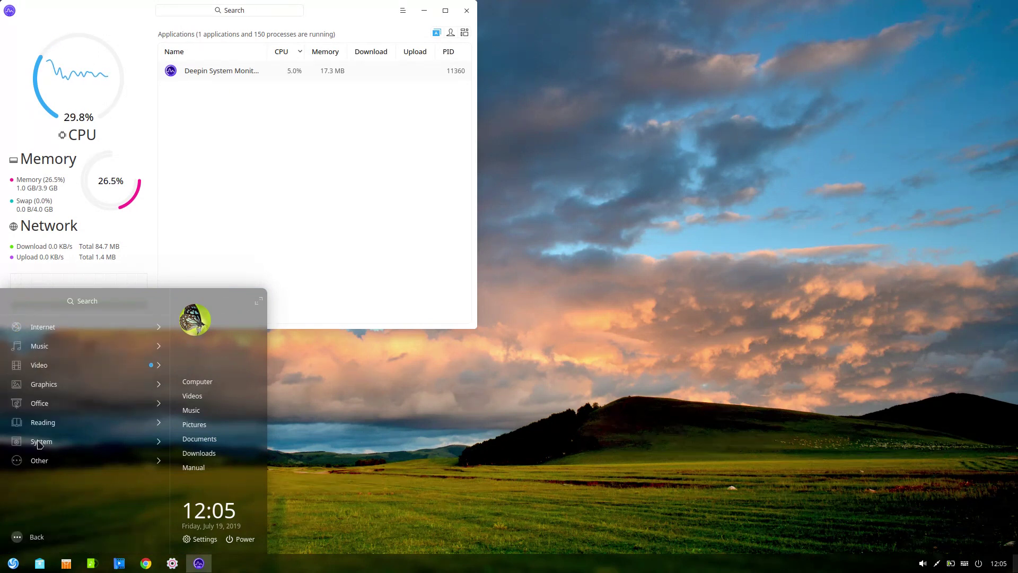
{"action": "left_click", "coordinate": [39, 346]}
{"action": "left_click", "coordinate": [35, 537]}
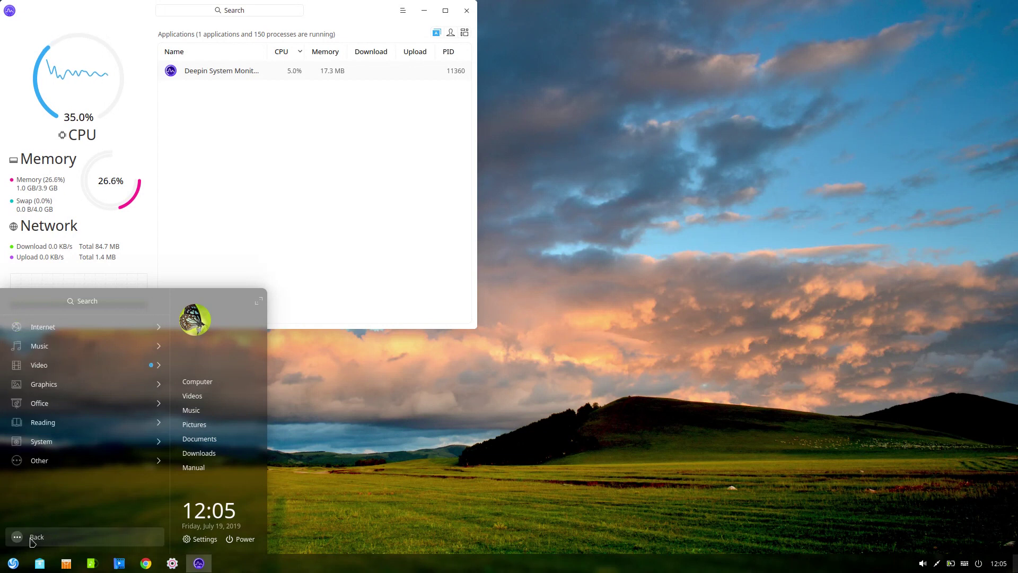
{"action": "left_click", "coordinate": [33, 365]}
{"action": "left_click", "coordinate": [33, 366]}
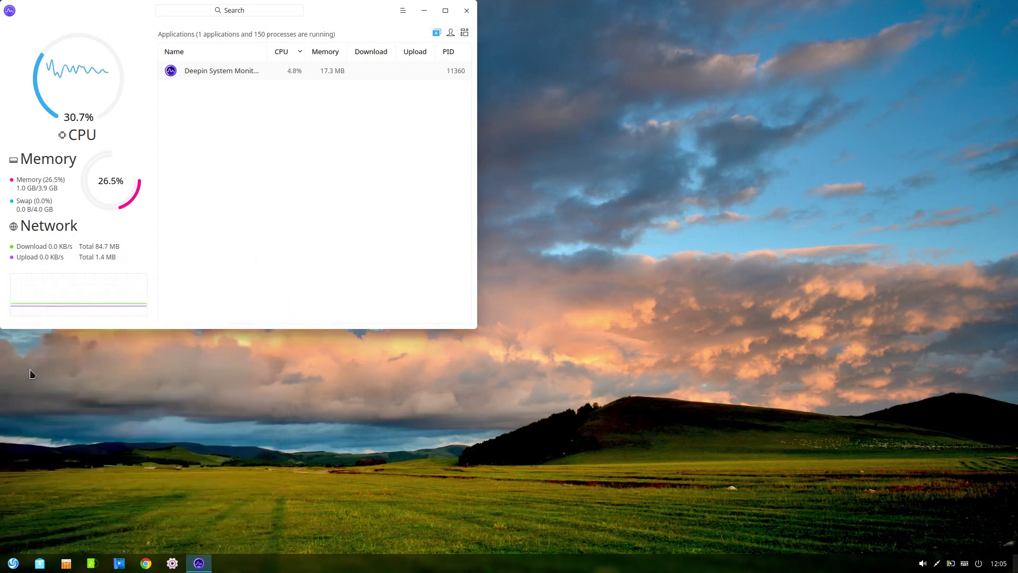
Look through the launcher's Graphics, Office, Reading, System and Other categories, and open the Manual.
{"action": "left_click", "coordinate": [15, 565]}
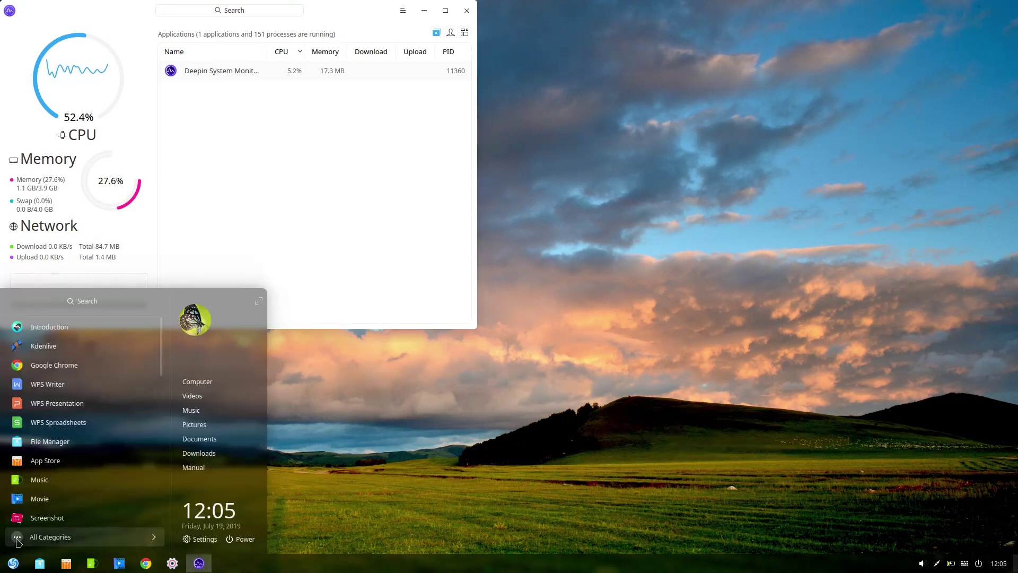
{"action": "left_click", "coordinate": [18, 539]}
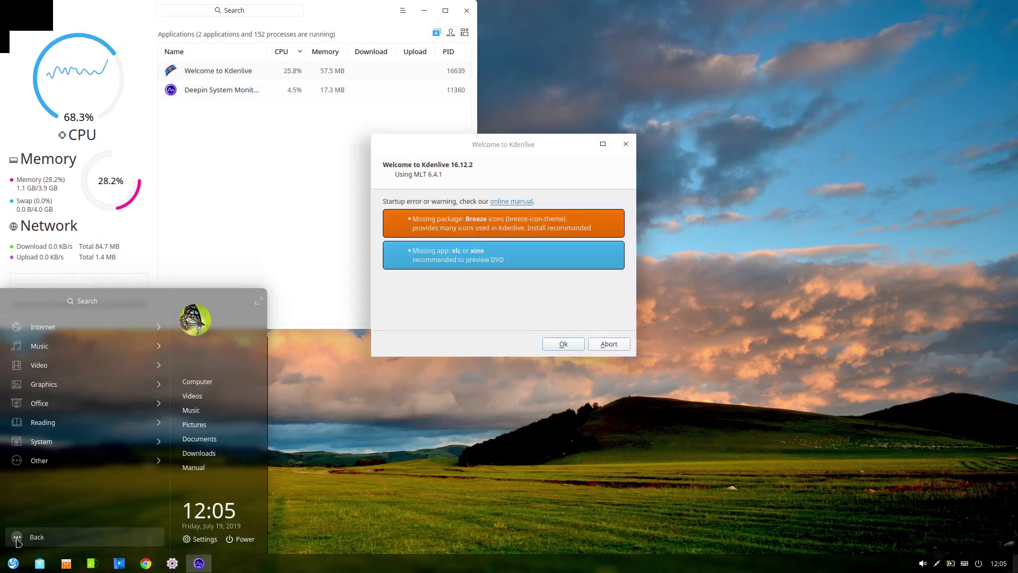
{"action": "left_click", "coordinate": [44, 384]}
{"action": "left_click", "coordinate": [21, 534]}
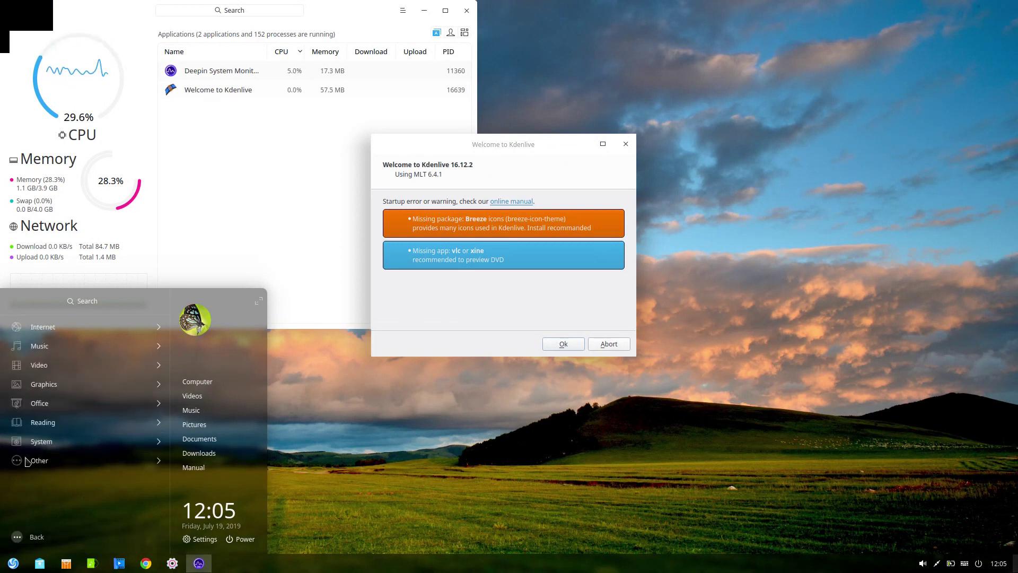
{"action": "left_click", "coordinate": [31, 405]}
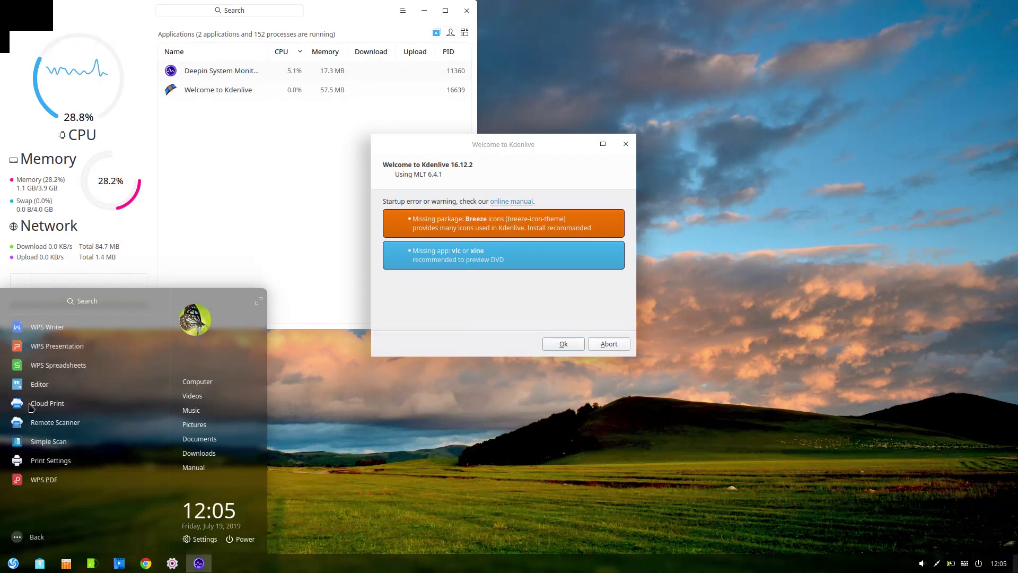
{"action": "left_click", "coordinate": [34, 536]}
{"action": "left_click", "coordinate": [37, 426]}
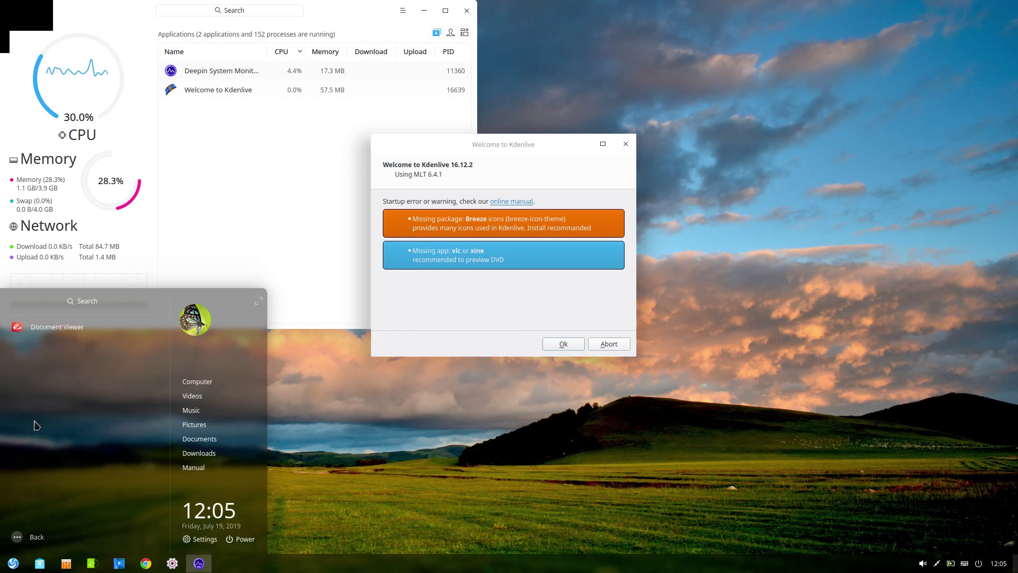
{"action": "left_click", "coordinate": [35, 536]}
{"action": "left_click", "coordinate": [36, 442]}
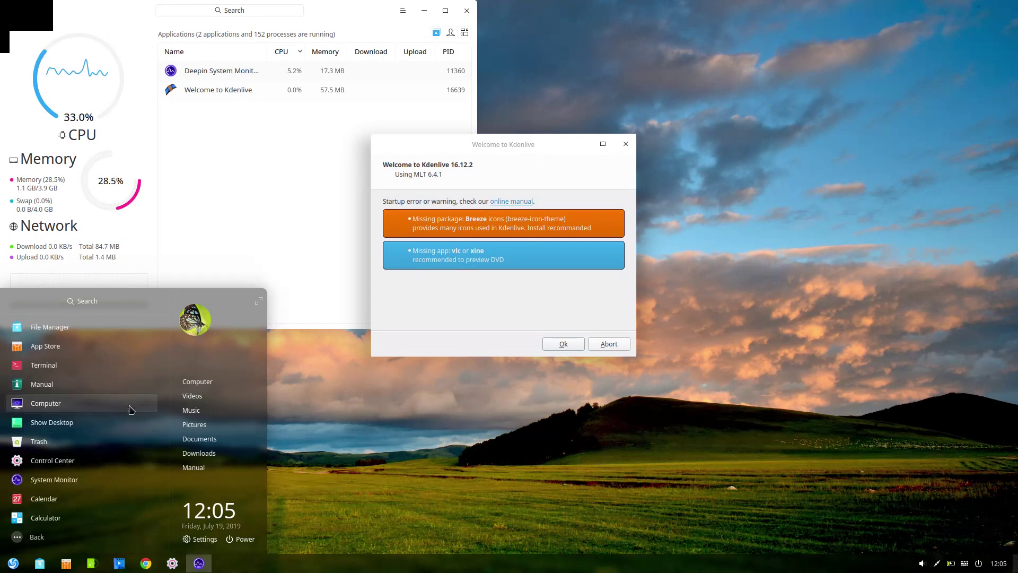
{"action": "scroll", "coordinate": [162, 388], "scroll_direction": "down", "scroll_amount": 5}
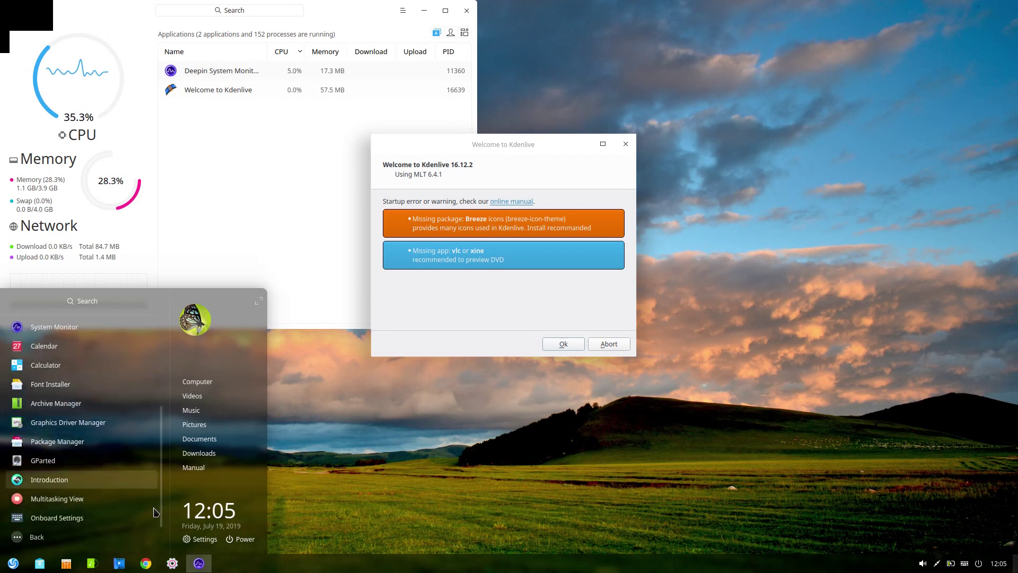
{"action": "left_click", "coordinate": [19, 538]}
{"action": "left_click", "coordinate": [30, 461]}
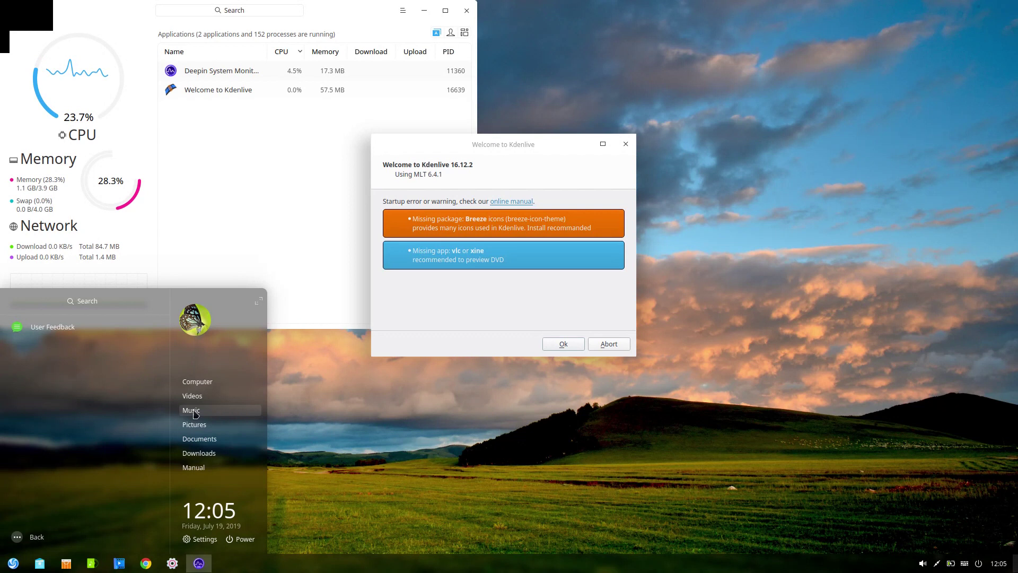
{"action": "left_click", "coordinate": [194, 468]}
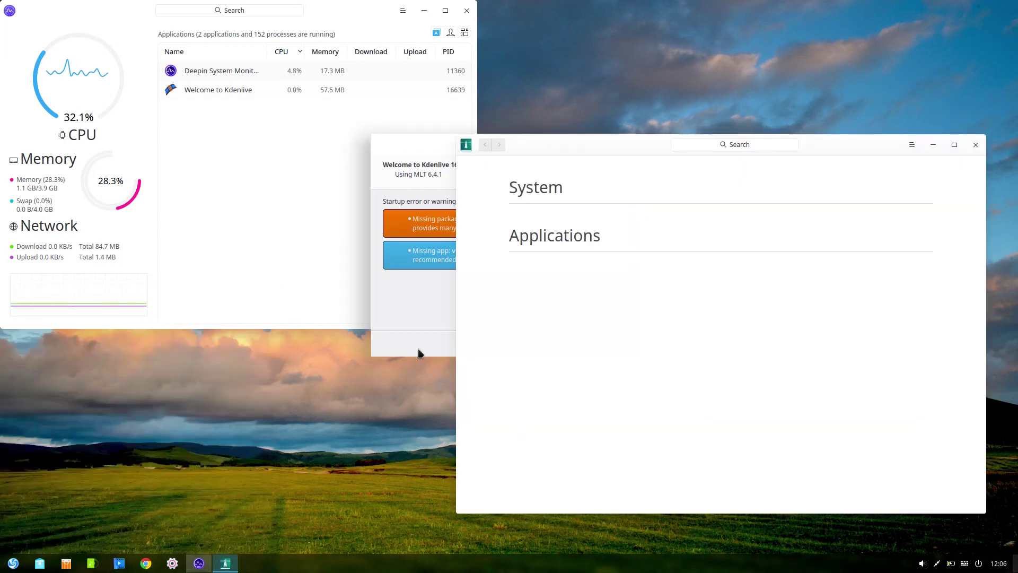
Accept Kdenlive's welcome dialog and maximize the Kdenlive window.
{"action": "left_click", "coordinate": [413, 335]}
{"action": "left_click", "coordinate": [554, 346]}
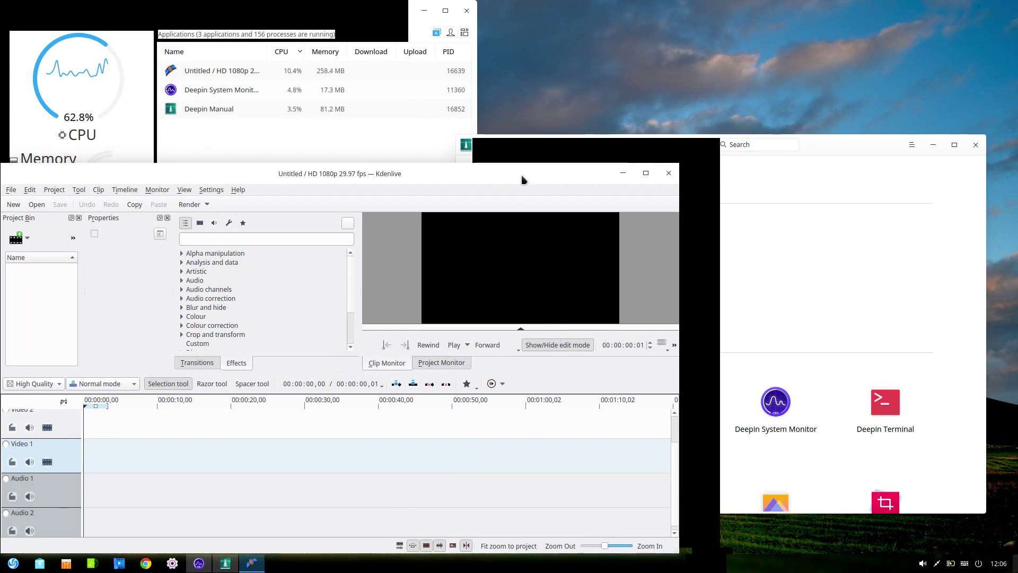
{"action": "left_click", "coordinate": [646, 174]}
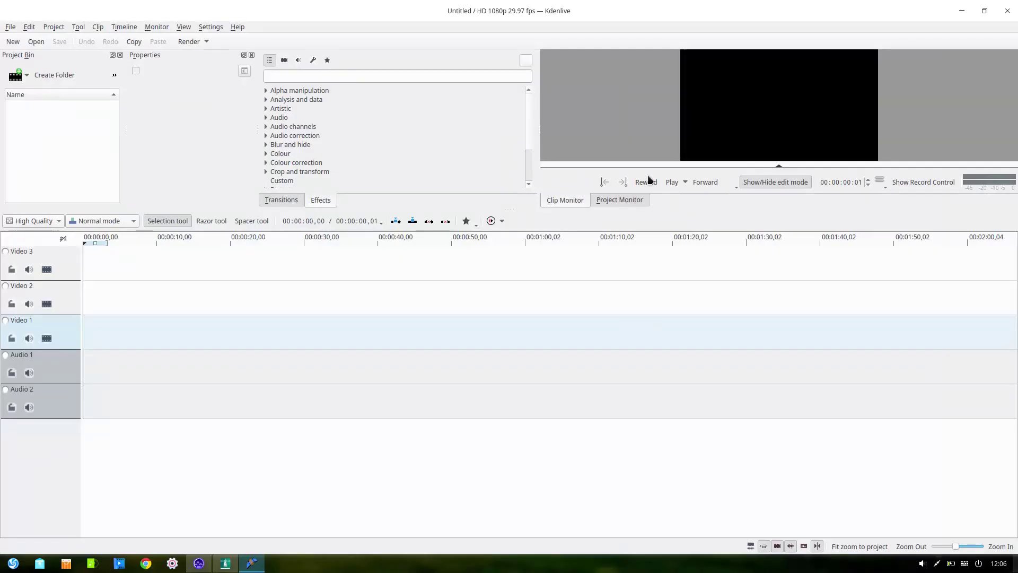
Check the version information in Kdenlive's About dialog and close Kdenlive.
{"action": "left_click", "coordinate": [236, 26]}
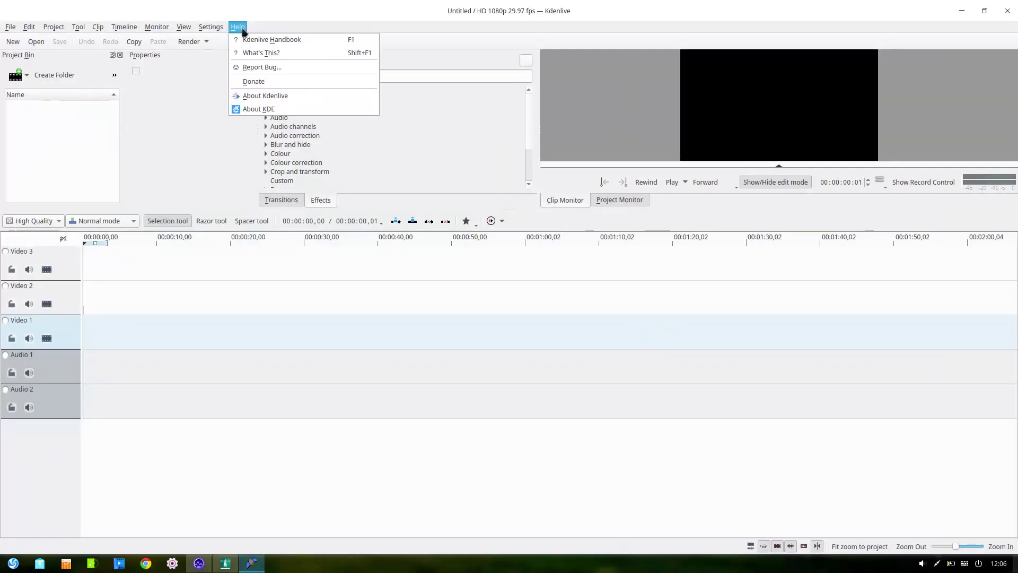
{"action": "left_click", "coordinate": [256, 101]}
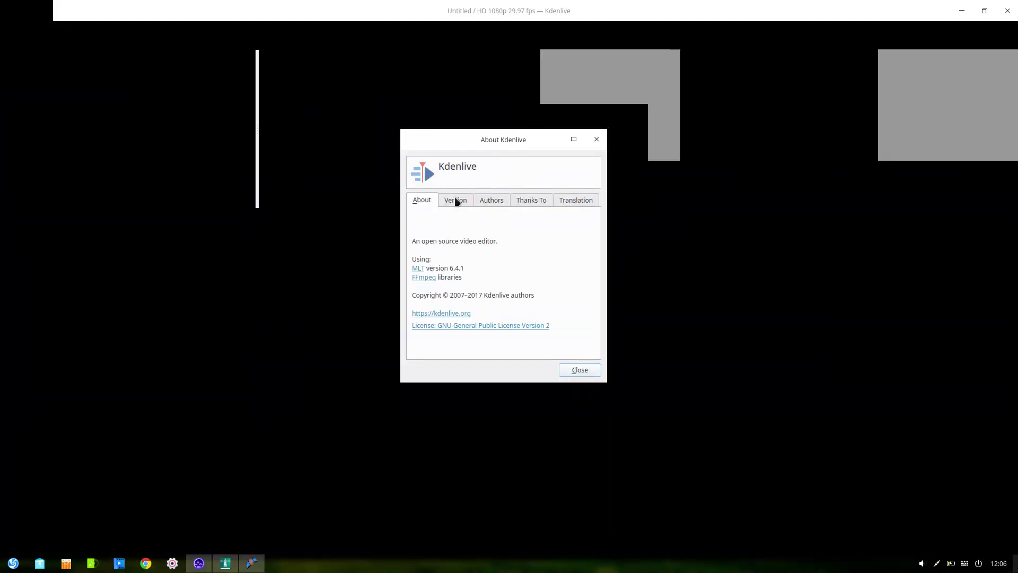
{"action": "left_click", "coordinate": [457, 201]}
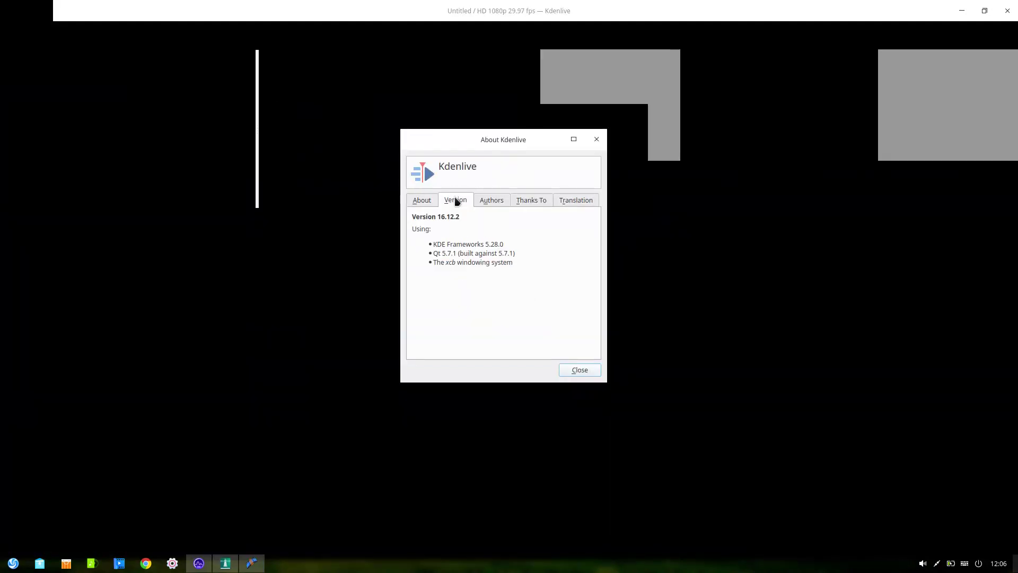
{"action": "left_click", "coordinate": [597, 140]}
{"action": "left_click", "coordinate": [1006, 11]}
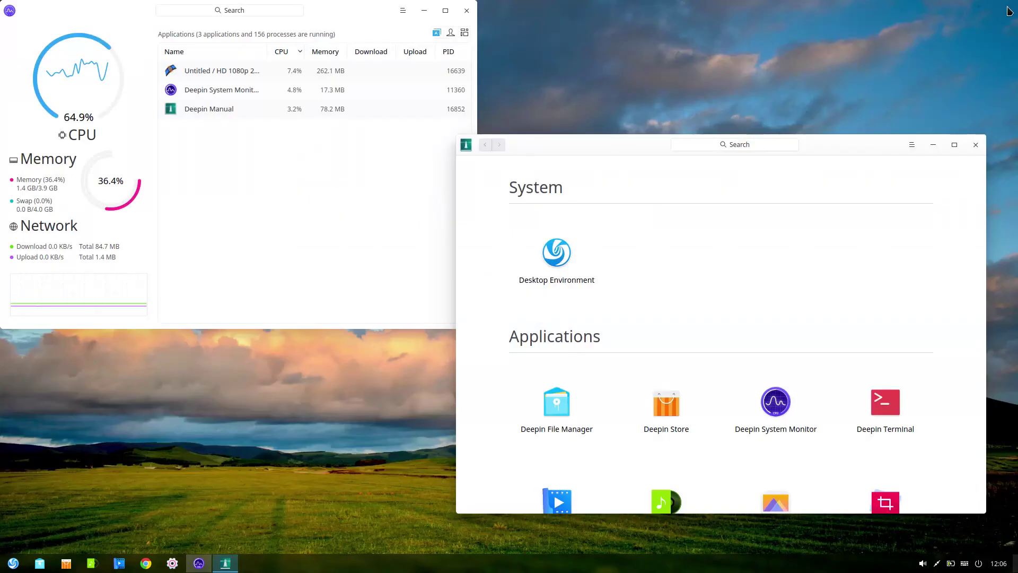
Maximize the Manual, view its Graphics Driver Manager overview page, and close the Manual.
{"action": "left_click", "coordinate": [955, 145]}
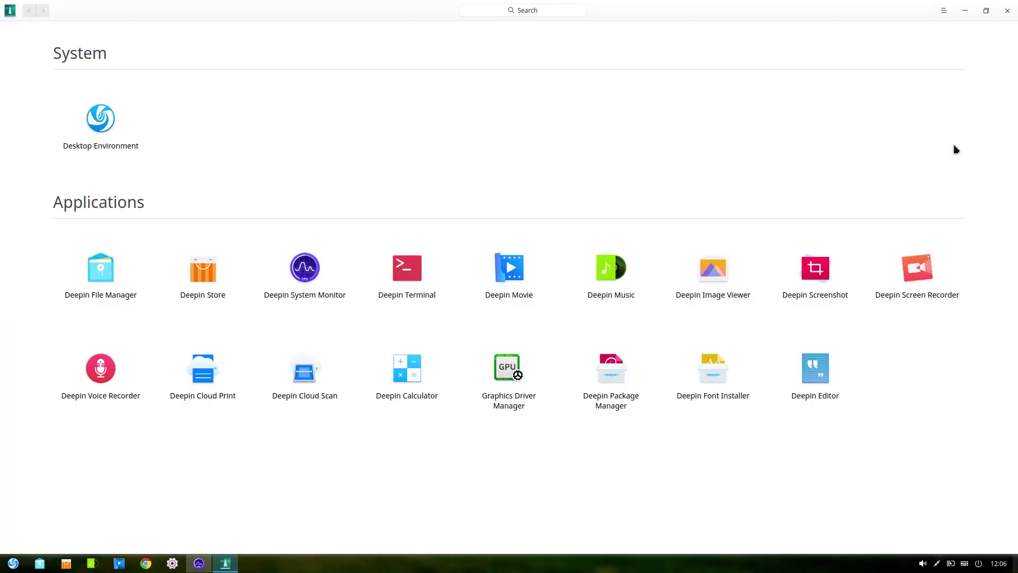
{"action": "left_click", "coordinate": [511, 383]}
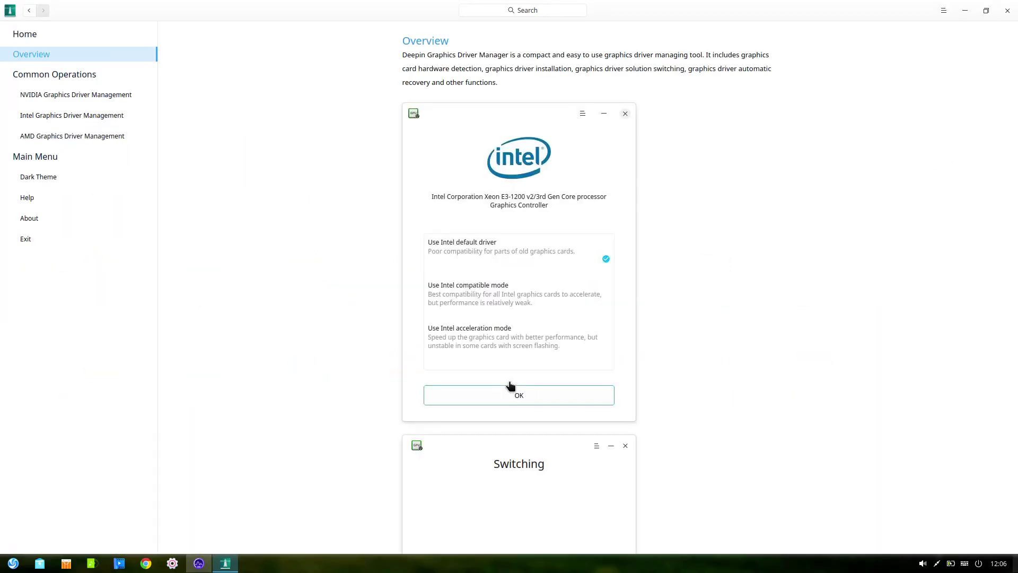
{"action": "left_click", "coordinate": [1007, 11]}
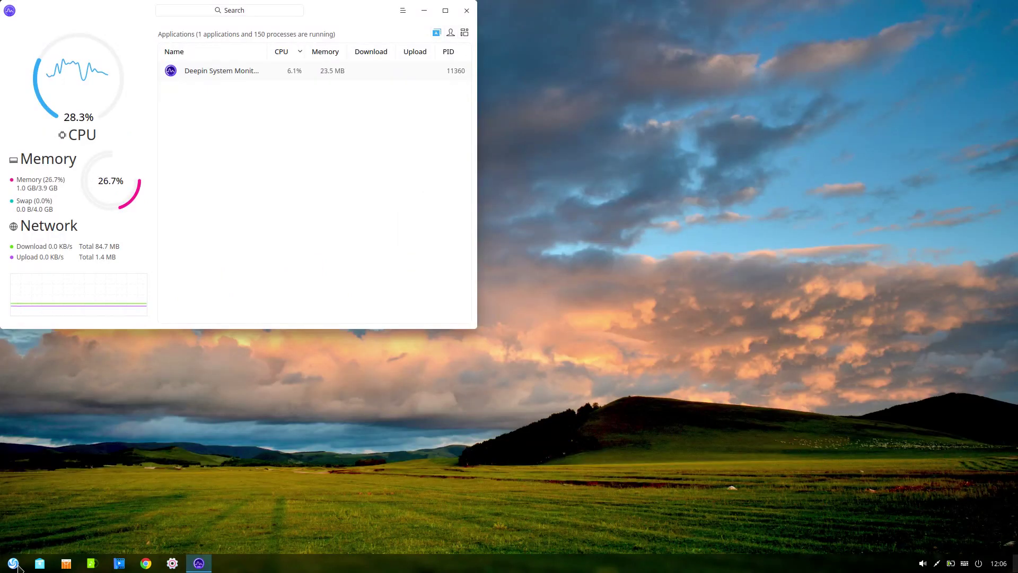
Open the system settings overview from the launcher and briefly view the notifications.
{"action": "left_click", "coordinate": [14, 564]}
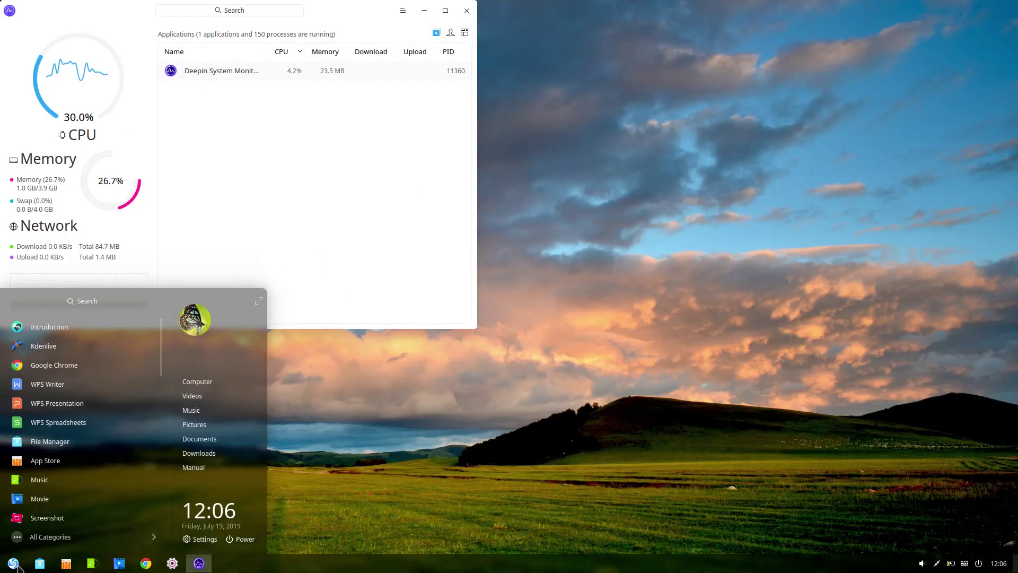
{"action": "left_click", "coordinate": [200, 539]}
{"action": "left_click", "coordinate": [840, 12]}
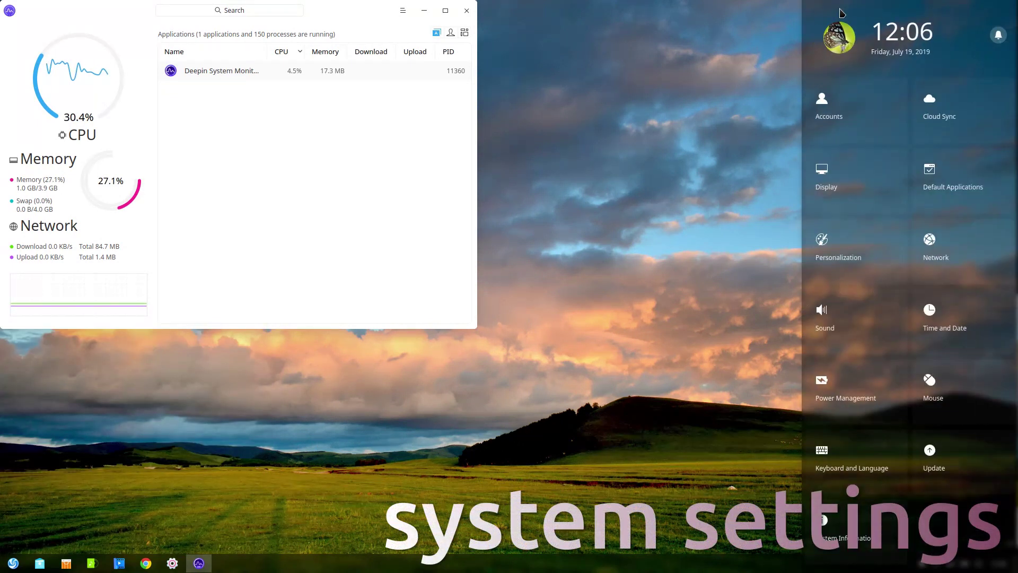
{"action": "left_click", "coordinate": [998, 35]}
{"action": "left_click", "coordinate": [999, 35]}
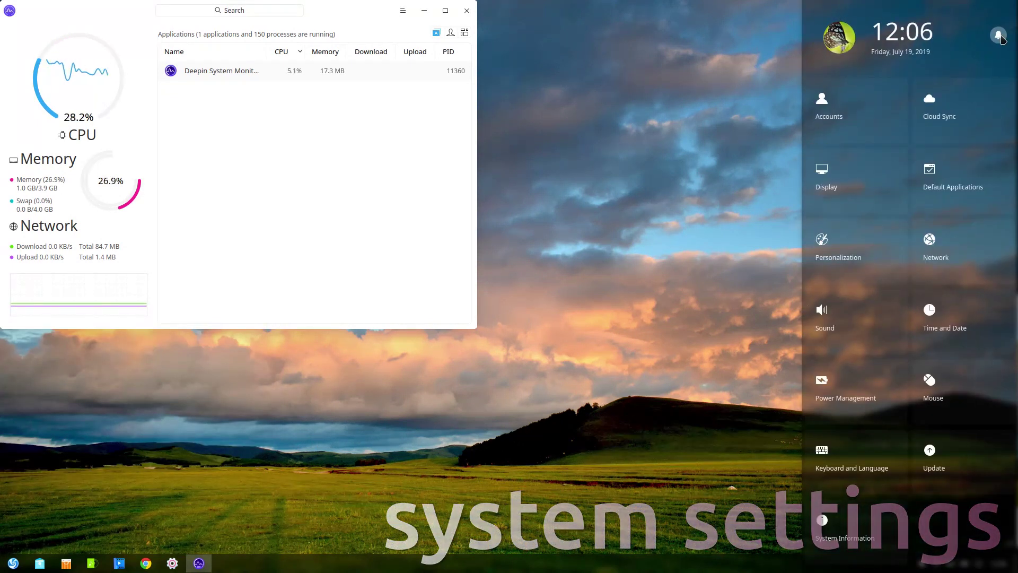
Look through the administrator account's options, including the password change form, and return to All Settings.
{"action": "left_click", "coordinate": [867, 113]}
{"action": "left_click", "coordinate": [874, 54]}
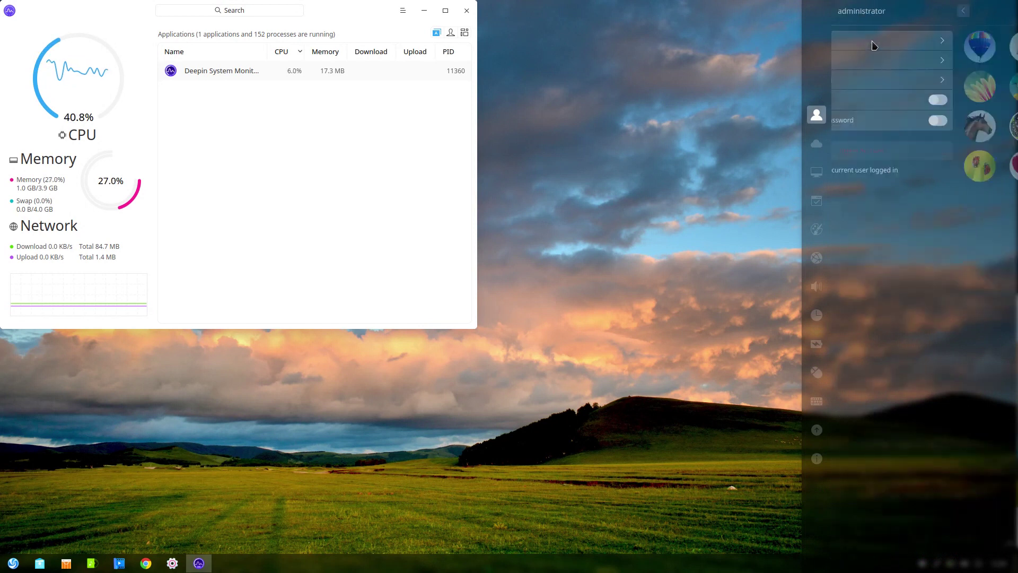
{"action": "left_click", "coordinate": [837, 13]}
{"action": "left_click", "coordinate": [870, 63]}
{"action": "left_click", "coordinate": [838, 13]}
{"action": "left_click", "coordinate": [870, 79]}
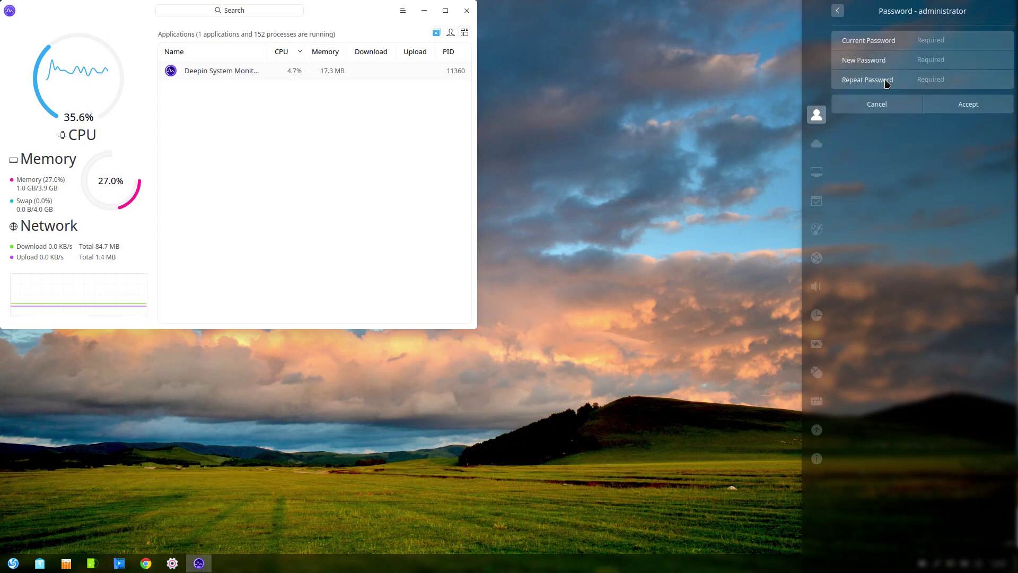
{"action": "left_click", "coordinate": [838, 16]}
{"action": "left_click", "coordinate": [837, 16]}
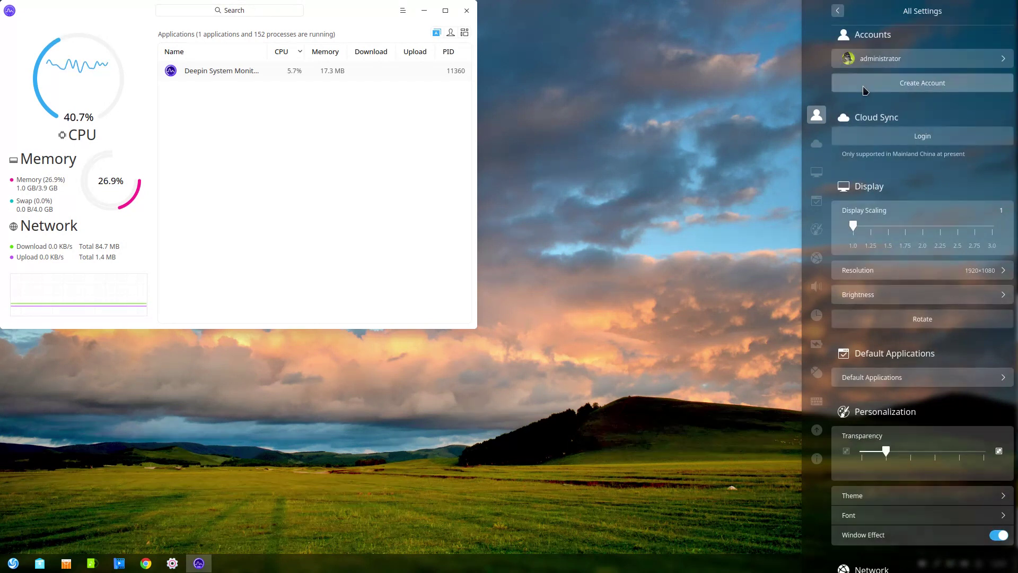
View the account creation form, open the Cloud Sync login window, and close it.
{"action": "left_click", "coordinate": [865, 84]}
{"action": "left_click", "coordinate": [838, 13]}
{"action": "left_click", "coordinate": [869, 139]}
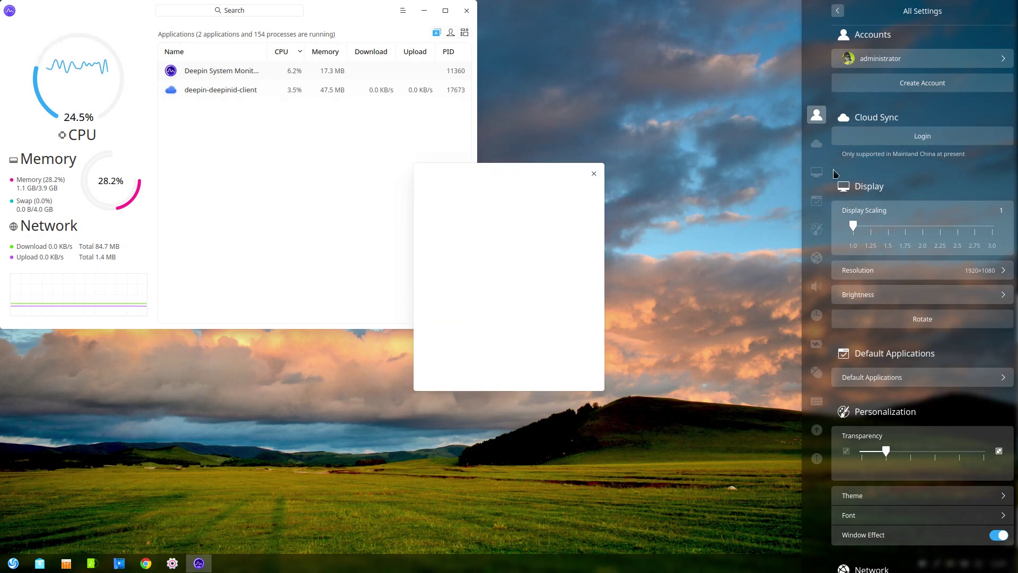
{"action": "left_click", "coordinate": [593, 175]}
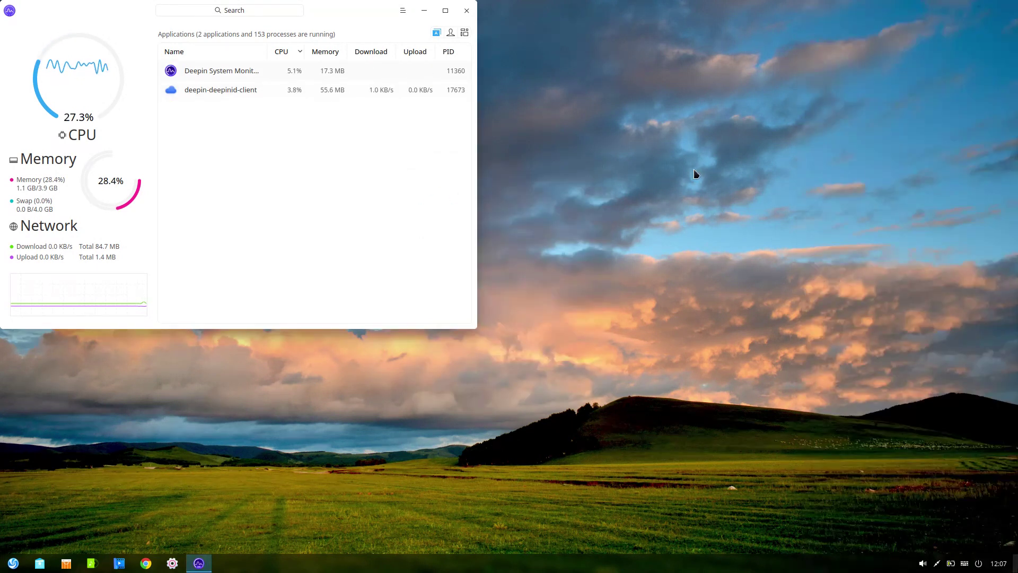
Reopen the system settings at the full settings list and set the display scaling back to 1.0.
{"action": "left_click", "coordinate": [173, 564]}
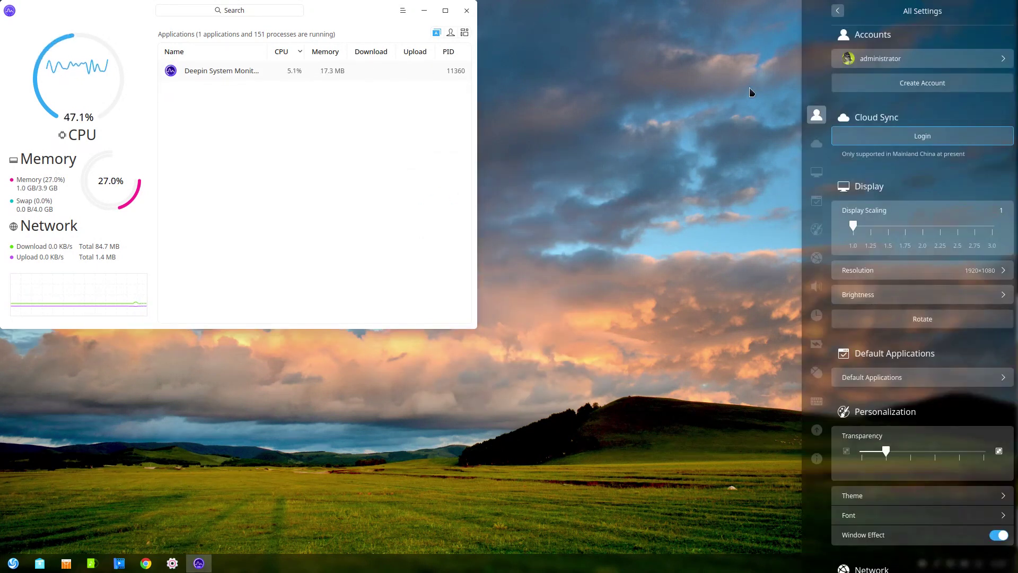
{"action": "left_click", "coordinate": [838, 12]}
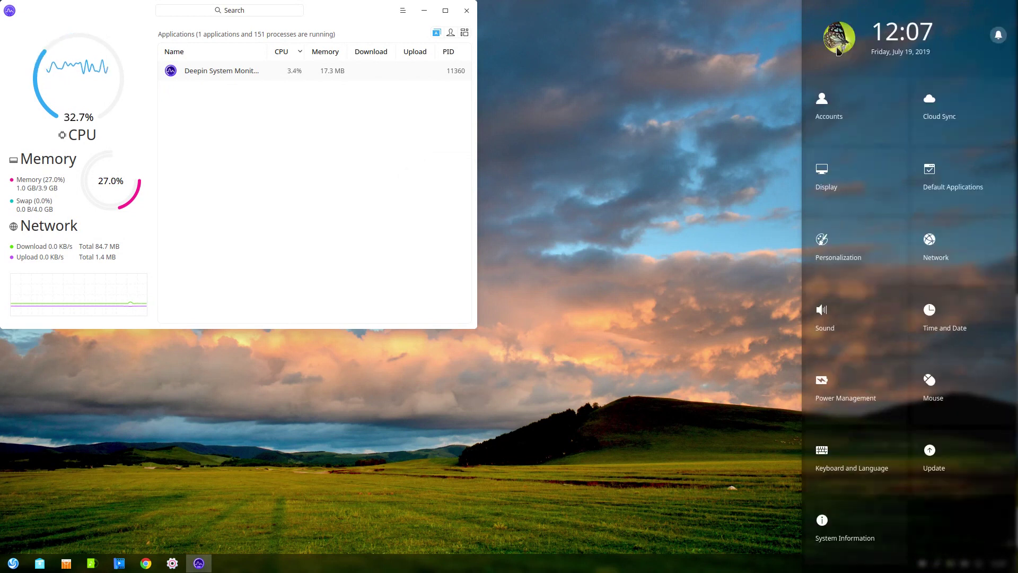
{"action": "left_click", "coordinate": [831, 100]}
{"action": "mouse_move", "coordinate": [854, 225]}
{"action": "left_mouse_down"}
{"action": "mouse_move", "coordinate": [890, 218]}
{"action": "mouse_move", "coordinate": [849, 228]}
{"action": "left_mouse_up"}
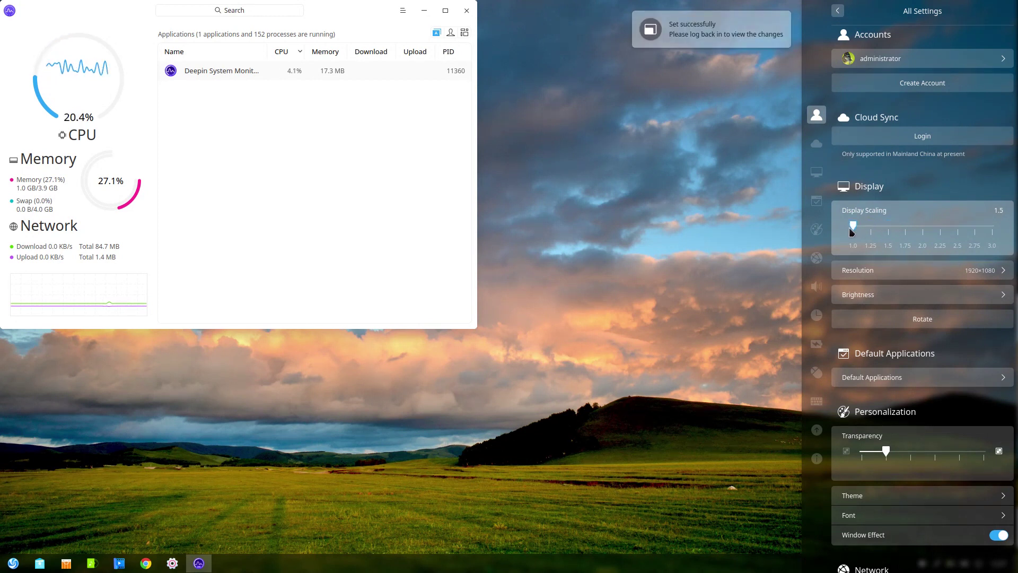
View the Resolution, Brightness and Default Applications settings and return to All Settings.
{"action": "left_click", "coordinate": [859, 270]}
{"action": "left_click", "coordinate": [839, 12]}
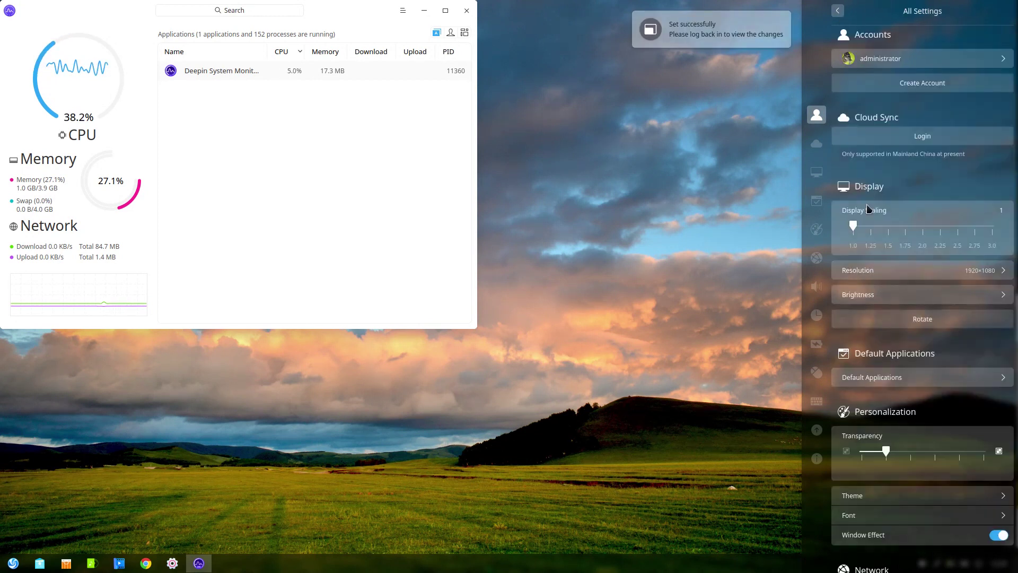
{"action": "left_click", "coordinate": [874, 300]}
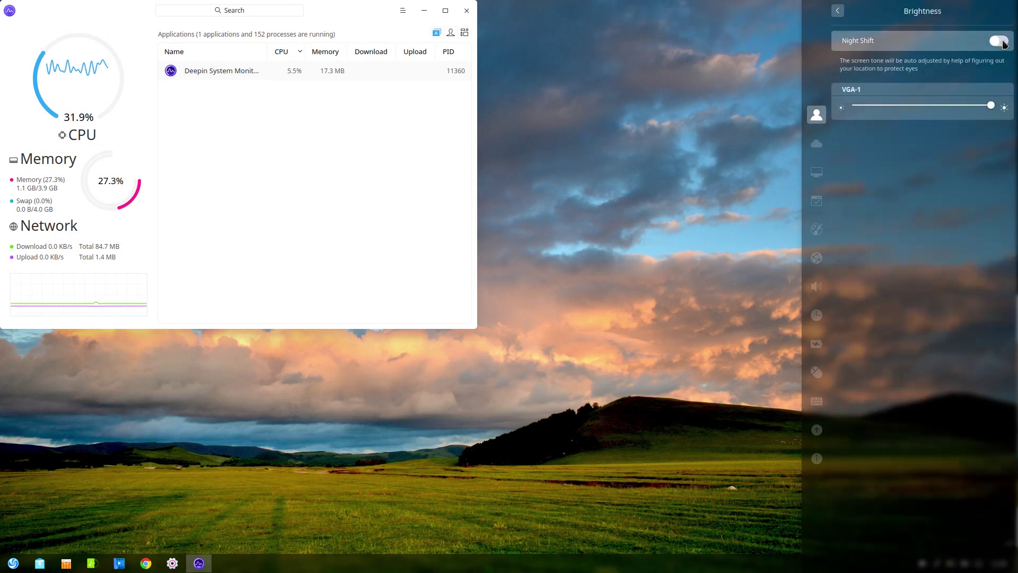
{"action": "left_click", "coordinate": [838, 10]}
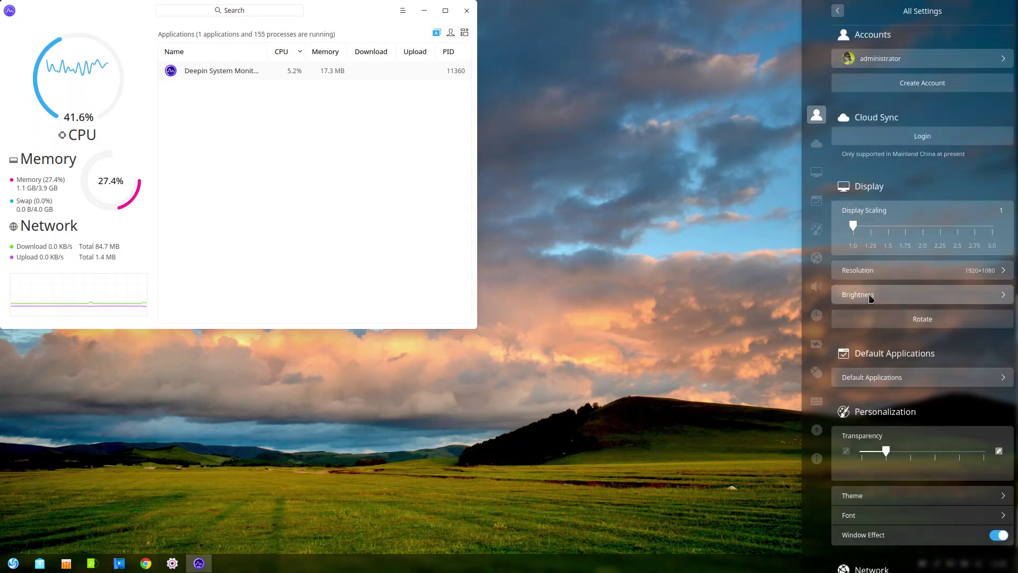
{"action": "left_click", "coordinate": [874, 379]}
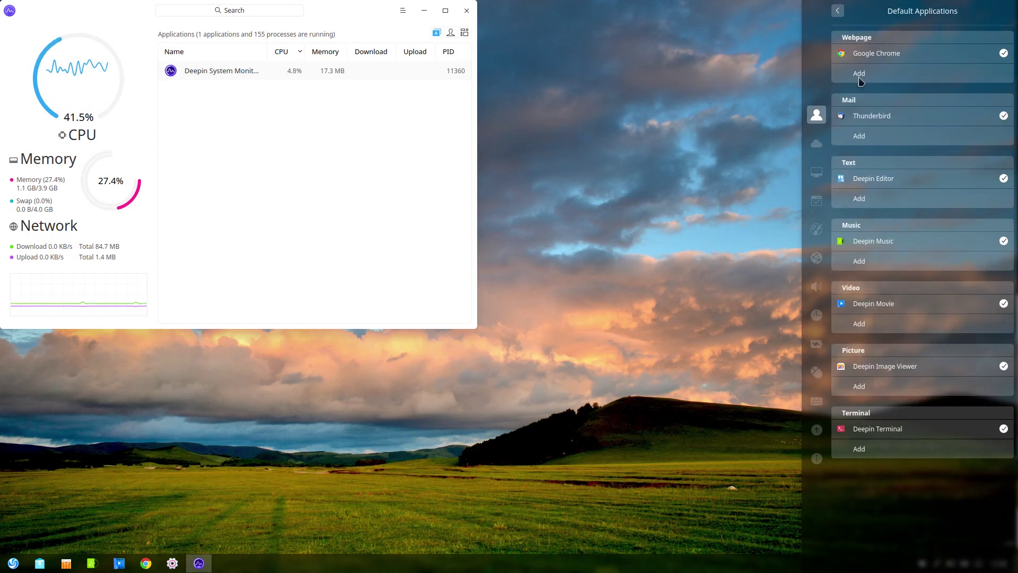
{"action": "left_click", "coordinate": [838, 11]}
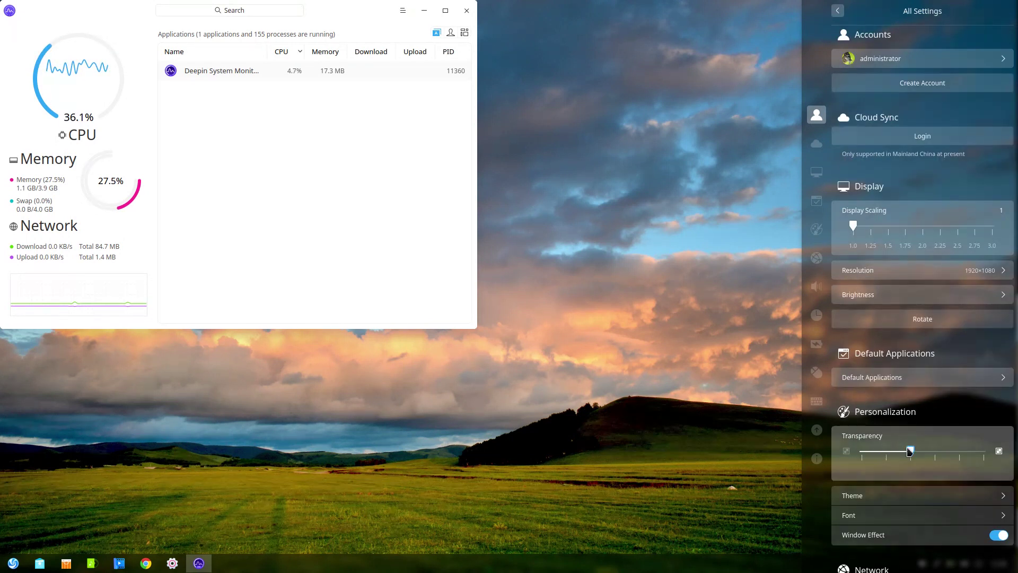
Set the Personalization transparency to its fourth mark, apply the deepin-dark window and icon themes, and view the cursor themes.
{"action": "left_click_drag", "start_coordinate": [911, 451], "coordinate": [935, 451]}
{"action": "left_click", "coordinate": [932, 496]}
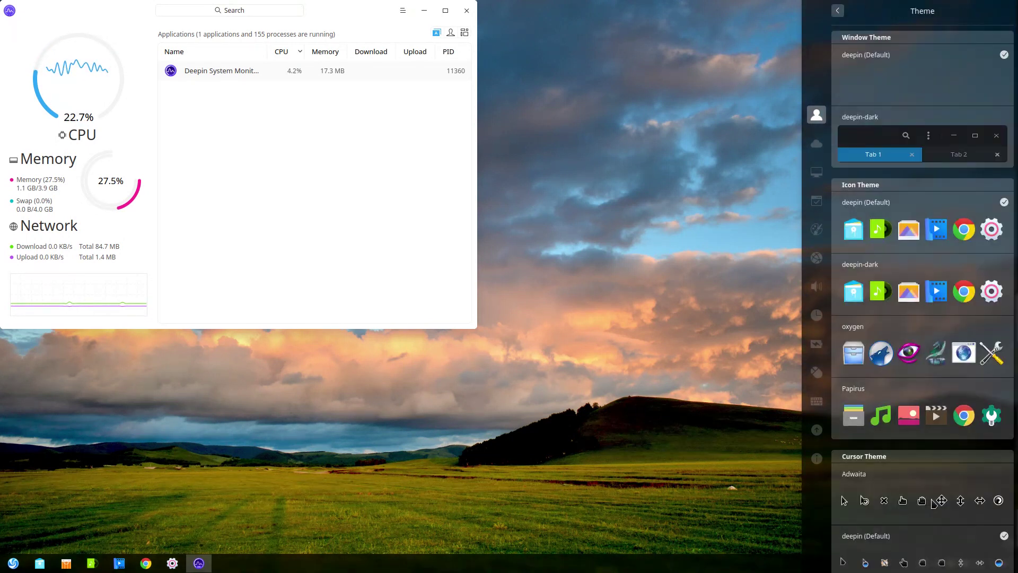
{"action": "left_click", "coordinate": [892, 144]}
{"action": "left_click", "coordinate": [899, 341]}
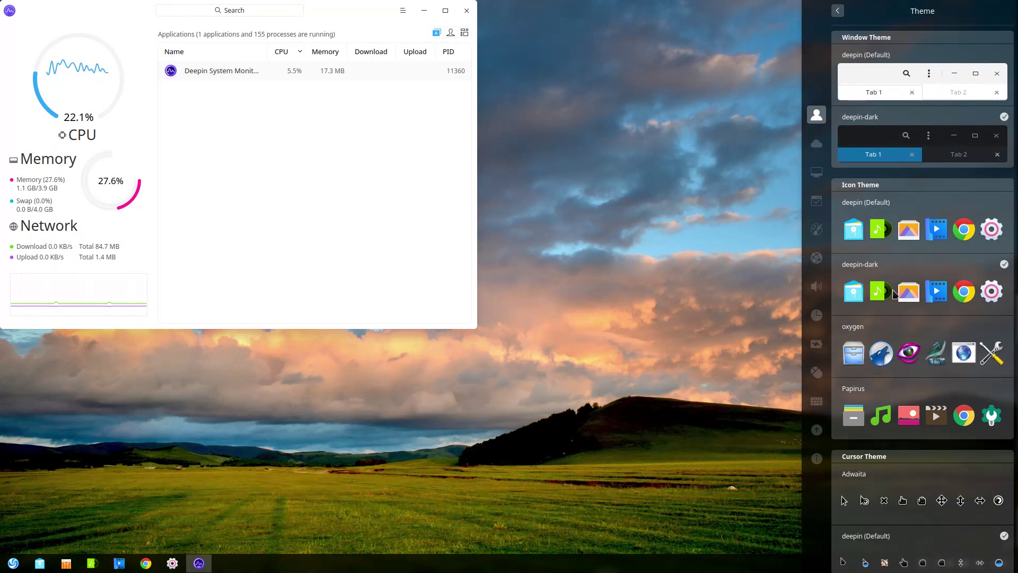
{"action": "scroll", "coordinate": [931, 361], "scroll_direction": "down", "scroll_amount": 3}
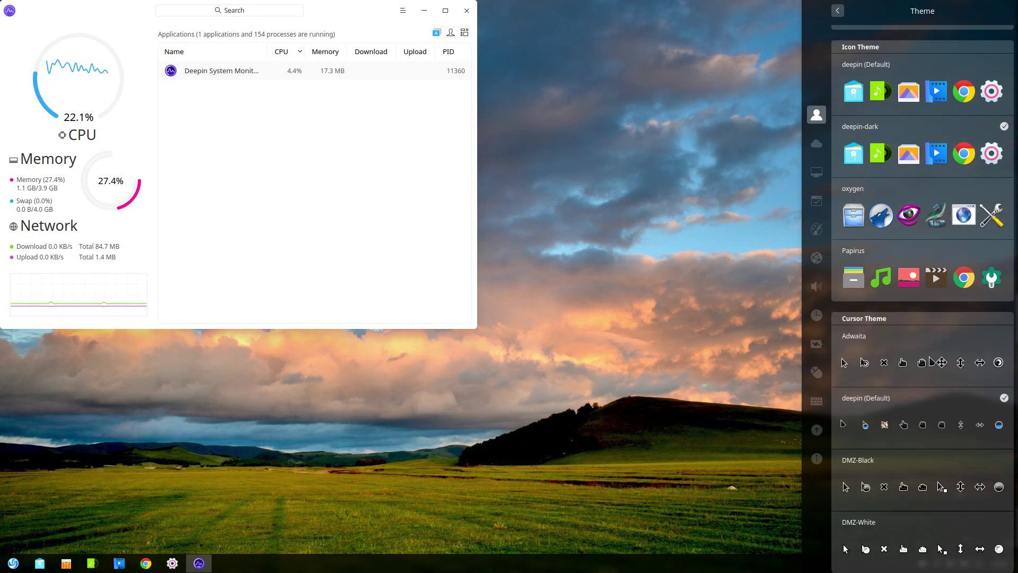
{"action": "left_click", "coordinate": [837, 11]}
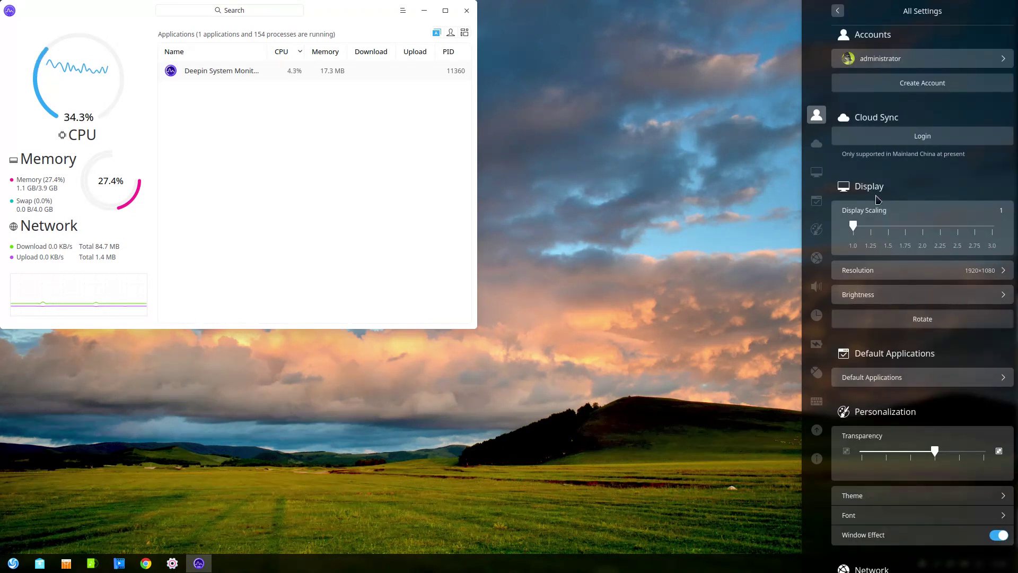
Look over the Network and Sound settings, view the wired network connection's configuration, and return to All Settings.
{"action": "scroll", "coordinate": [897, 535], "scroll_direction": "down", "scroll_amount": 3}
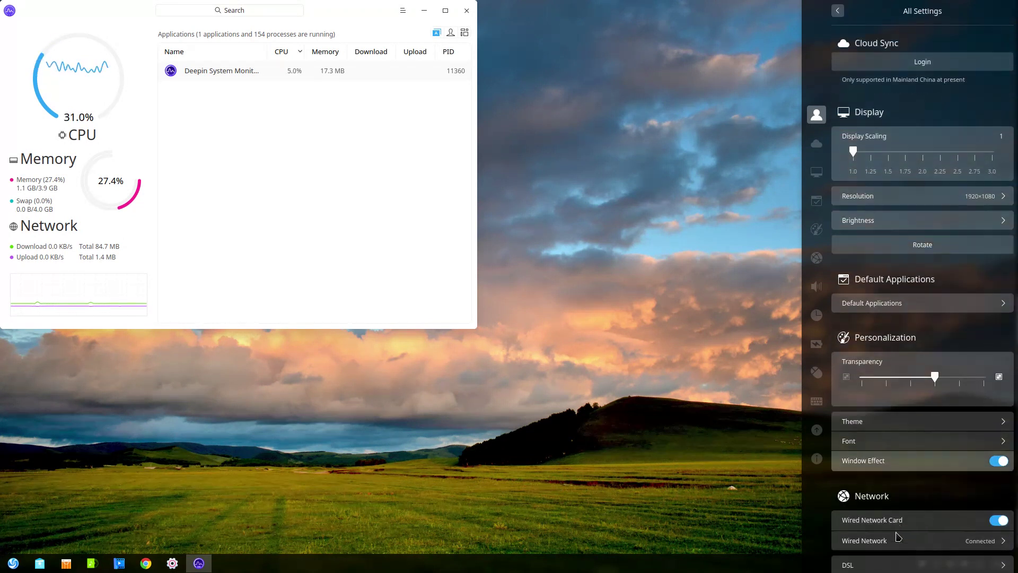
{"action": "scroll", "coordinate": [897, 536], "scroll_direction": "down", "scroll_amount": 9}
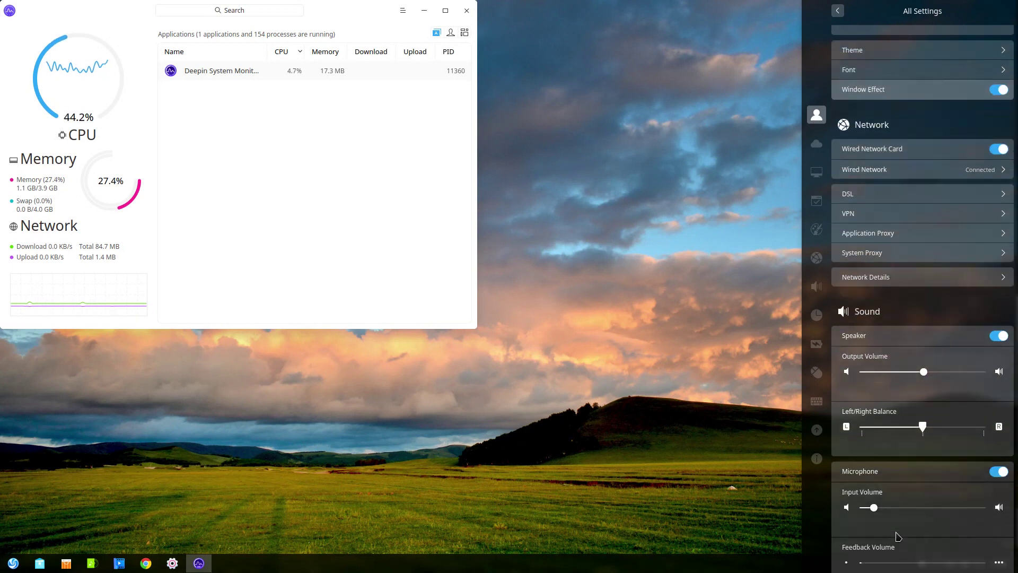
{"action": "scroll", "coordinate": [898, 535], "scroll_direction": "down", "scroll_amount": 1}
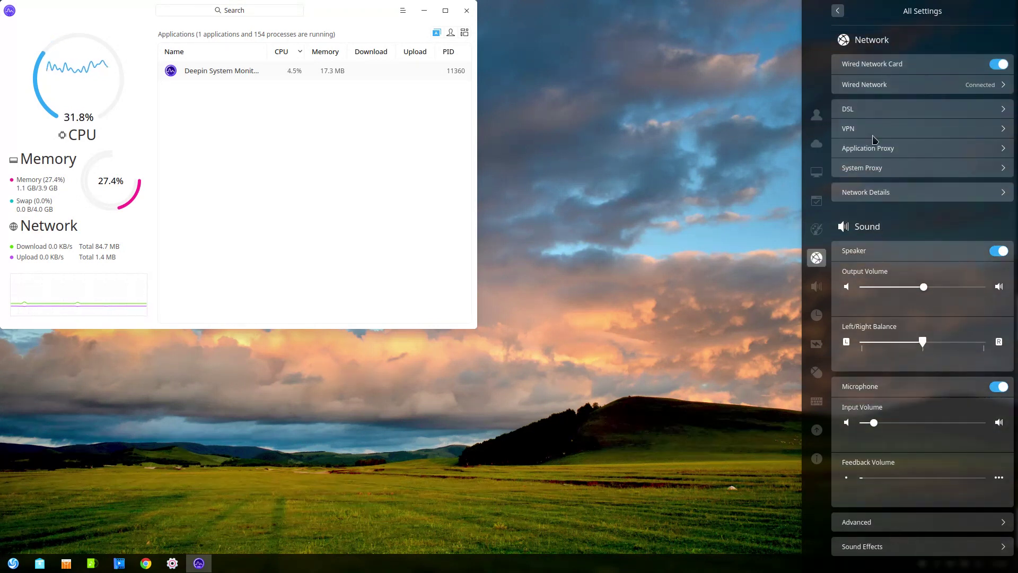
{"action": "left_click", "coordinate": [869, 86]}
{"action": "left_click", "coordinate": [874, 78]}
{"action": "left_click", "coordinate": [837, 12]}
{"action": "left_click", "coordinate": [837, 11]}
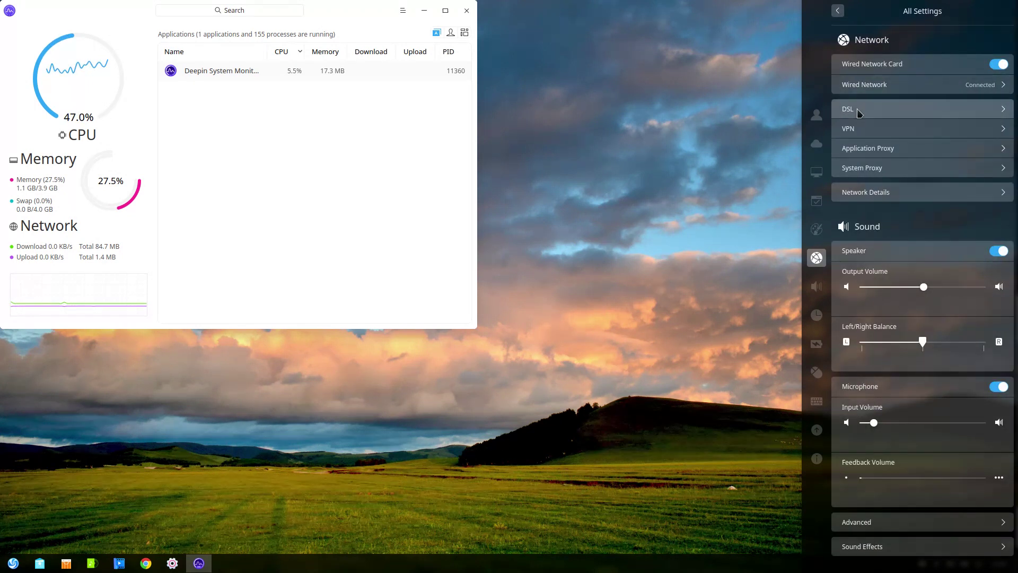
View the DSL, VPN and Application Proxy settings pages and return to All Settings.
{"action": "left_click", "coordinate": [859, 113]}
{"action": "left_click", "coordinate": [837, 11]}
{"action": "left_click", "coordinate": [865, 130]}
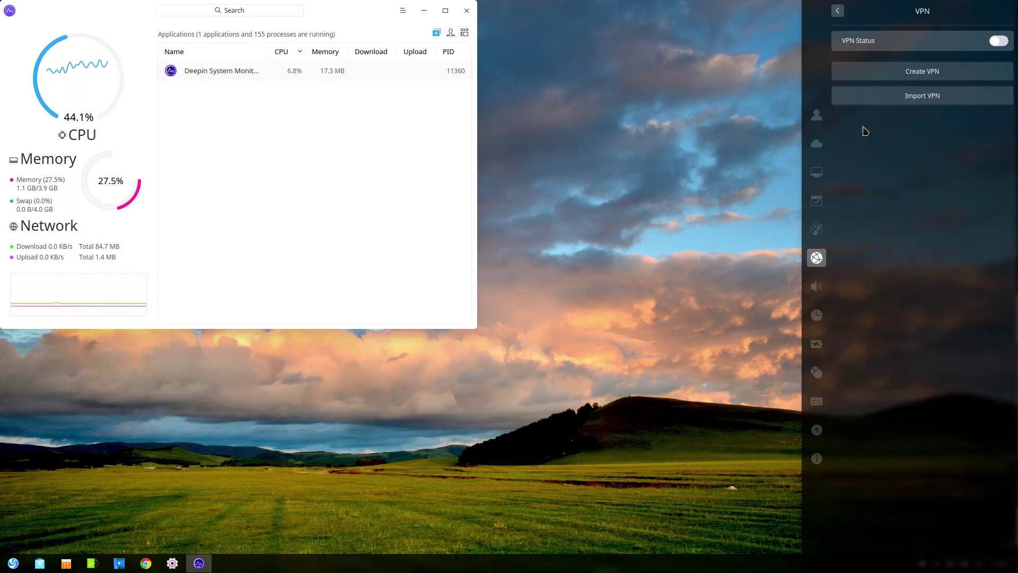
{"action": "left_click", "coordinate": [839, 11]}
{"action": "left_click", "coordinate": [874, 148]}
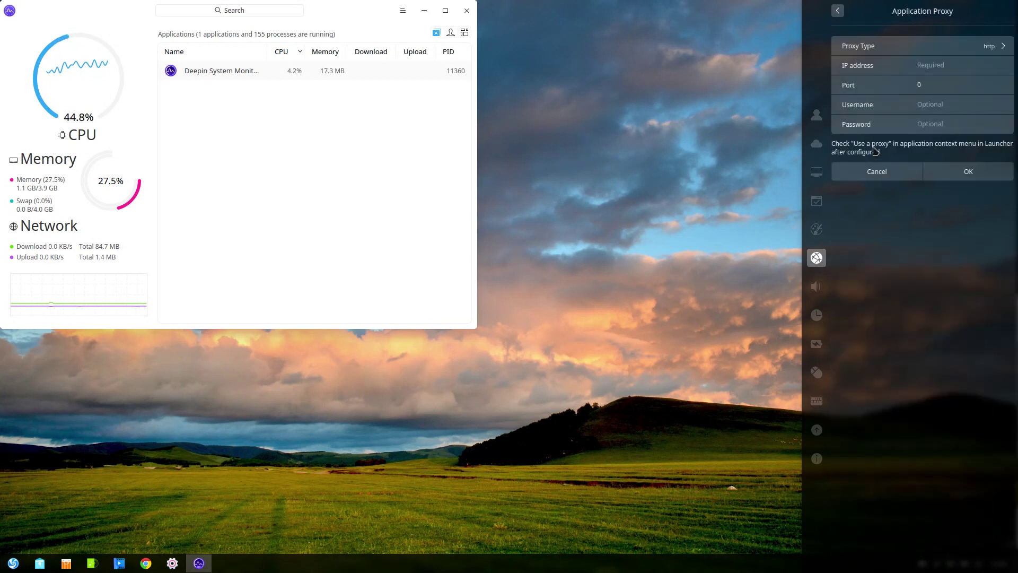
{"action": "left_click", "coordinate": [837, 11]}
View the System Proxy's Manual and Auto options and leave the page without confirming.
{"action": "left_click", "coordinate": [868, 170]}
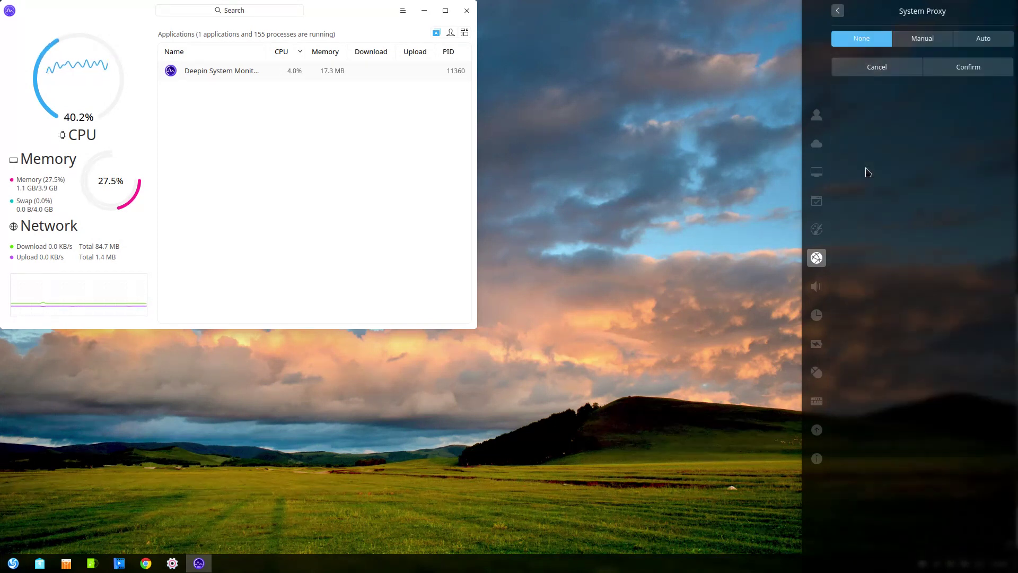
{"action": "left_click", "coordinate": [916, 40]}
{"action": "left_click", "coordinate": [984, 38]}
{"action": "left_click", "coordinate": [838, 10]}
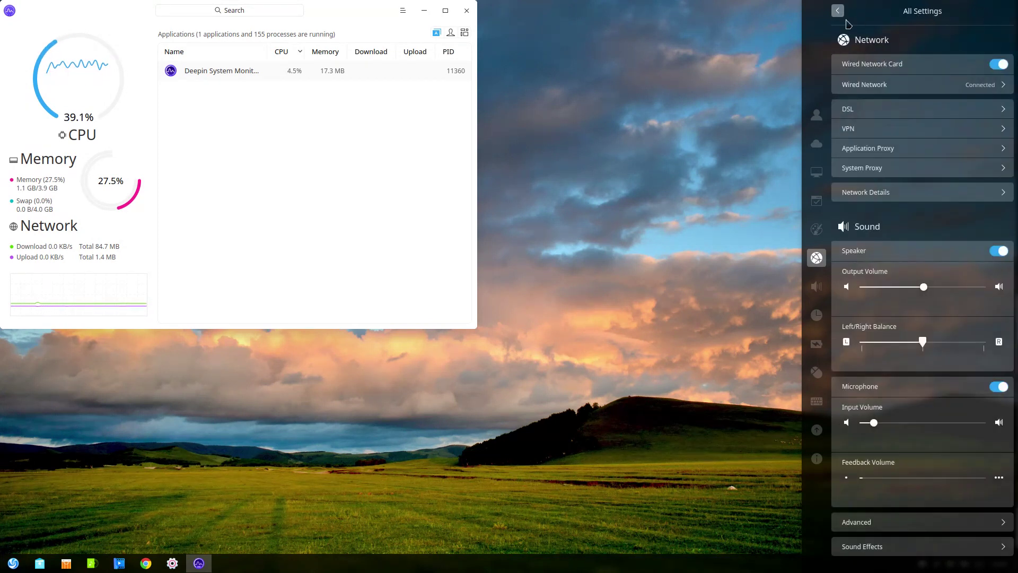
View the Network Details page and look over the Sound section and the Time and Date section of All Settings.
{"action": "left_click", "coordinate": [882, 195]}
{"action": "left_click", "coordinate": [838, 11]}
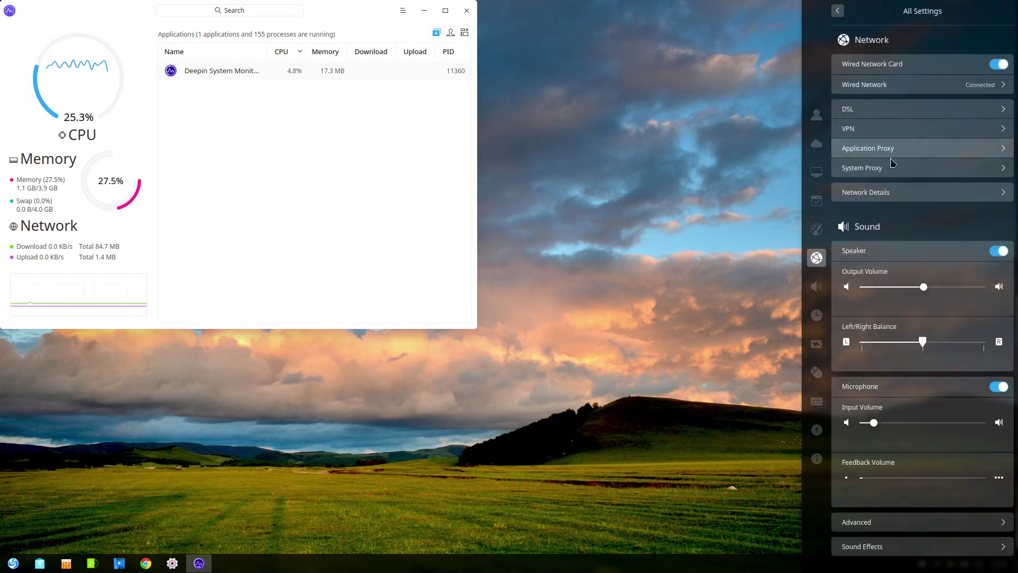
{"action": "scroll", "coordinate": [902, 218], "scroll_direction": "down", "scroll_amount": 4}
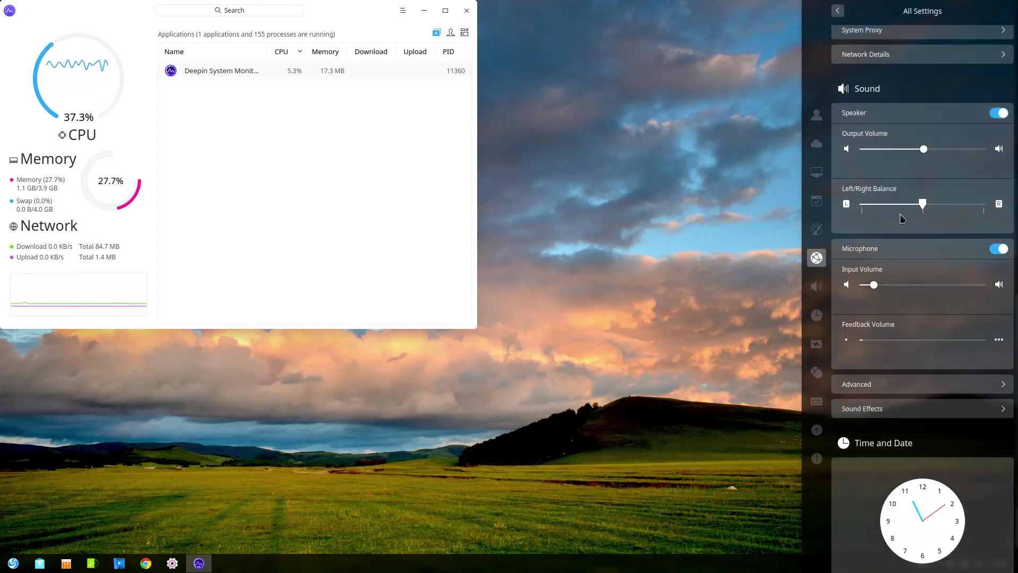
{"action": "scroll", "coordinate": [901, 218], "scroll_direction": "down", "scroll_amount": 4}
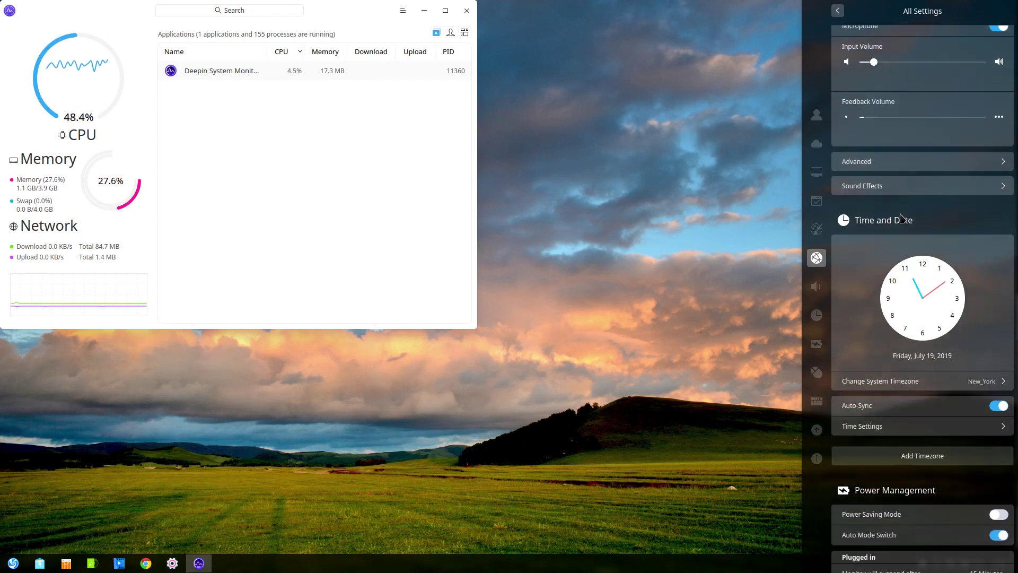
{"action": "scroll", "coordinate": [901, 219], "scroll_direction": "down", "scroll_amount": 2}
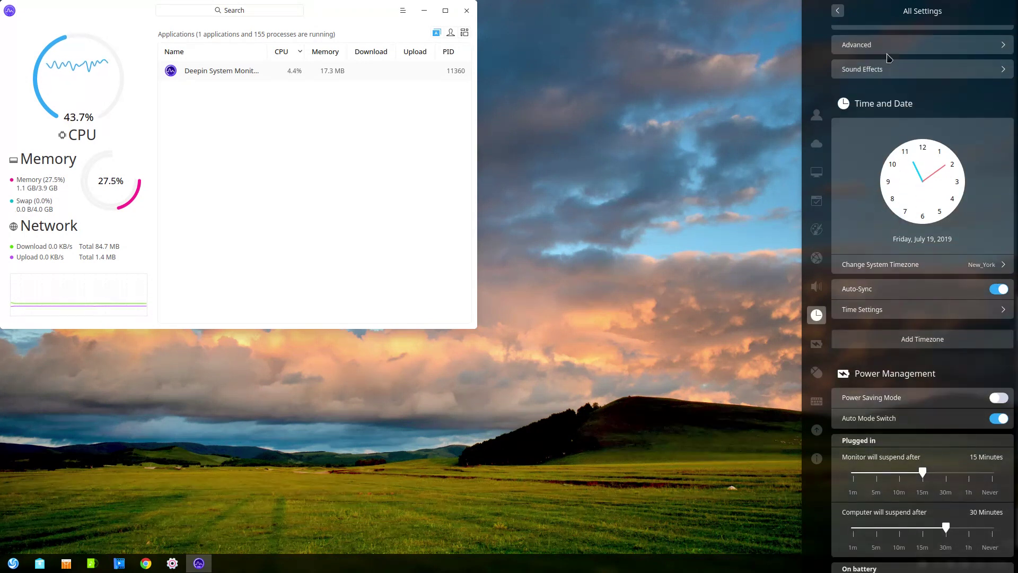
View the Advanced and Sound Effects pages of the Sound settings and return to All Settings.
{"action": "left_click", "coordinate": [889, 49]}
{"action": "left_click", "coordinate": [838, 11]}
{"action": "left_click", "coordinate": [871, 70]}
{"action": "left_click", "coordinate": [837, 10]}
Look over the Time and Date and Power Management sections, view the Time Settings page and return to All Settings.
{"action": "scroll", "coordinate": [867, 181], "scroll_direction": "down", "scroll_amount": 6}
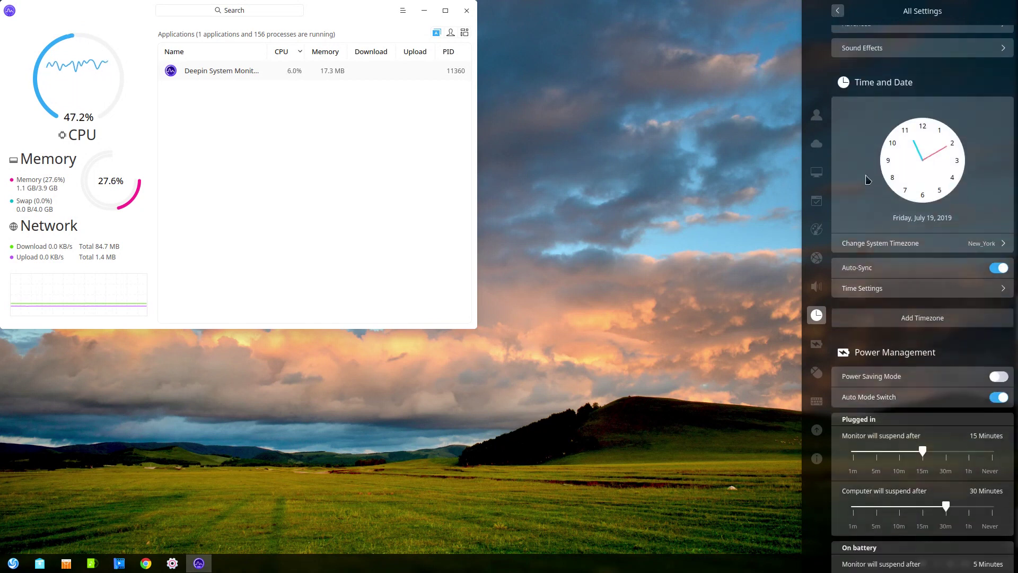
{"action": "scroll", "coordinate": [866, 159], "scroll_direction": "down", "scroll_amount": 2}
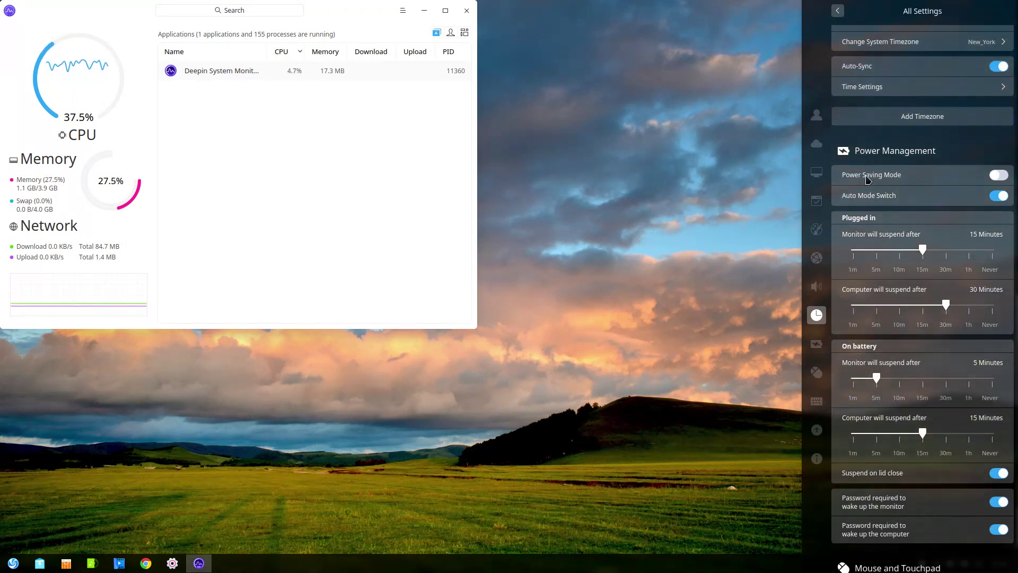
{"action": "left_click", "coordinate": [867, 87]}
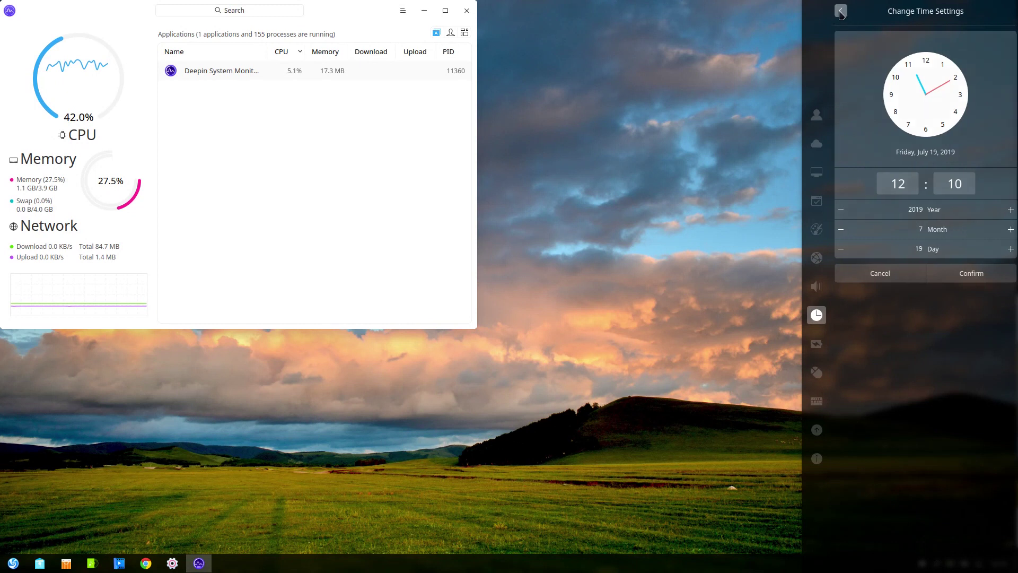
{"action": "left_click", "coordinate": [838, 12]}
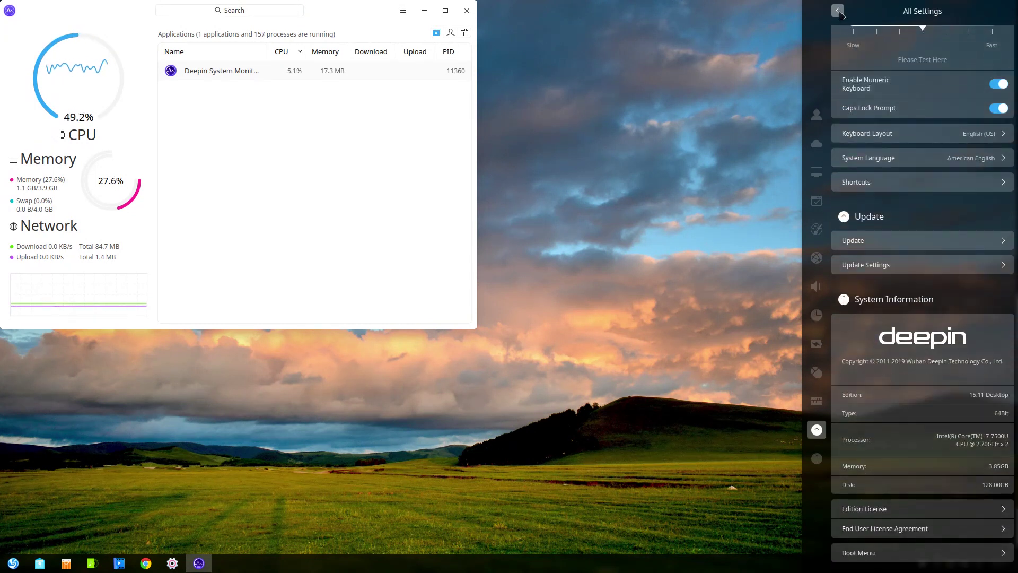
View the Keyboard Layout settings and their subpage, and return to All Settings.
{"action": "left_click", "coordinate": [856, 137]}
{"action": "left_click", "coordinate": [856, 90]}
{"action": "left_click", "coordinate": [838, 11]}
{"action": "left_click", "coordinate": [838, 11]}
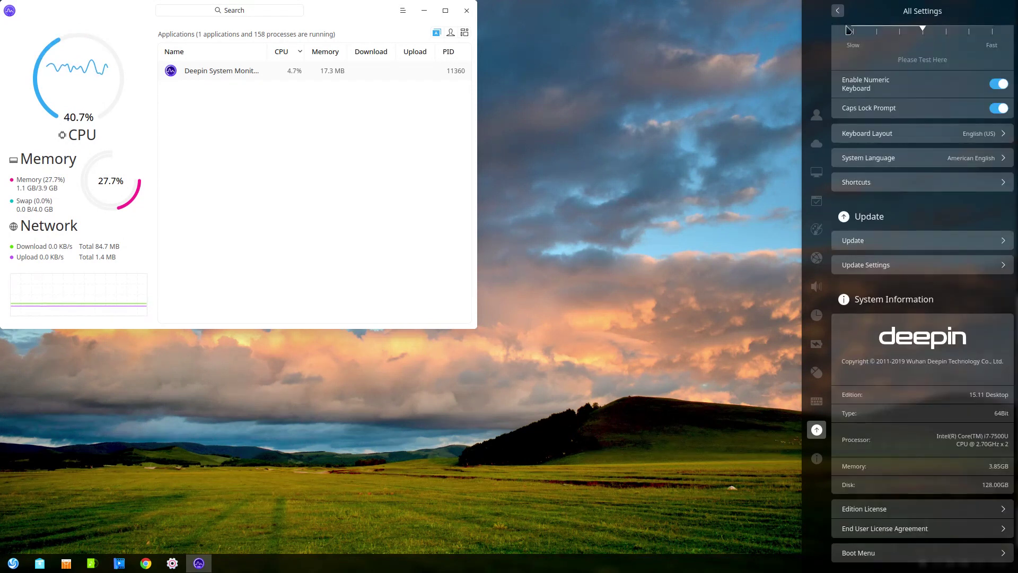
View the System Language and keyboard Shortcuts pages and return to All Settings.
{"action": "left_click", "coordinate": [882, 163]}
{"action": "left_click", "coordinate": [838, 11]}
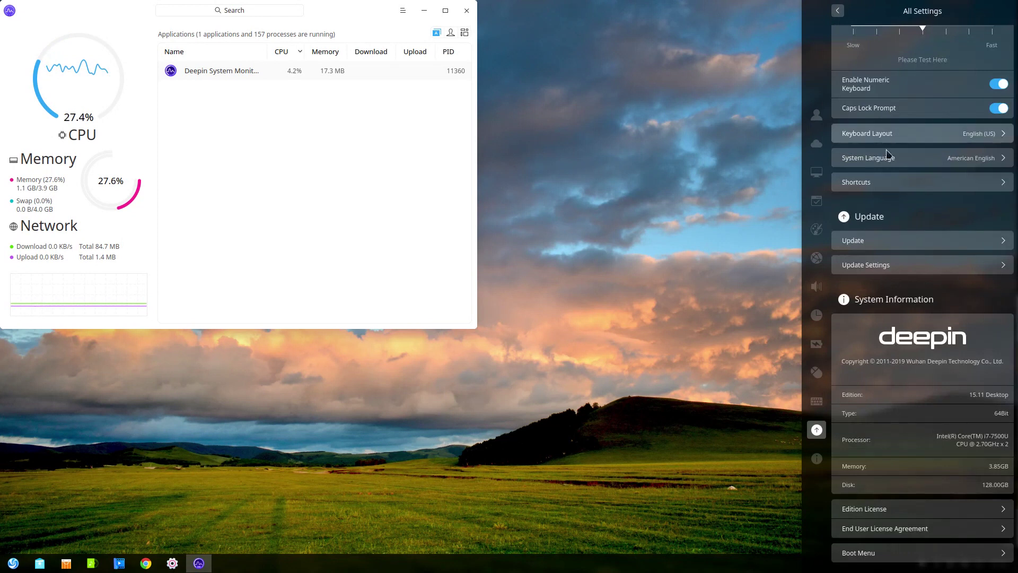
{"action": "left_click", "coordinate": [856, 182]}
{"action": "left_click", "coordinate": [838, 11]}
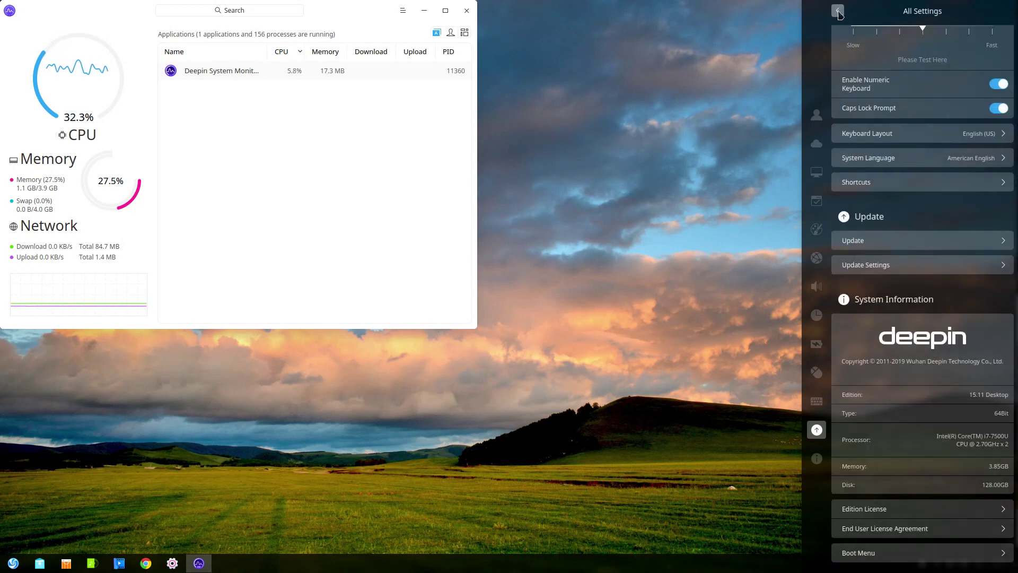
Check for system updates, view the Update Settings page and return to All Settings.
{"action": "left_click", "coordinate": [902, 241]}
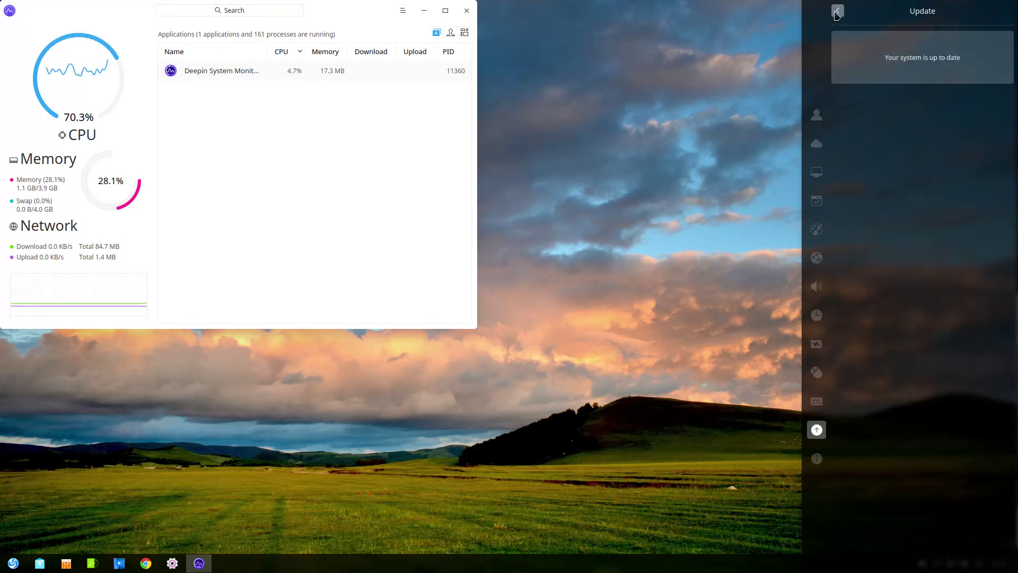
{"action": "left_click", "coordinate": [838, 11]}
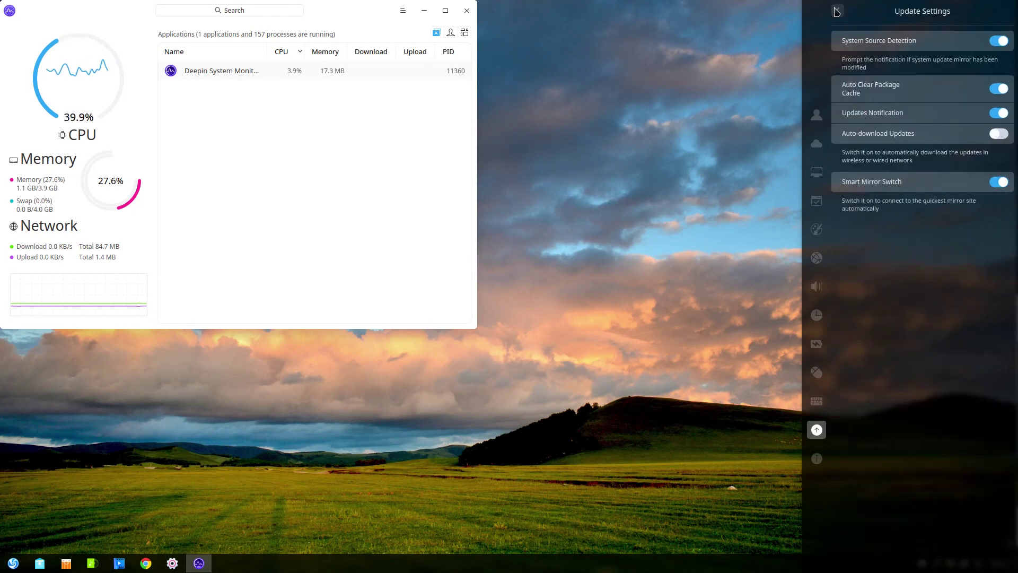
{"action": "left_click", "coordinate": [837, 11]}
Look through the Edition License and the End User License Agreement under System Information and return to All Settings.
{"action": "left_click", "coordinate": [912, 509]}
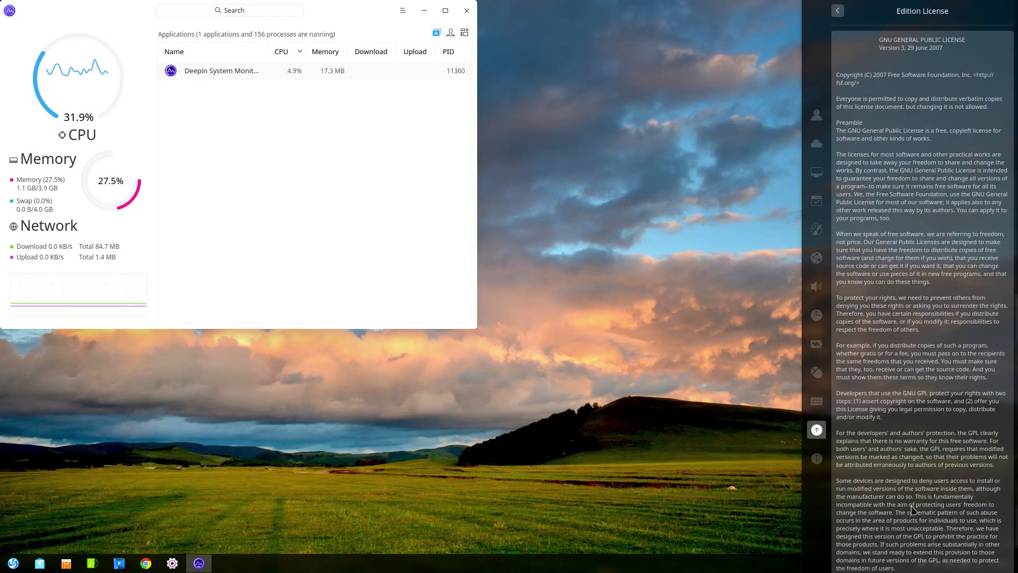
{"action": "scroll", "coordinate": [912, 509], "scroll_direction": "down", "scroll_amount": 10}
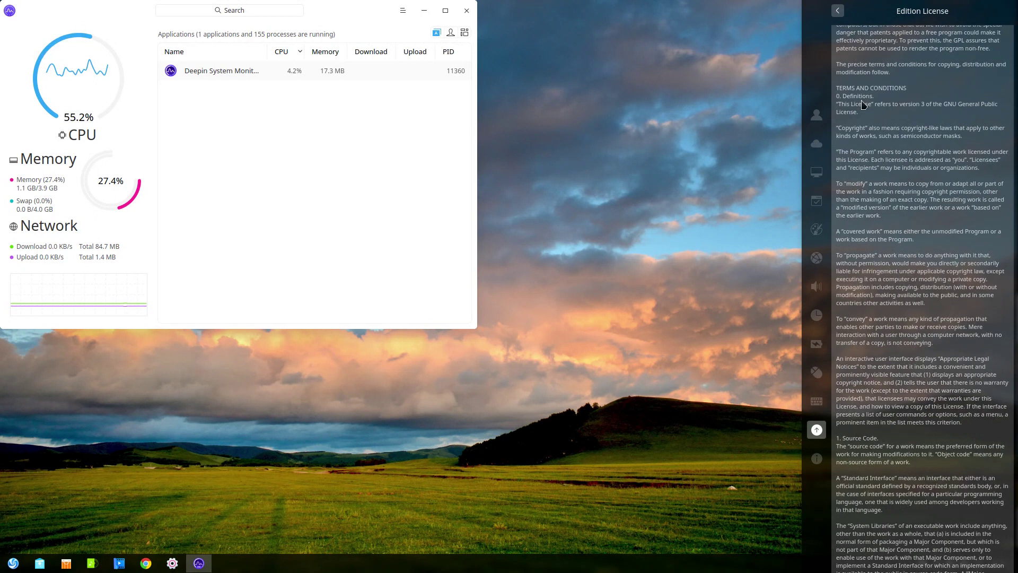
{"action": "left_click", "coordinate": [839, 12]}
{"action": "left_click", "coordinate": [903, 529]}
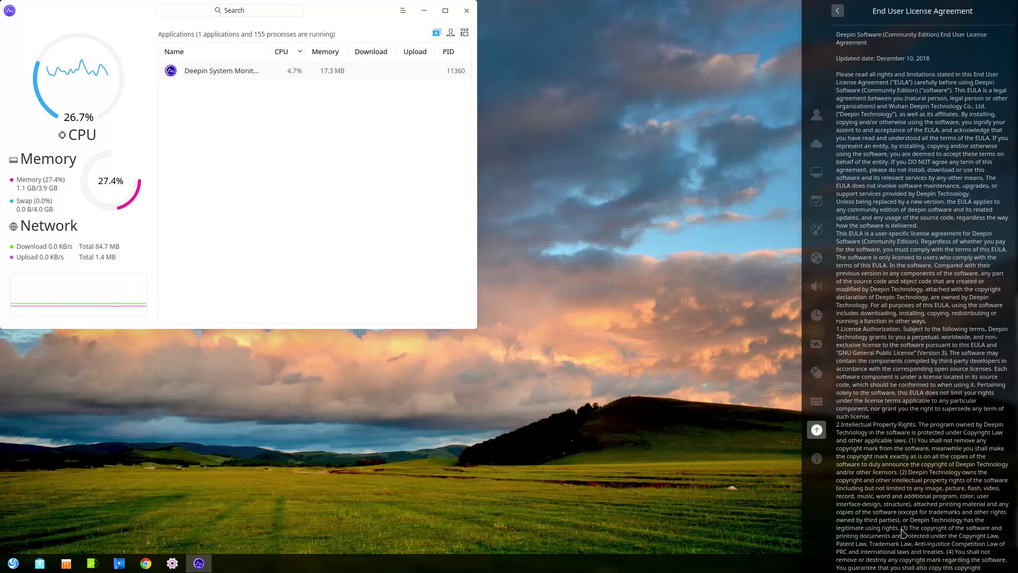
{"action": "left_click", "coordinate": [838, 11]}
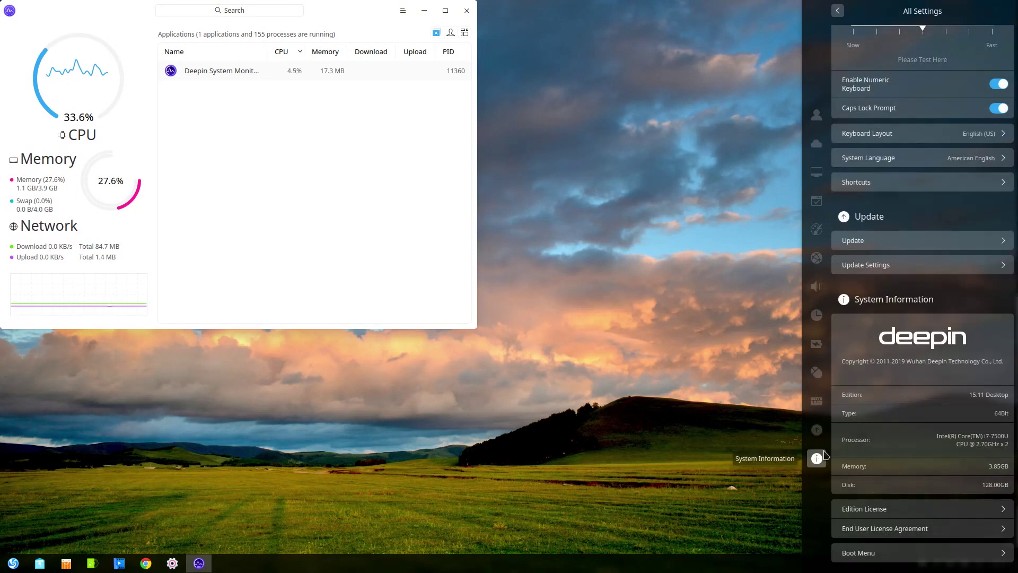
View the Boot Menu settings and close the system settings.
{"action": "left_click", "coordinate": [879, 553]}
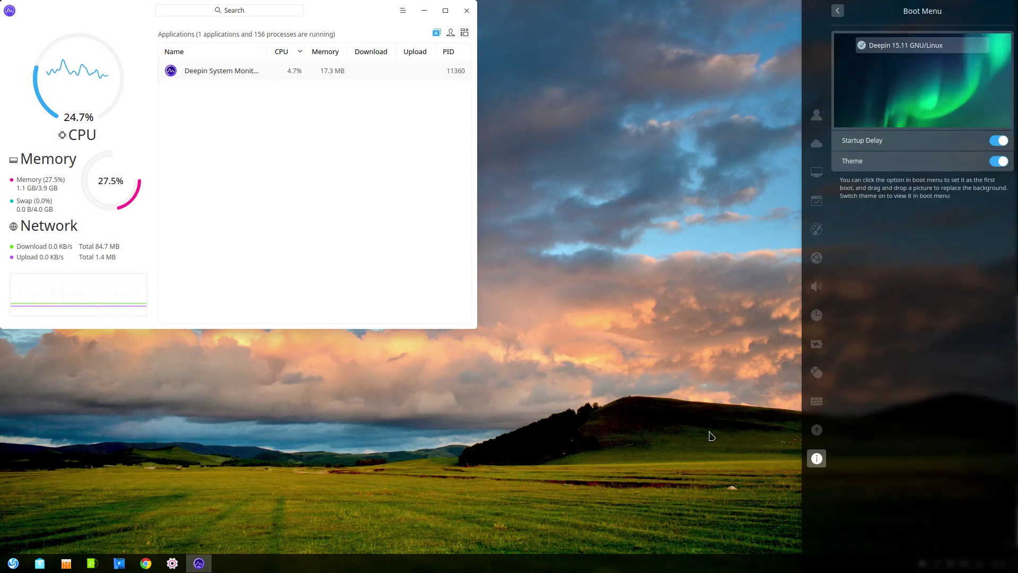
{"action": "left_click", "coordinate": [712, 436]}
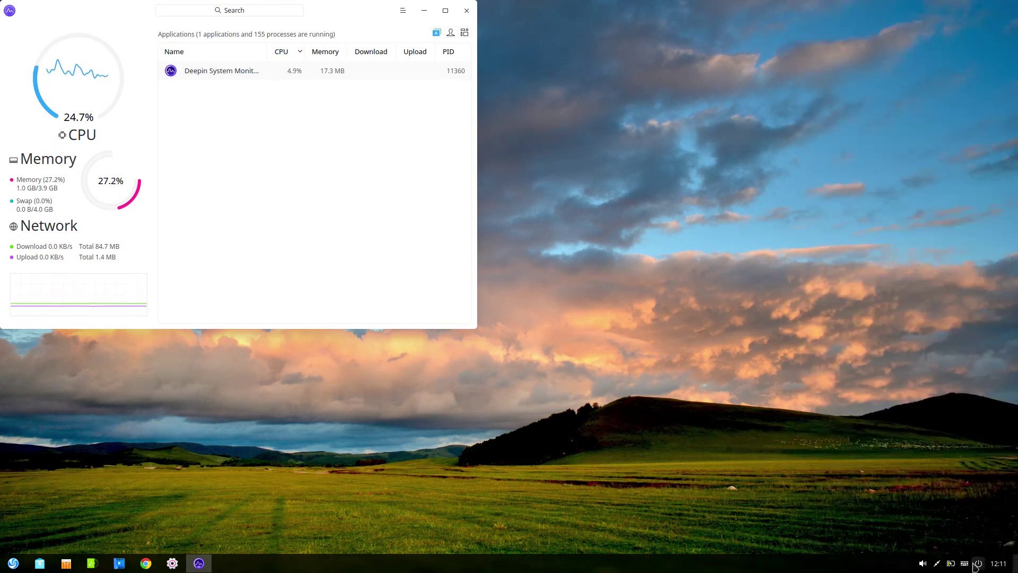